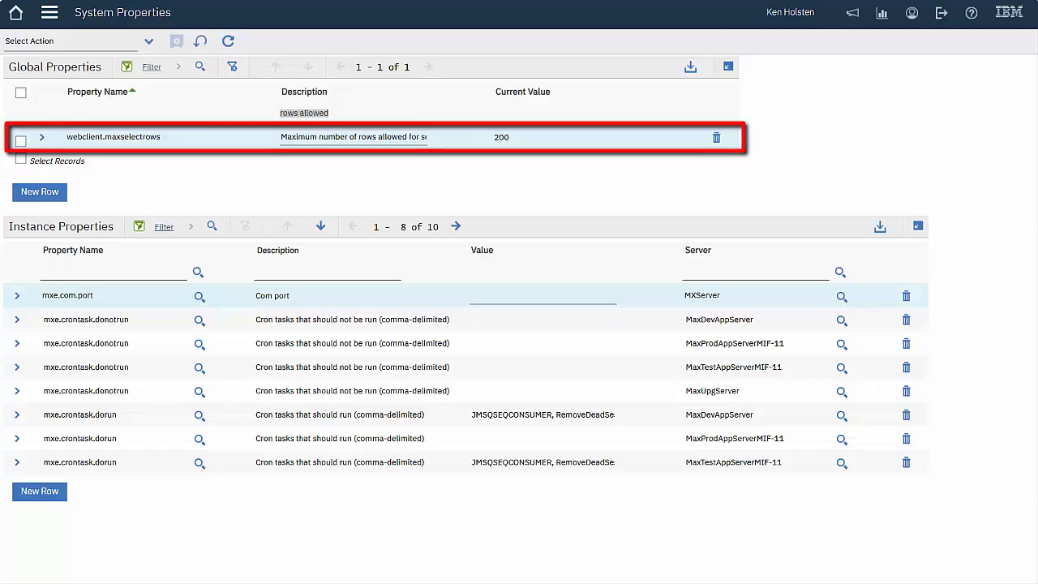
# Filter system properties by description 'timeout' and select mxe.dm.dmsessiontimeout
pyautogui.click(344, 113)
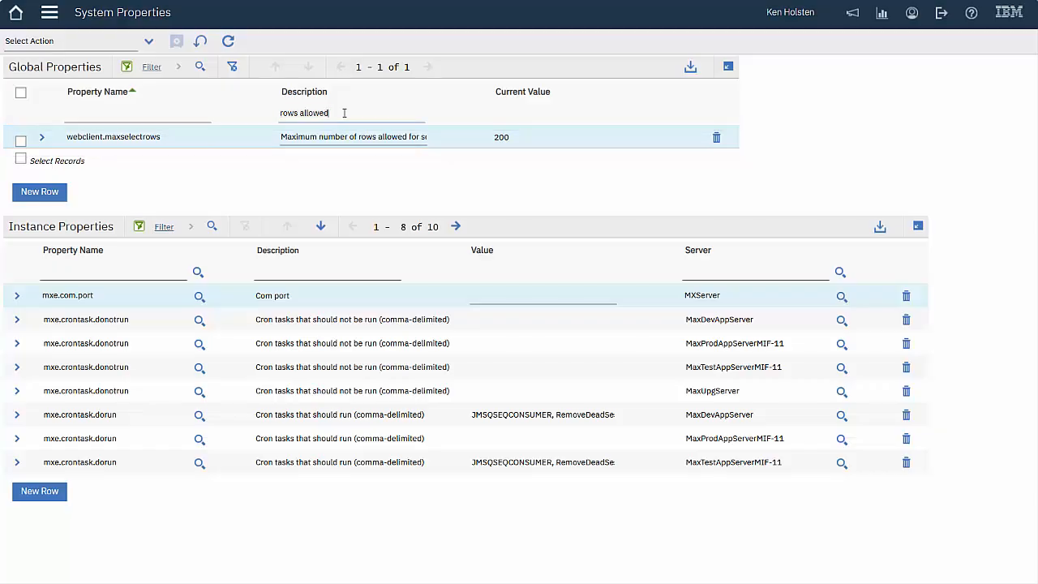
pyautogui.press('BackSpace')
pyautogui.press('BackSpace')
pyautogui.press('BackSpace')
pyautogui.press('BackSpace')
pyautogui.press('BackSpace')
pyautogui.press('BackSpace')
pyautogui.press('BackSpace')
pyautogui.press('BackSpace')
pyautogui.press('BackSpace')
pyautogui.press('BackSpace')
pyautogui.press('BackSpace')
pyautogui.press('BackSpace')
pyautogui.write('timeout')
pyautogui.press('Return')
pyautogui.click(357, 206)
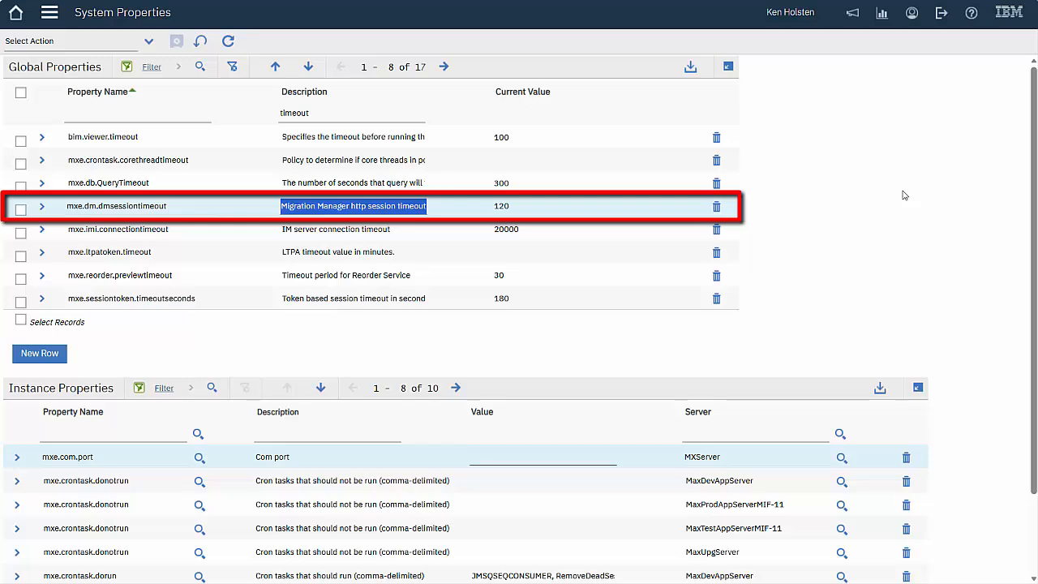
pyautogui.click(922, 3)
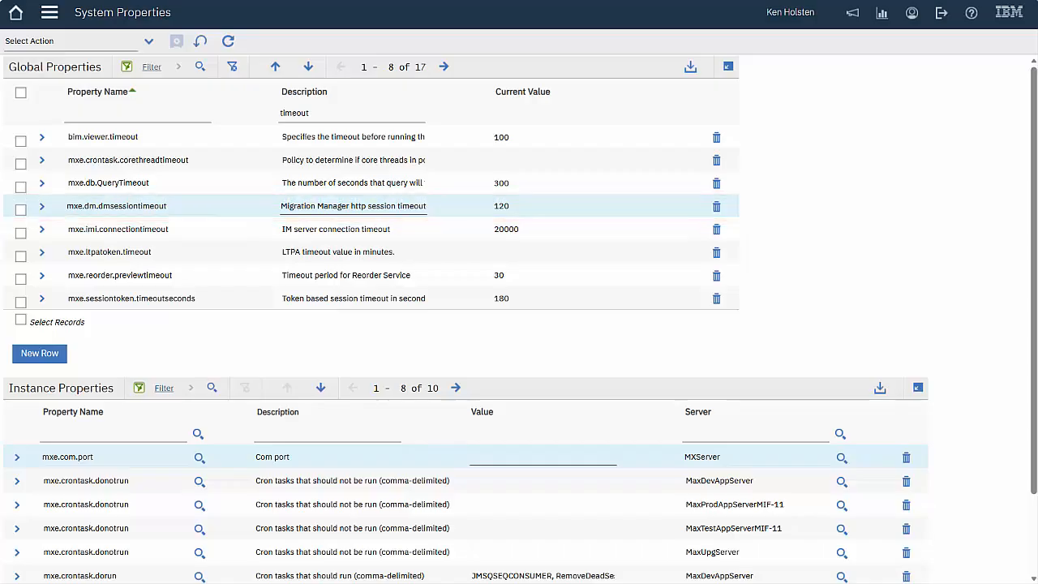
# Open the GCPUD record in the Organizations application
pyautogui.click(50, 13)
pyautogui.moveTo(87, 75)
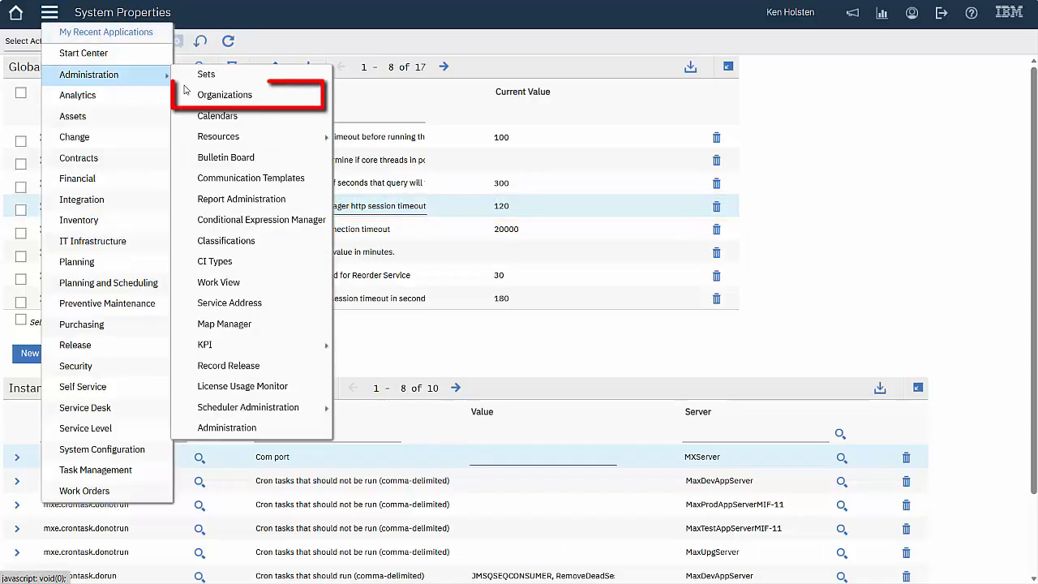
pyautogui.click(268, 95)
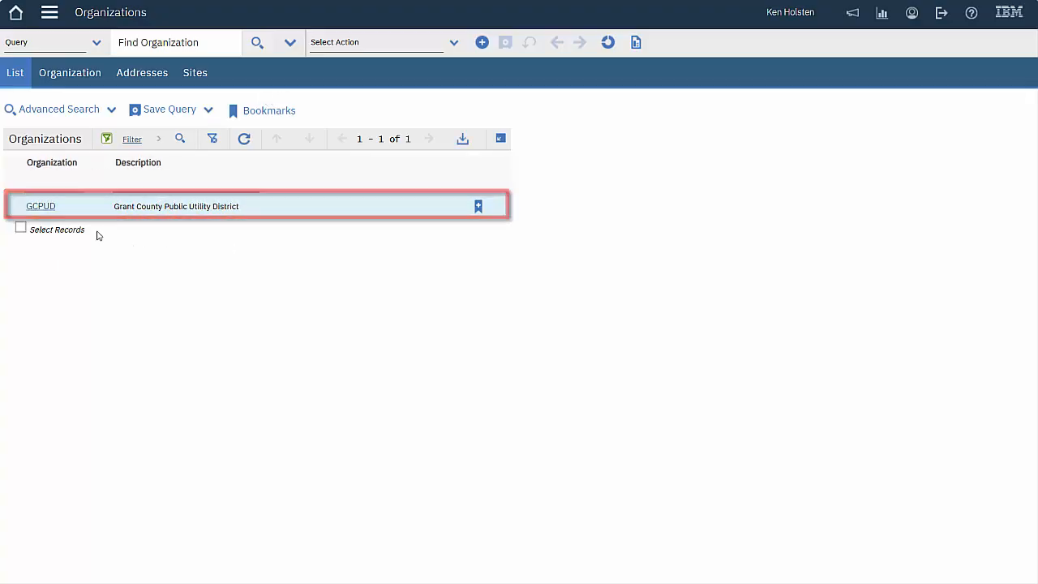
pyautogui.click(40, 207)
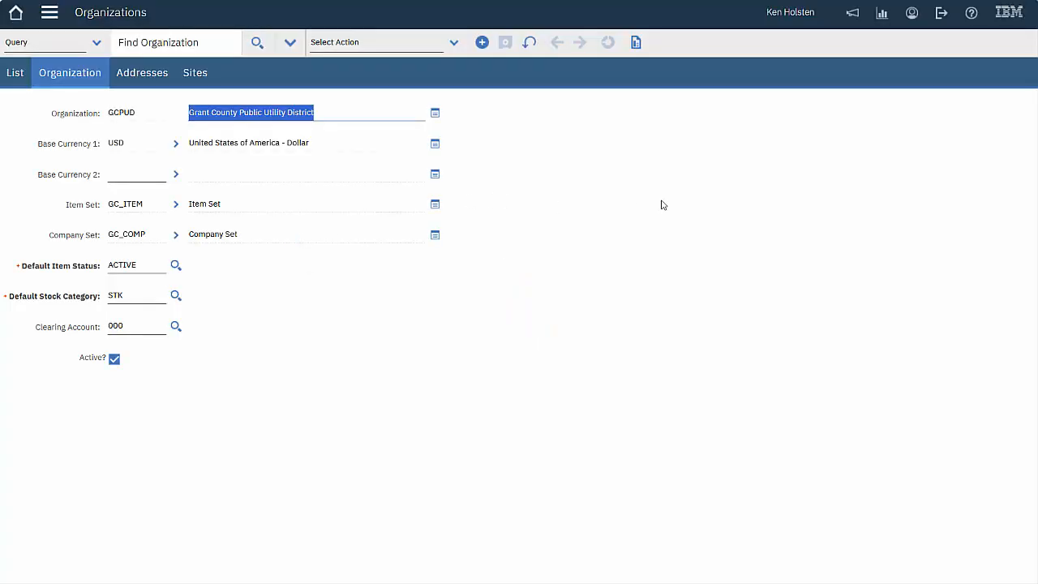
# Review GCPUD's Work Order Options edit rules and cancel without changes
pyautogui.click(455, 45)
pyautogui.moveTo(442, 72)
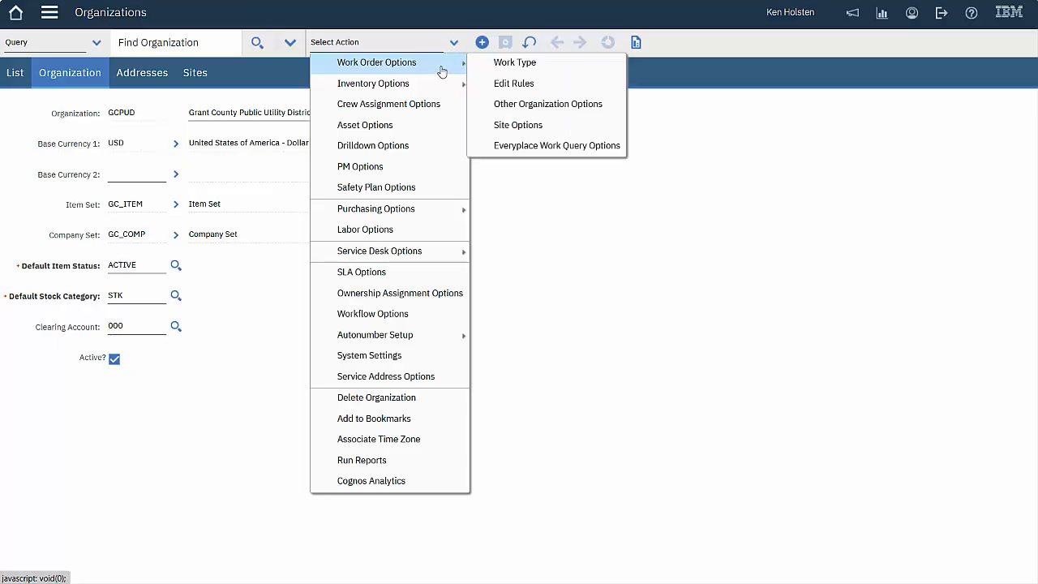
pyautogui.click(543, 86)
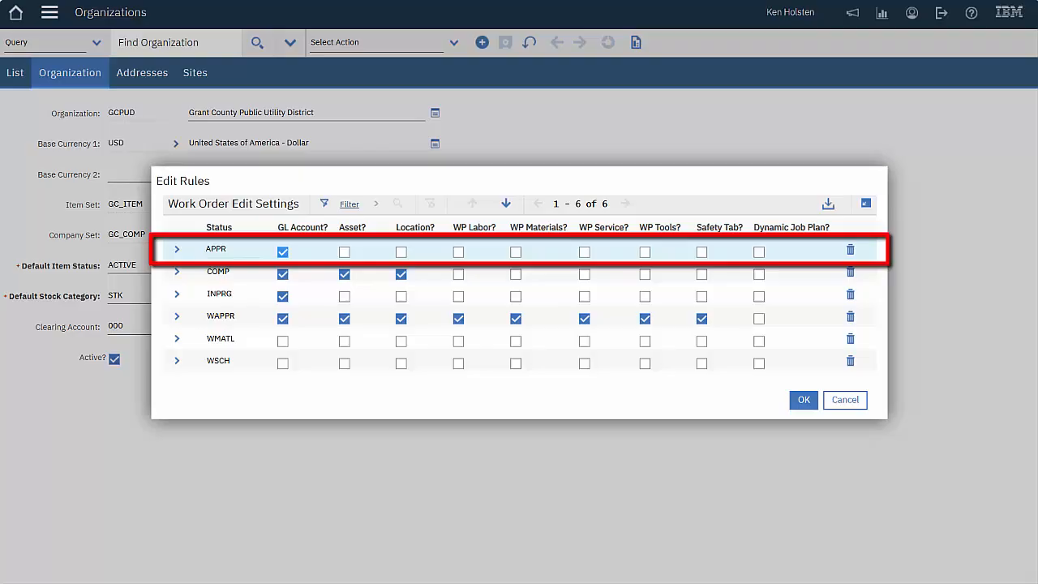
pyautogui.click(847, 402)
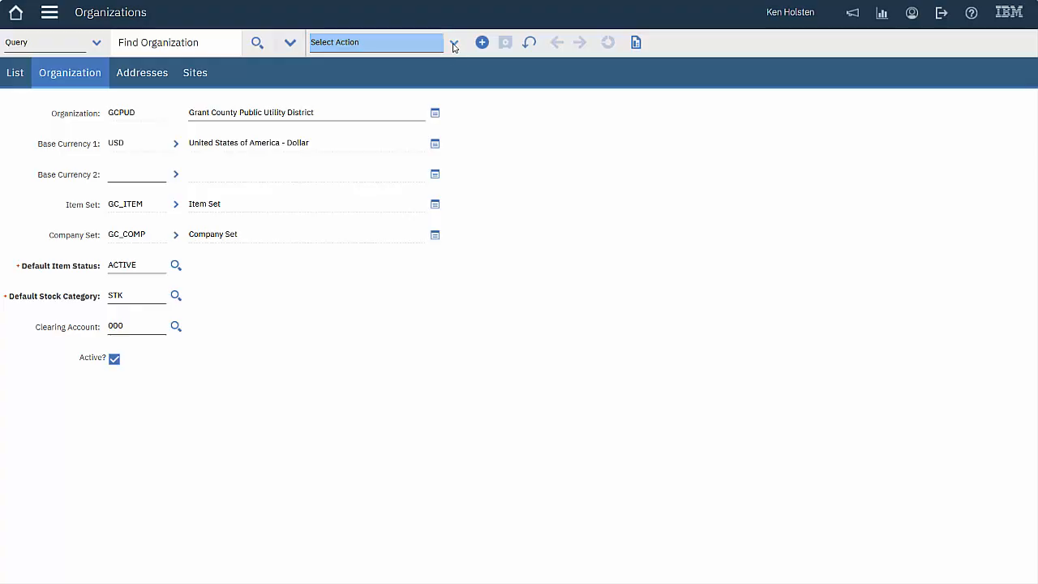
pyautogui.click(453, 43)
pyautogui.moveTo(454, 62)
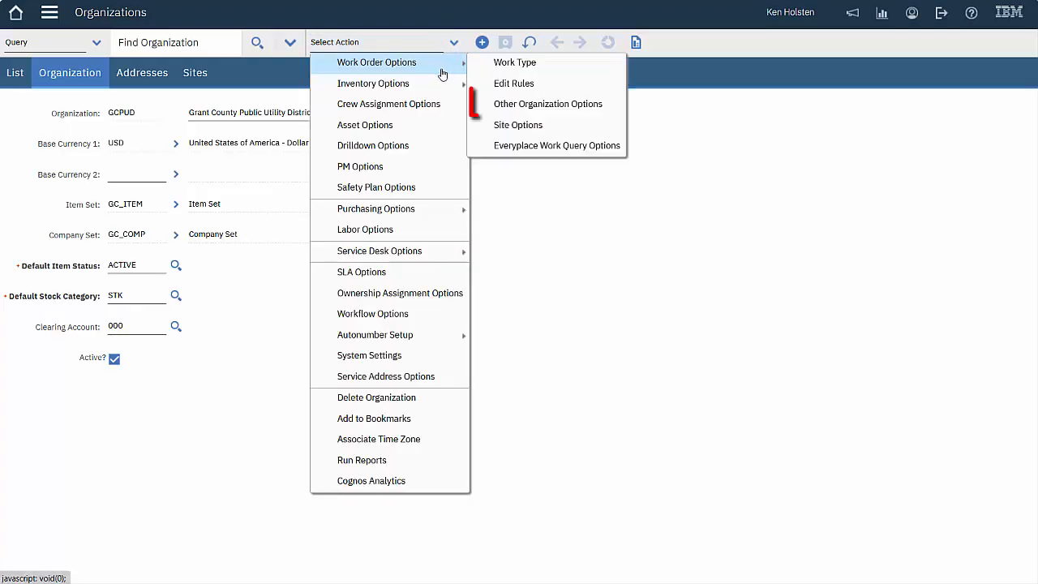
pyautogui.click(567, 104)
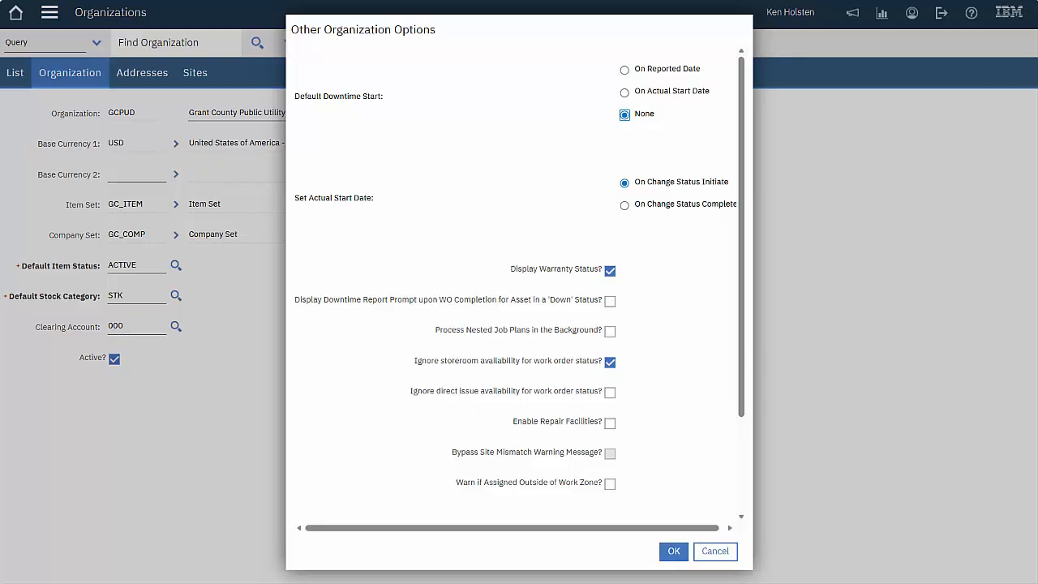
pyautogui.moveTo(742, 284); pyautogui.dragTo(742, 379)
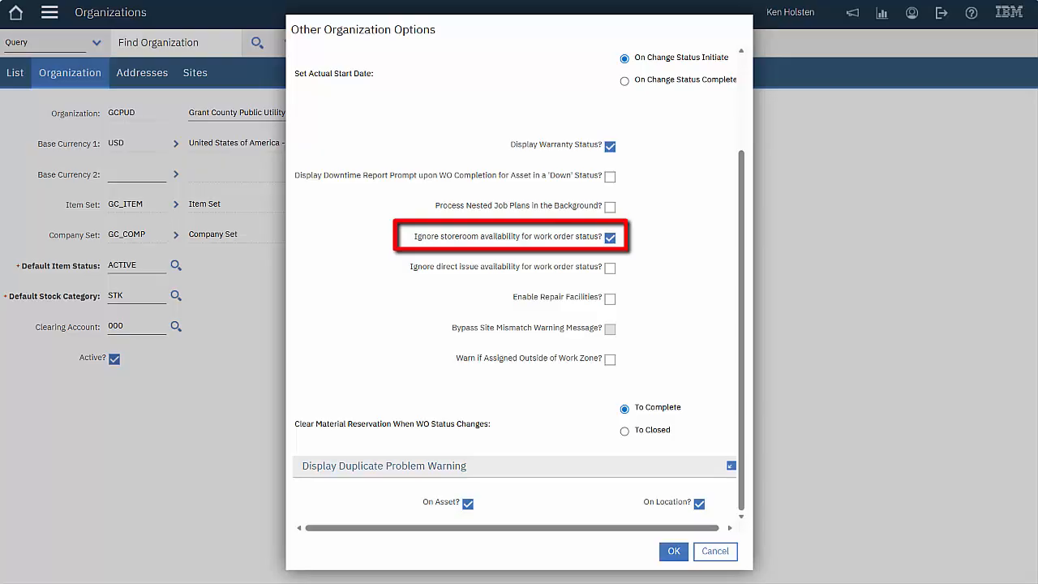
pyautogui.click(717, 549)
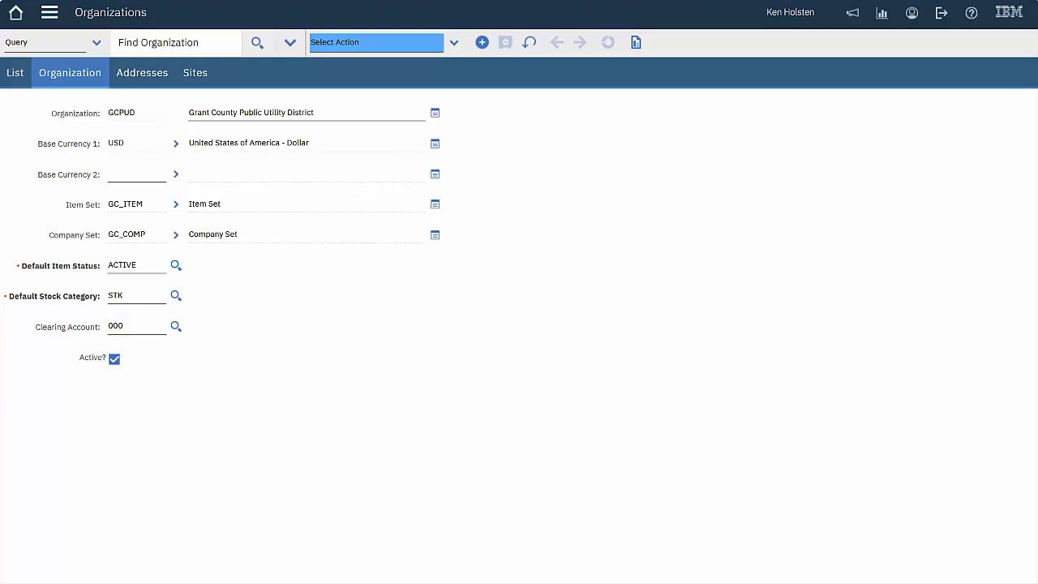
pyautogui.click(453, 45)
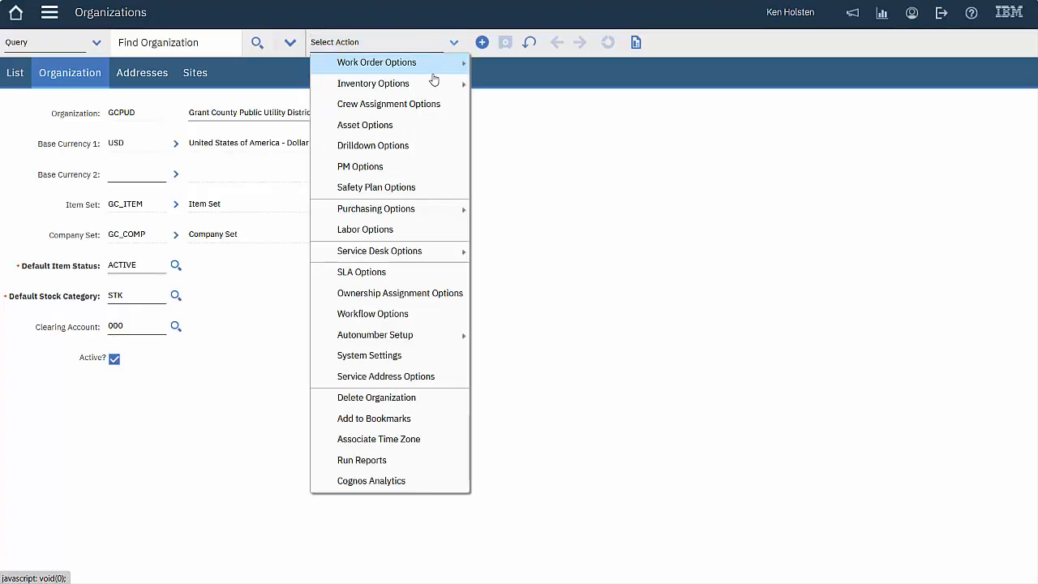
pyautogui.click(408, 166)
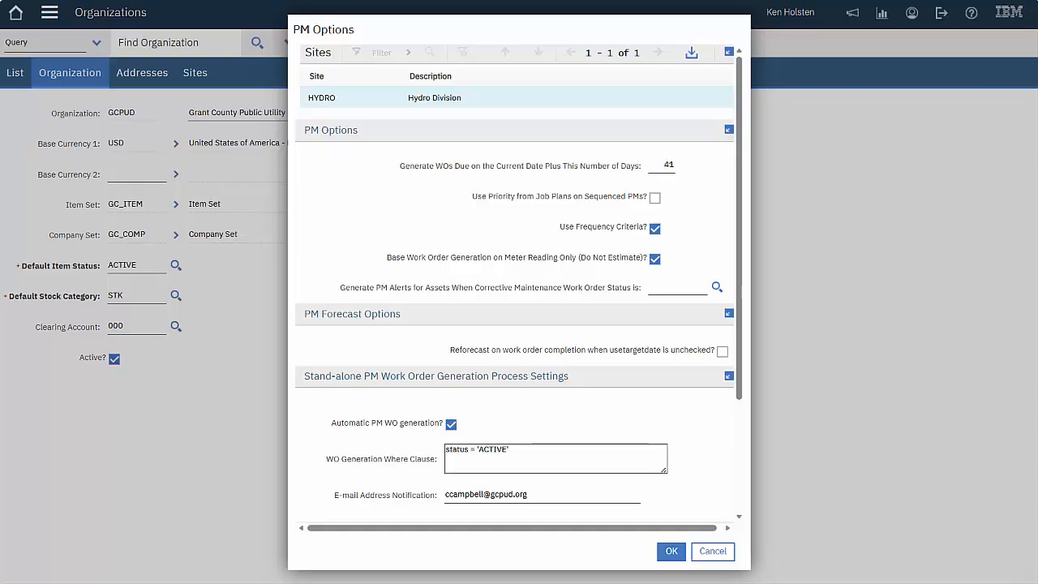
pyautogui.scroll(-1, 745, 314)
pyautogui.scroll(-3, 745, 315)
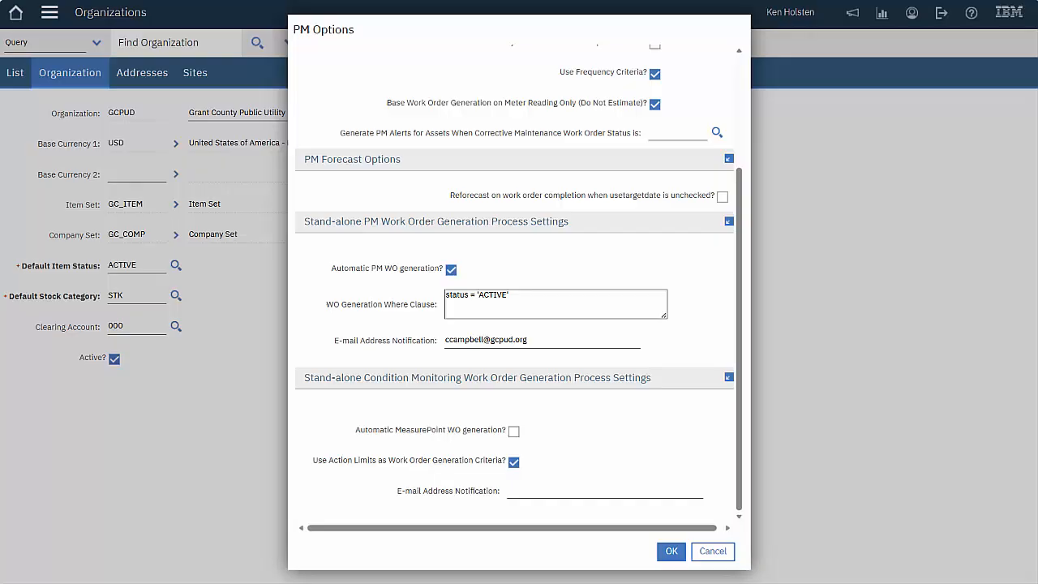
pyautogui.click(717, 552)
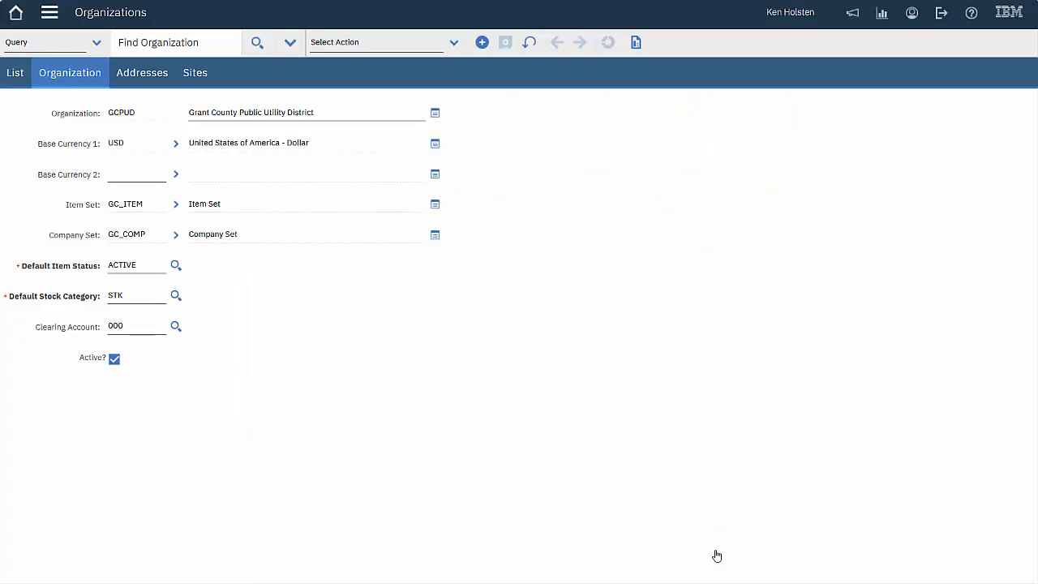
pyautogui.click(453, 44)
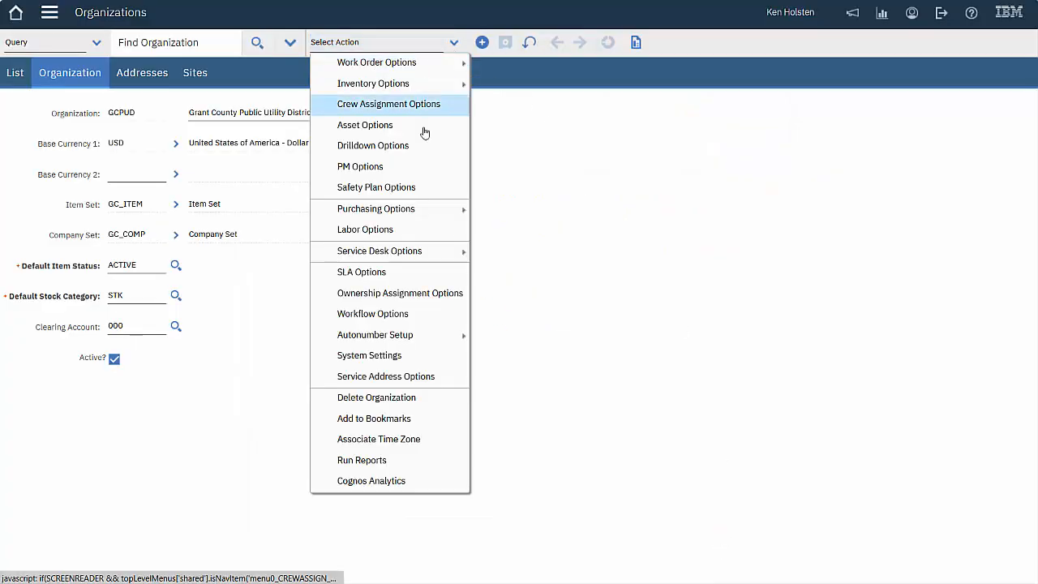
pyautogui.moveTo(387, 339)
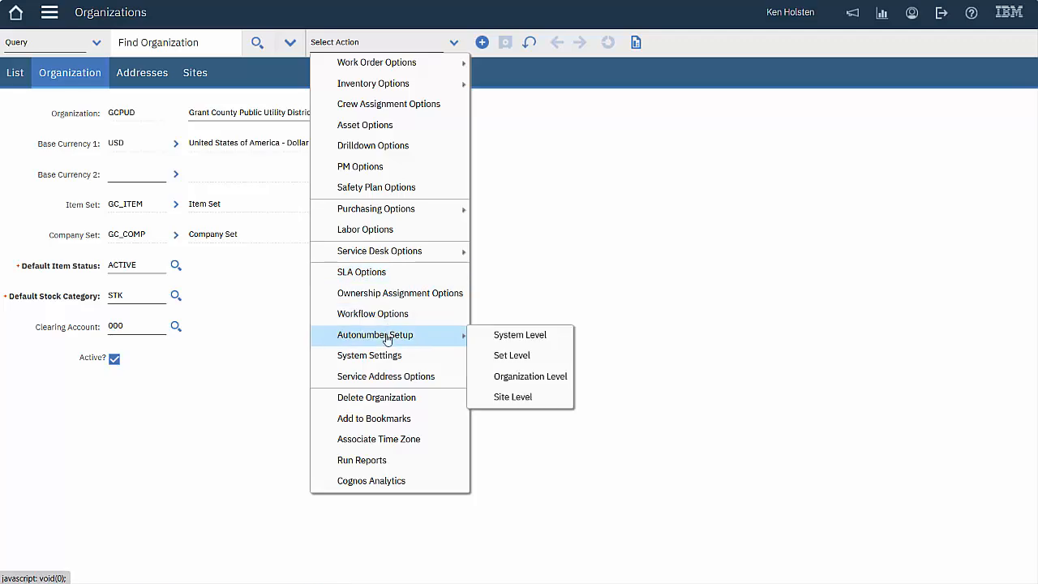
pyautogui.click(519, 336)
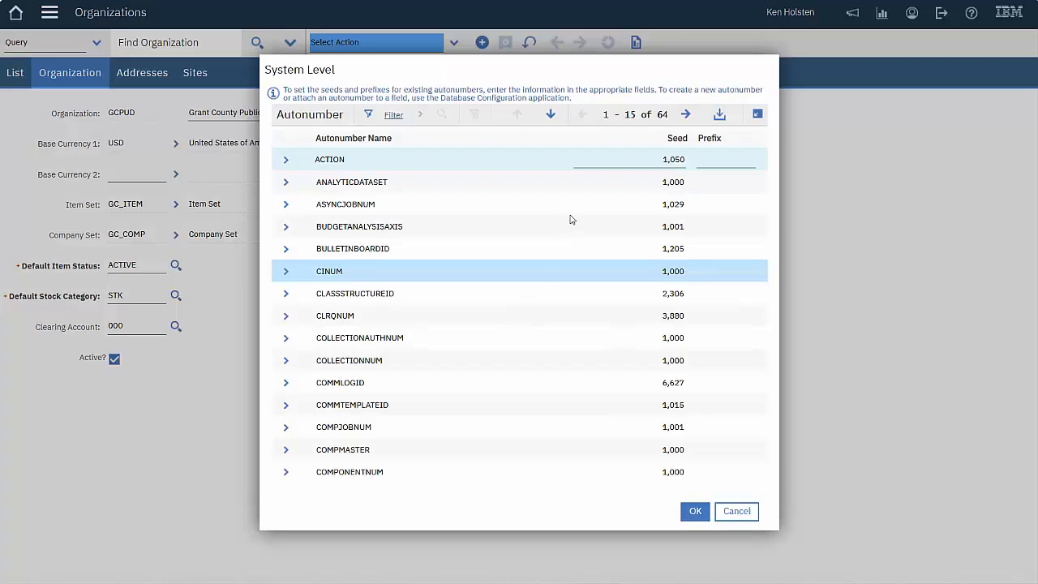
pyautogui.click(393, 115)
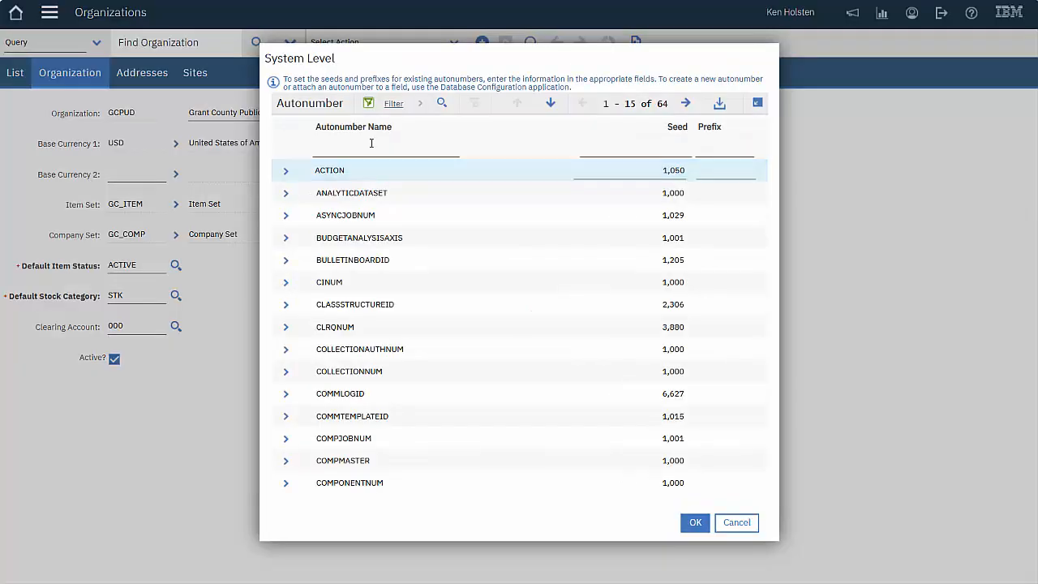
pyautogui.click(372, 143)
pyautogui.write('jobplan')
pyautogui.press('Return')
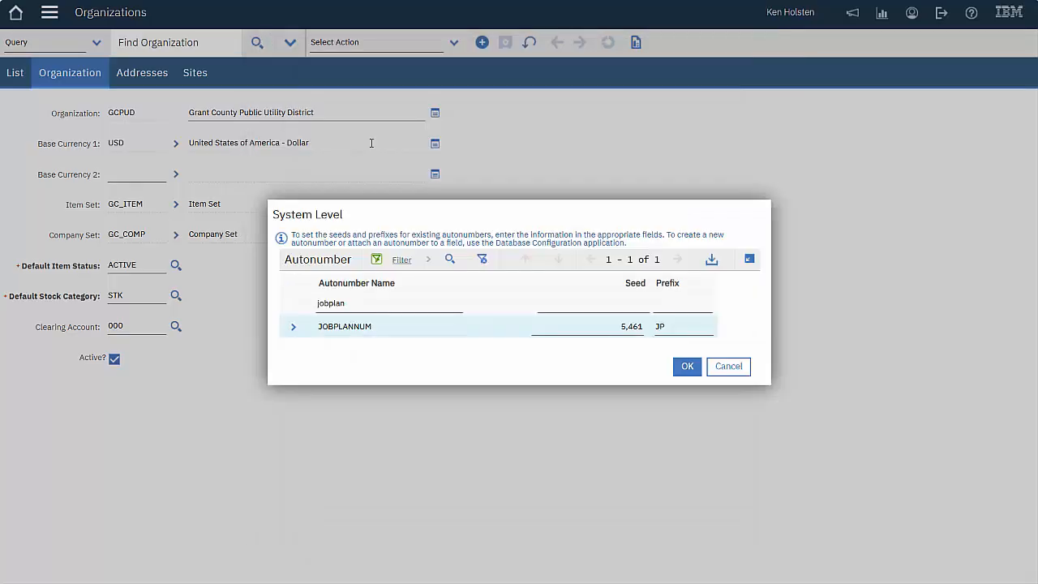
pyautogui.click(295, 329)
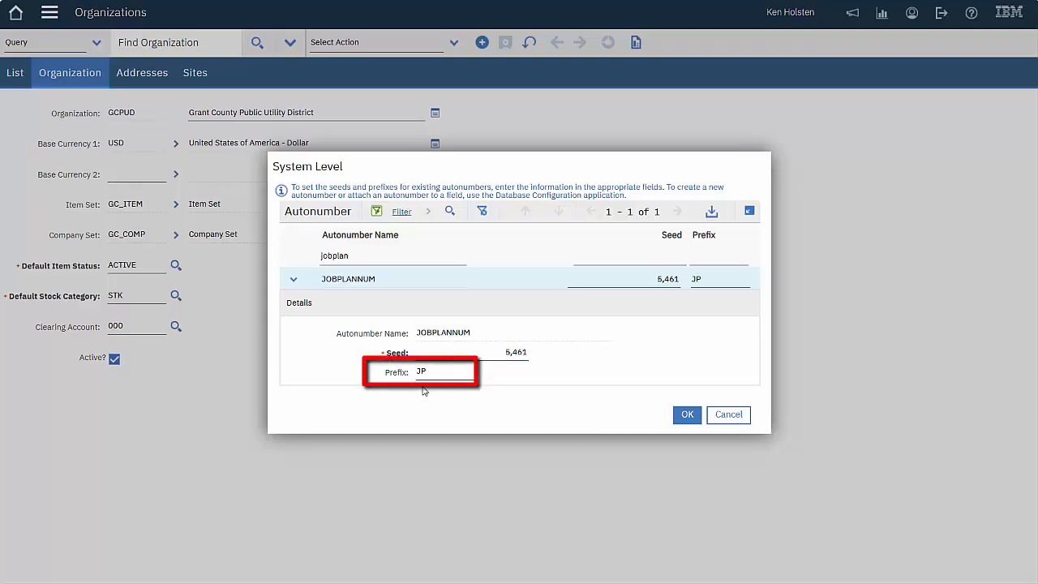
pyautogui.click(728, 415)
pyautogui.click(377, 42)
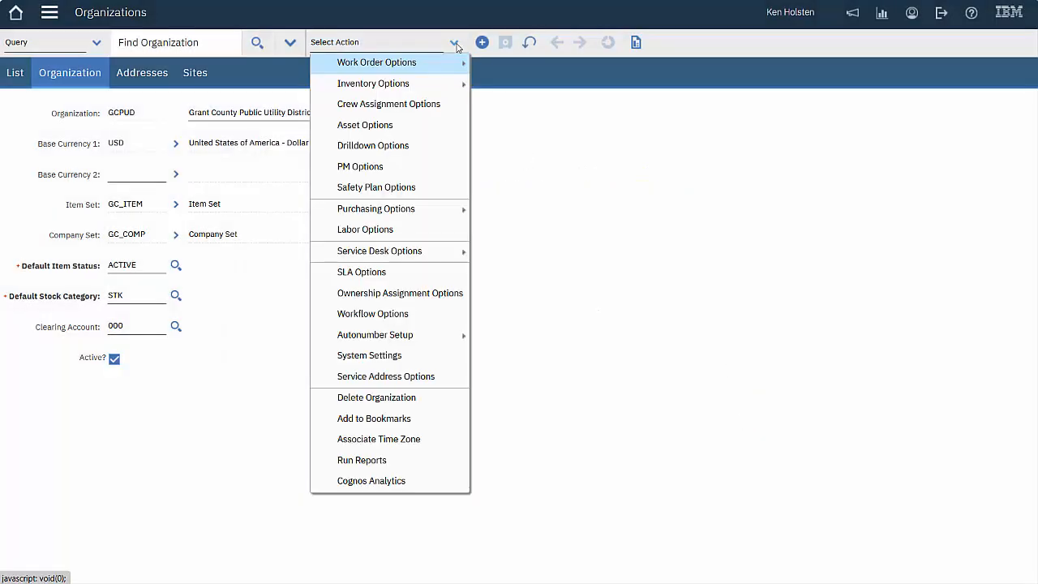
pyautogui.click(416, 359)
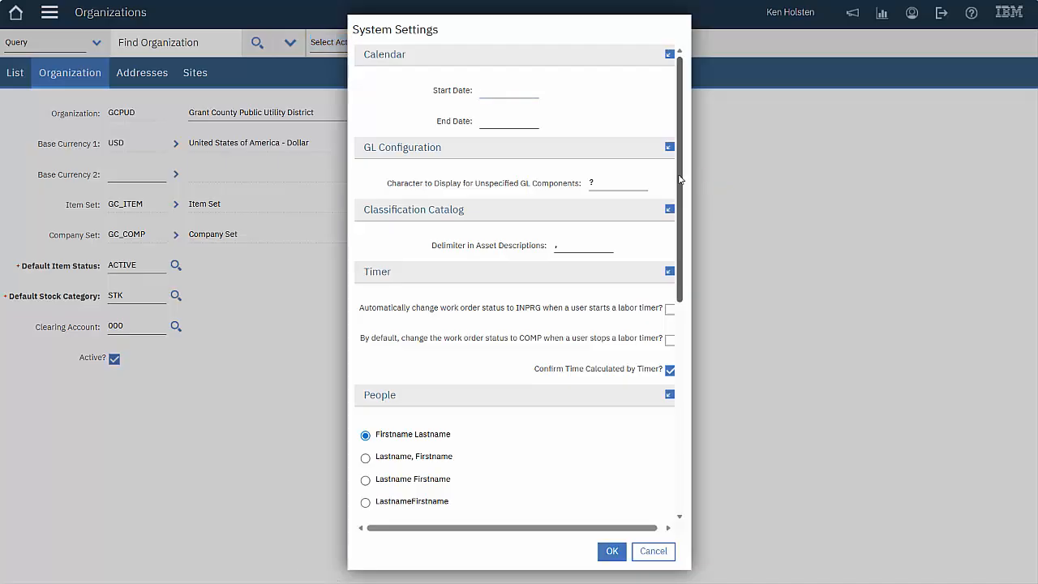
pyautogui.moveTo(680, 179); pyautogui.dragTo(708, 279)
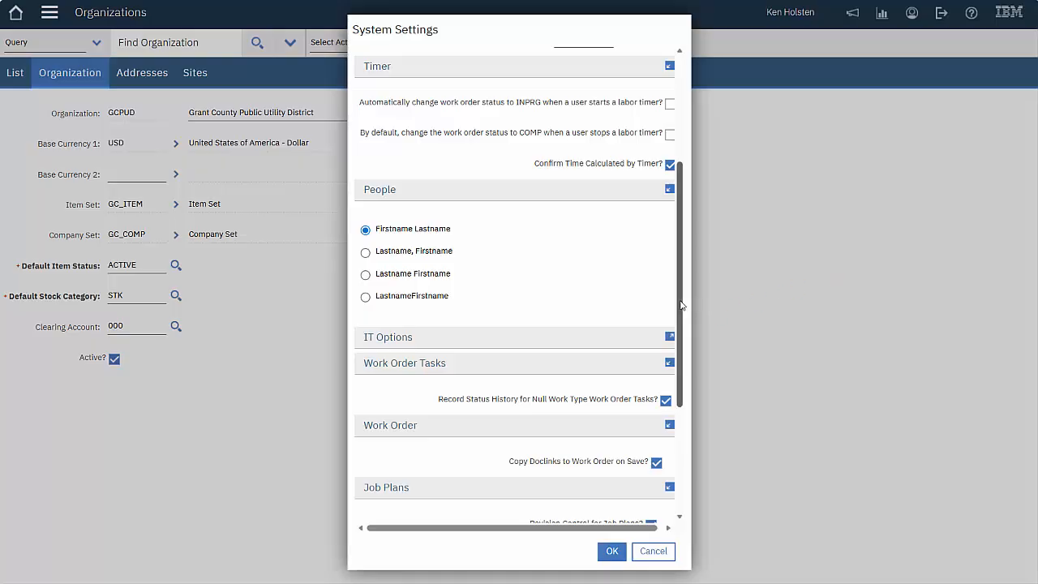
pyautogui.moveTo(682, 305); pyautogui.dragTo(704, 437)
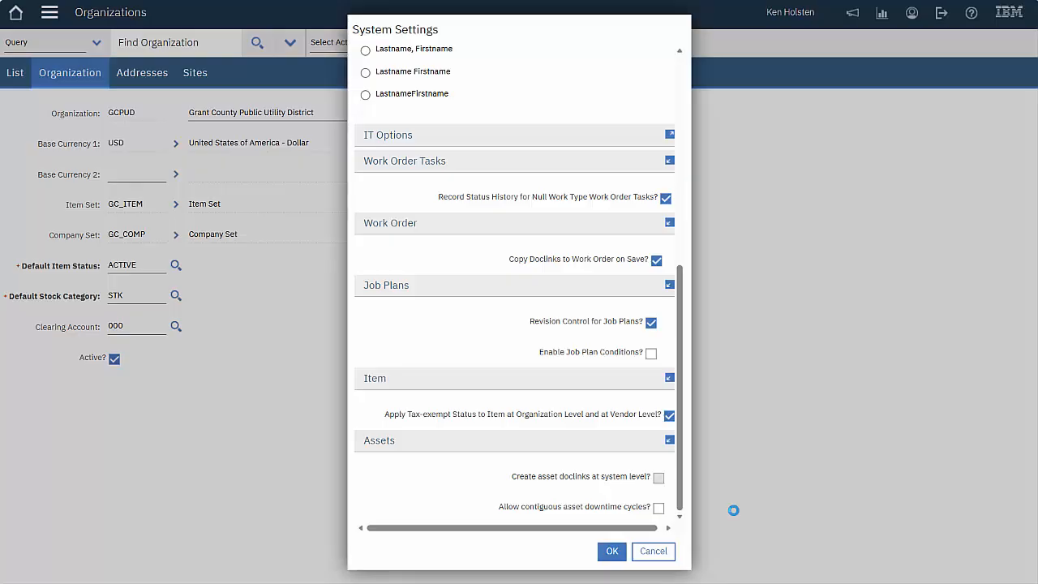
pyautogui.click(653, 551)
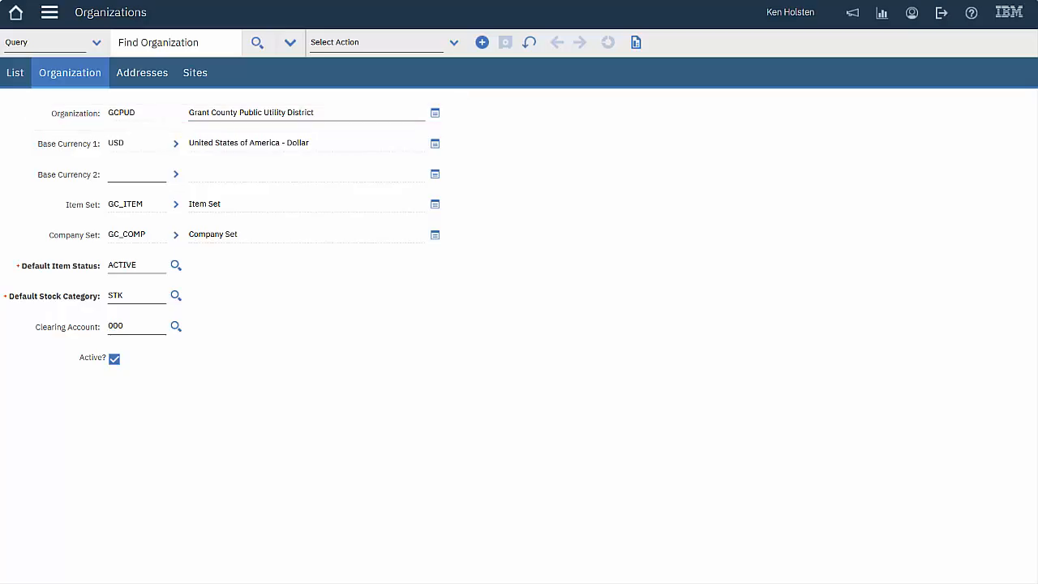
# Switch to the organization's sites view
pyautogui.click(194, 73)
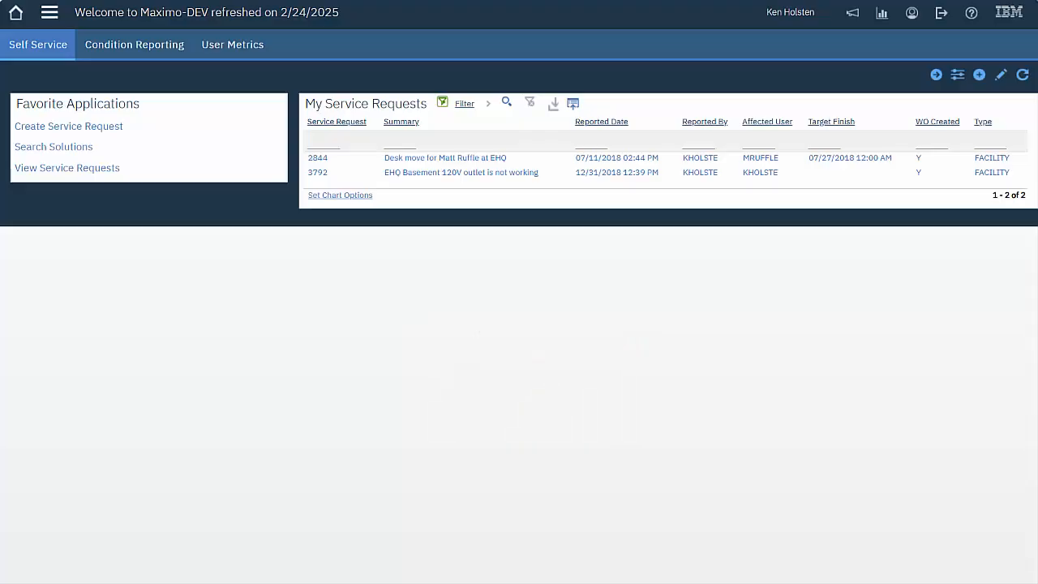
# Launch Database Configuration from System Configuration > Platform Configuration
pyautogui.click(50, 12)
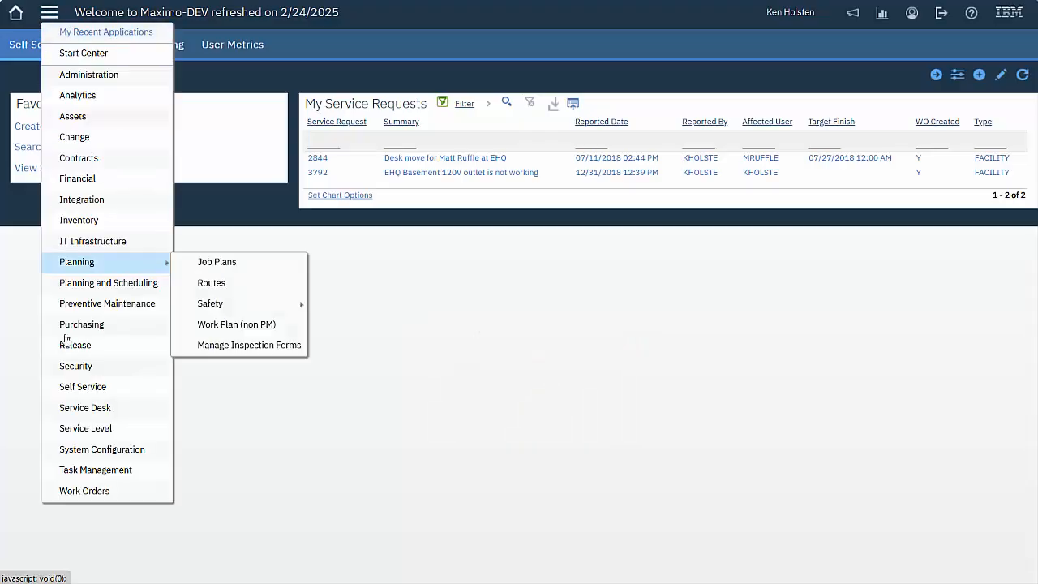
pyautogui.moveTo(86, 451)
pyautogui.moveTo(242, 449)
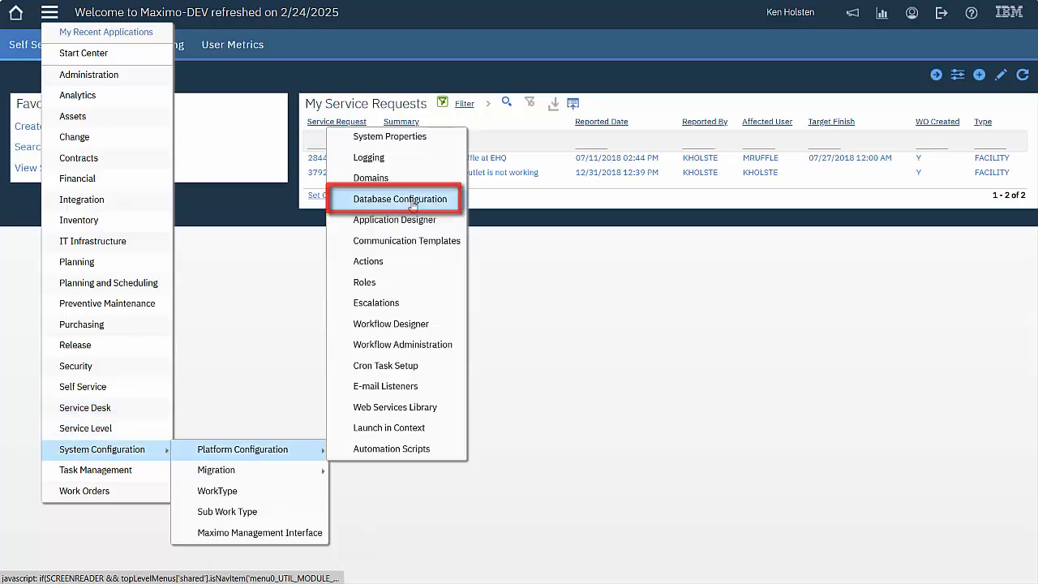
pyautogui.click(463, 202)
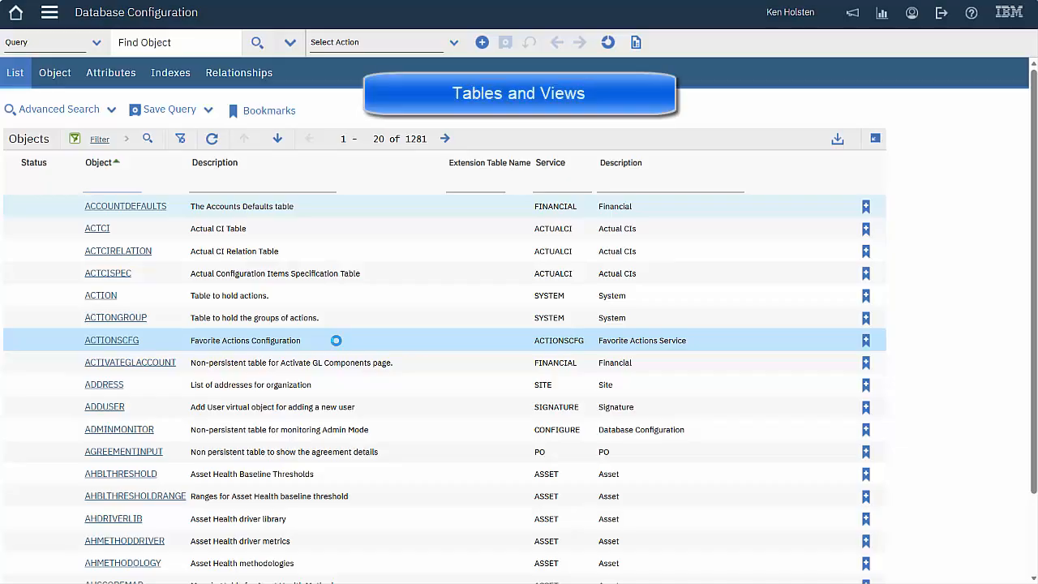
# Filter objects to workorder and show the WORKORDER table's attributes
pyautogui.write('wo')
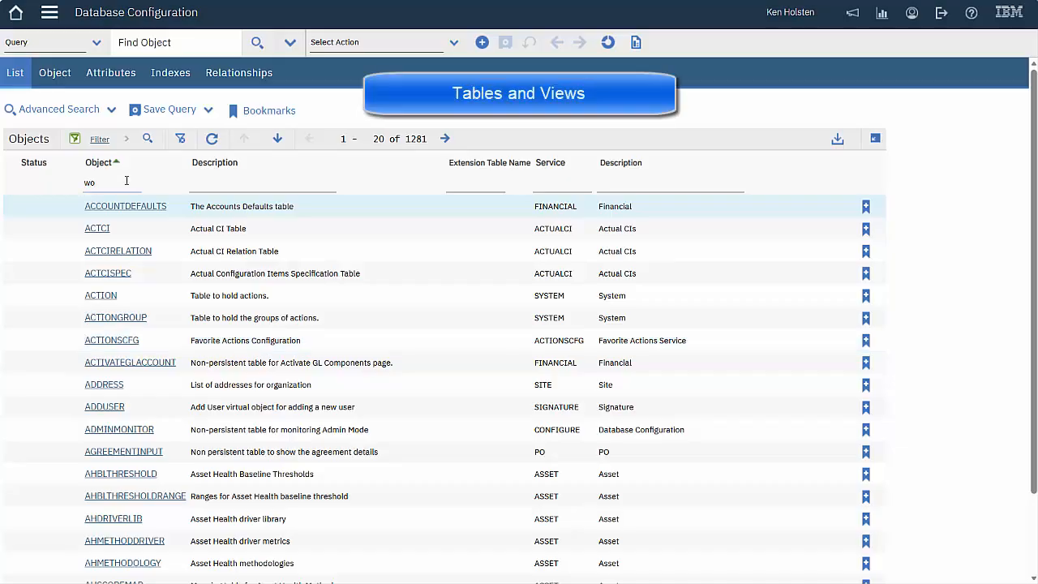
pyautogui.write('rkorder')
pyautogui.press('Return')
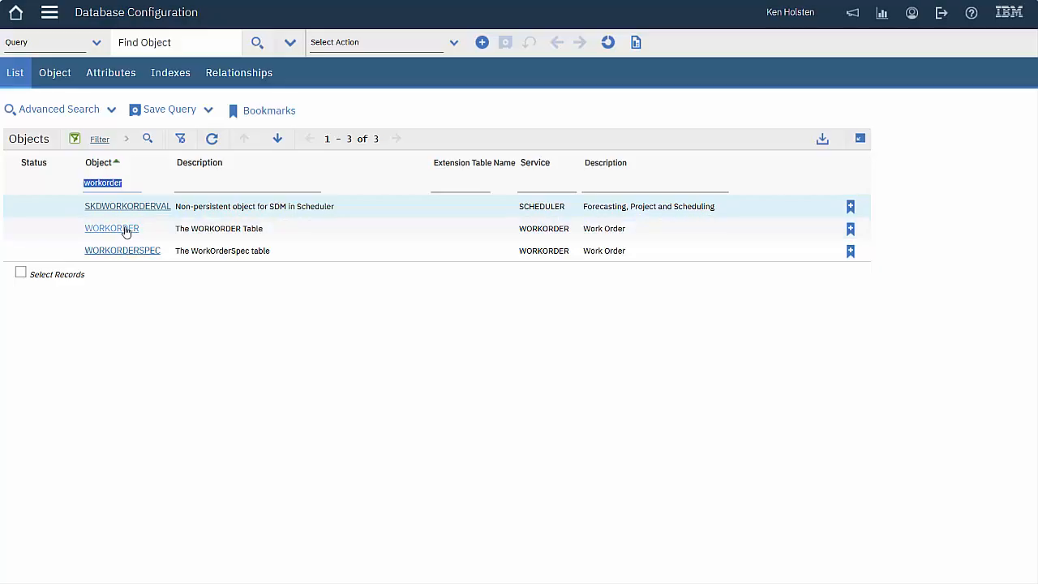
pyautogui.click(126, 231)
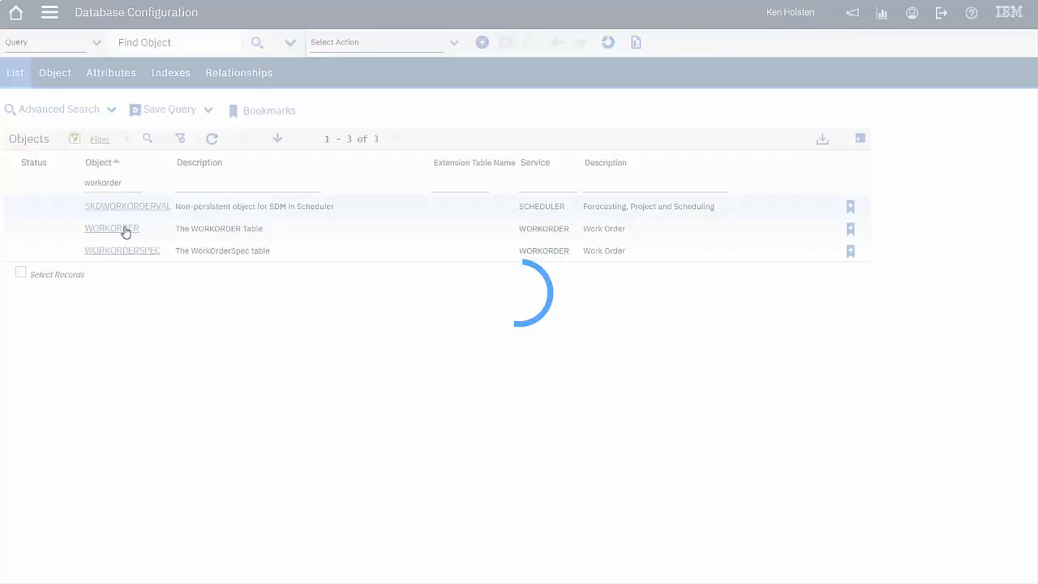
pyautogui.click(114, 74)
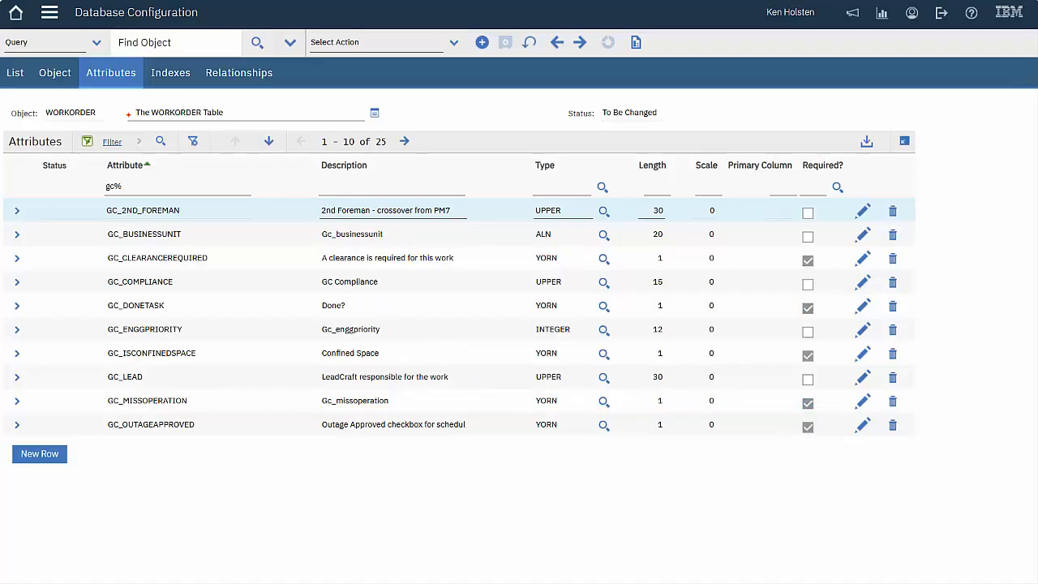
# Expand GC_2ND_FOREMAN and go to its domain definition
pyautogui.click(18, 213)
pyautogui.moveTo(1033, 179); pyautogui.dragTo(1034, 367)
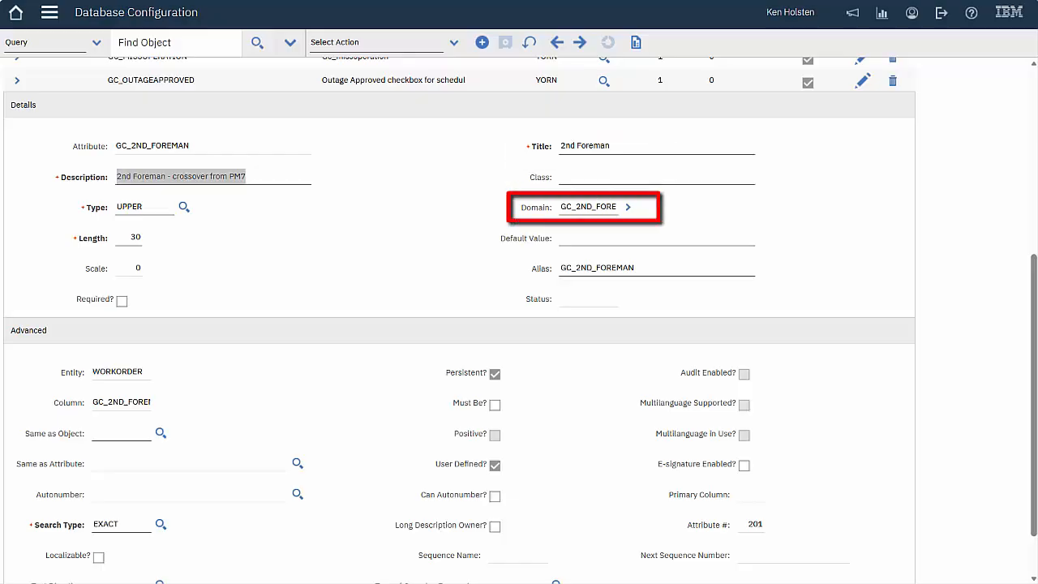
pyautogui.click(630, 209)
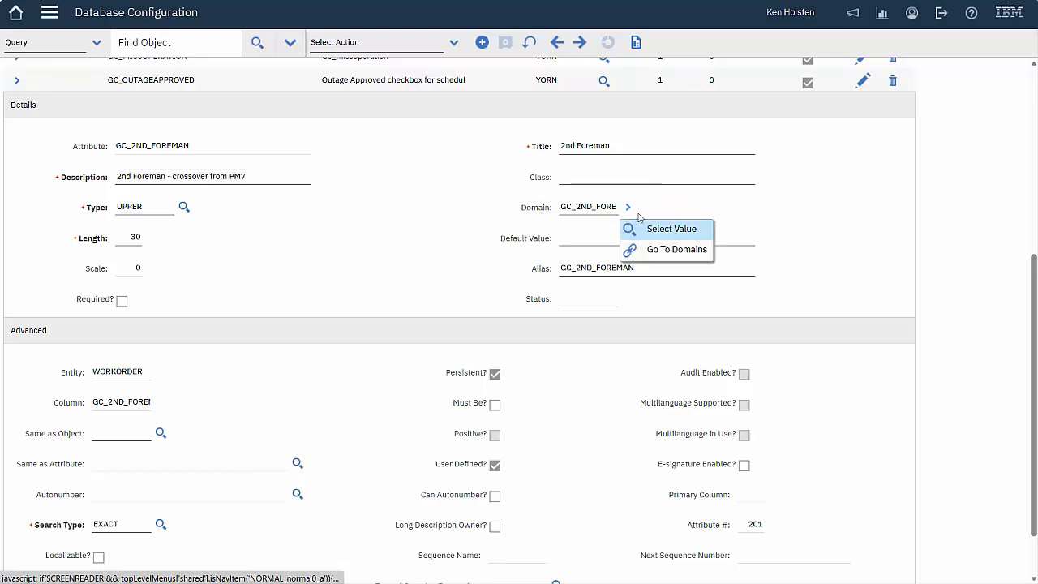
pyautogui.click(673, 253)
# Inspect the table domain's PERSON row, then return to WORKORDER attributes
pyautogui.click(29, 138)
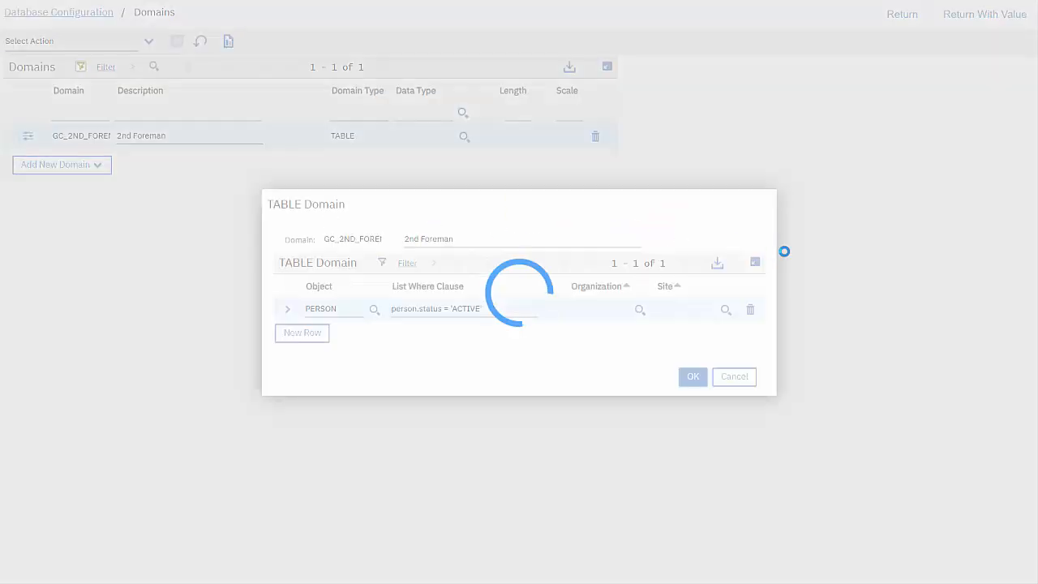
pyautogui.click(287, 309)
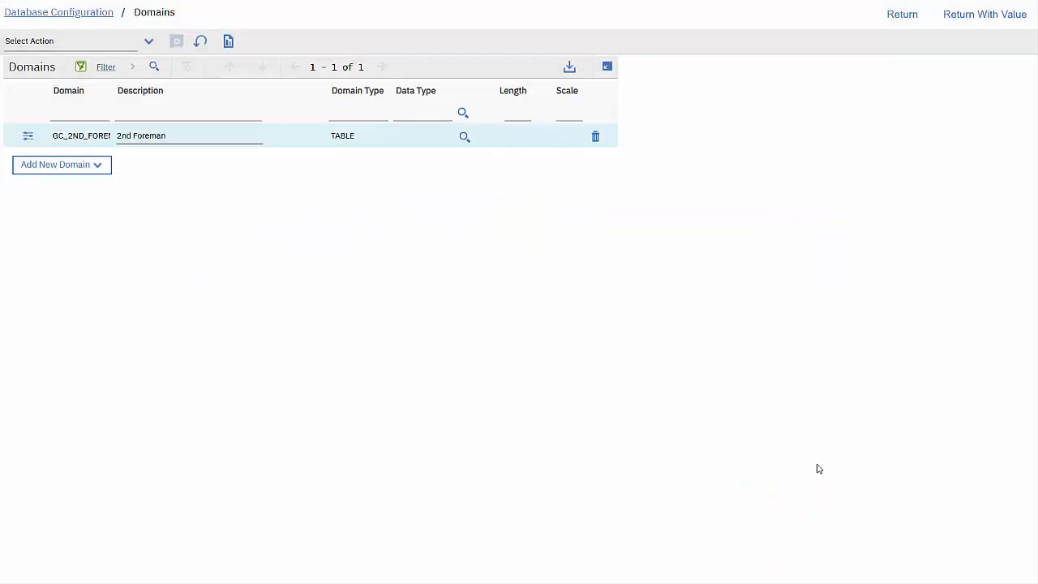
pyautogui.click(902, 18)
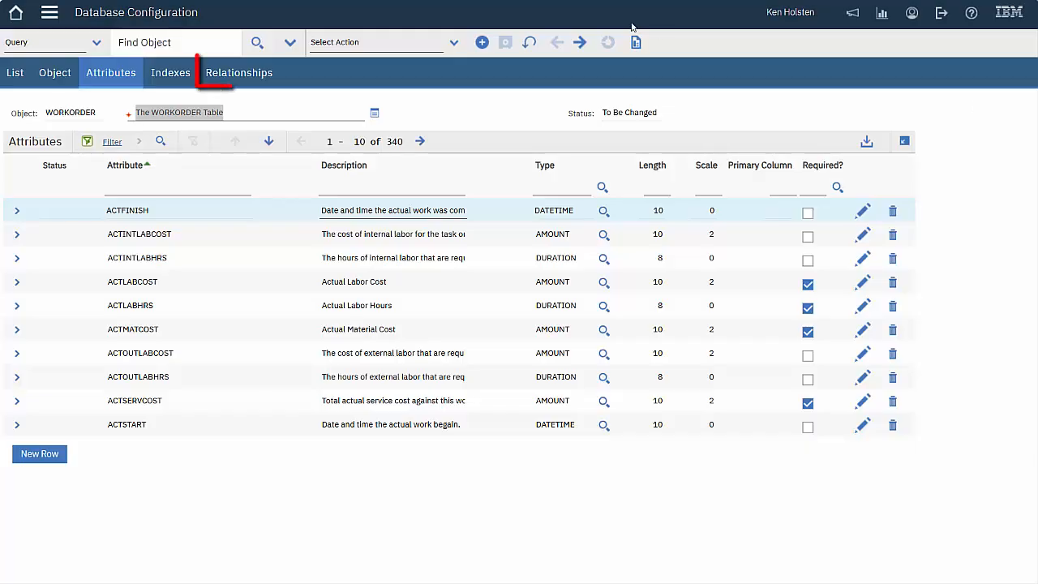
# Filter WORKORDER relationships by gc% and expand the GCGL relationship's details
pyautogui.click(248, 72)
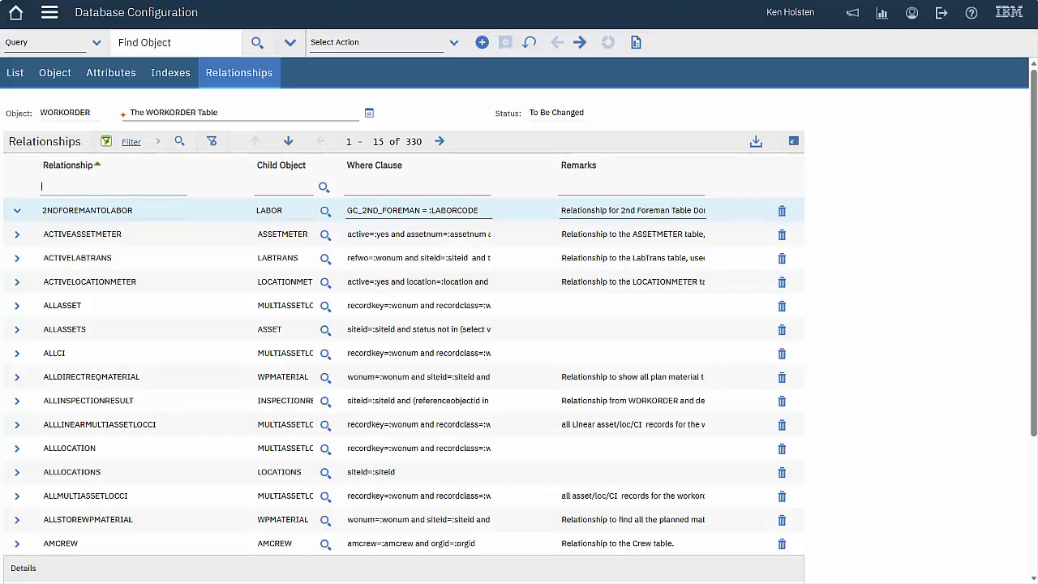
pyautogui.click(105, 188)
pyautogui.write('gc%')
pyautogui.press('Return')
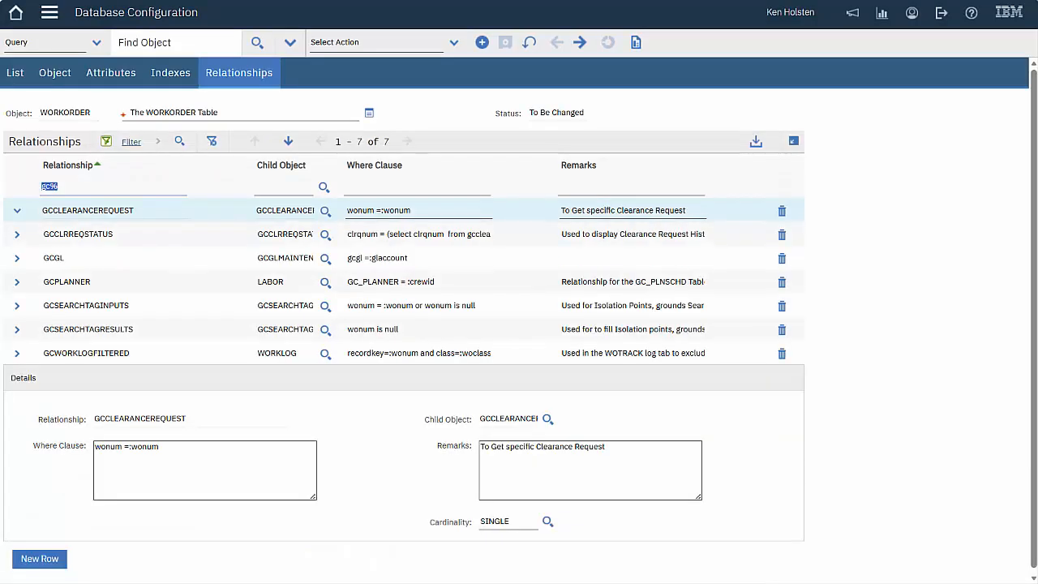
pyautogui.click(17, 258)
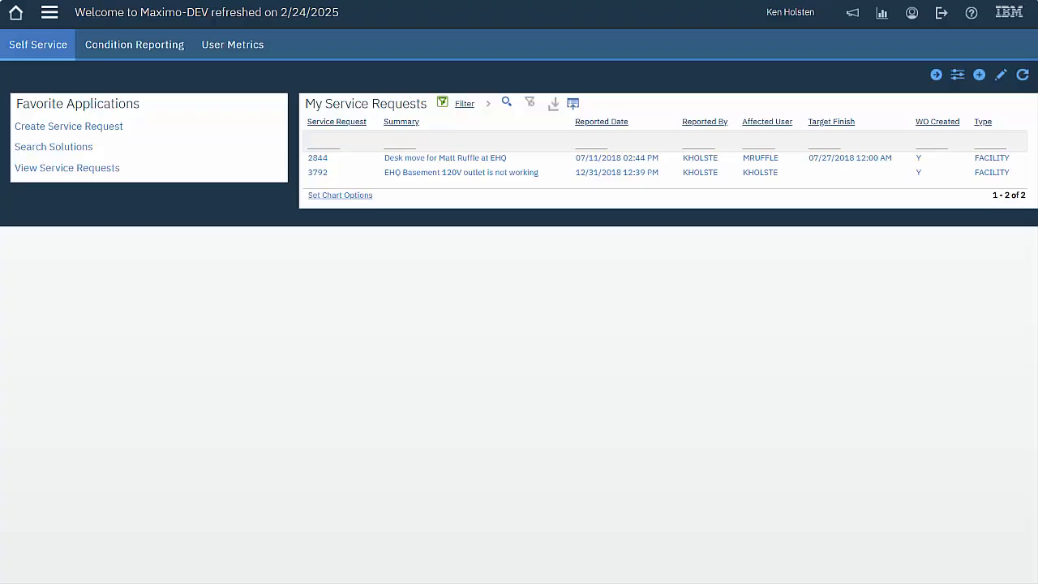
# Open Object Structures filtered to consumer 'reporting' and description 'work'
pyautogui.click(49, 13)
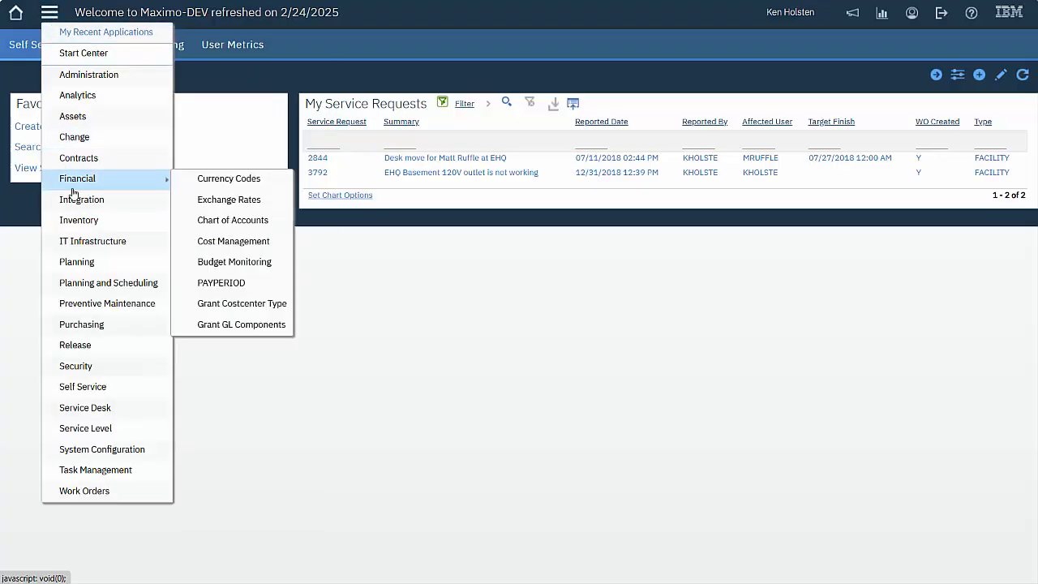
pyautogui.moveTo(130, 201)
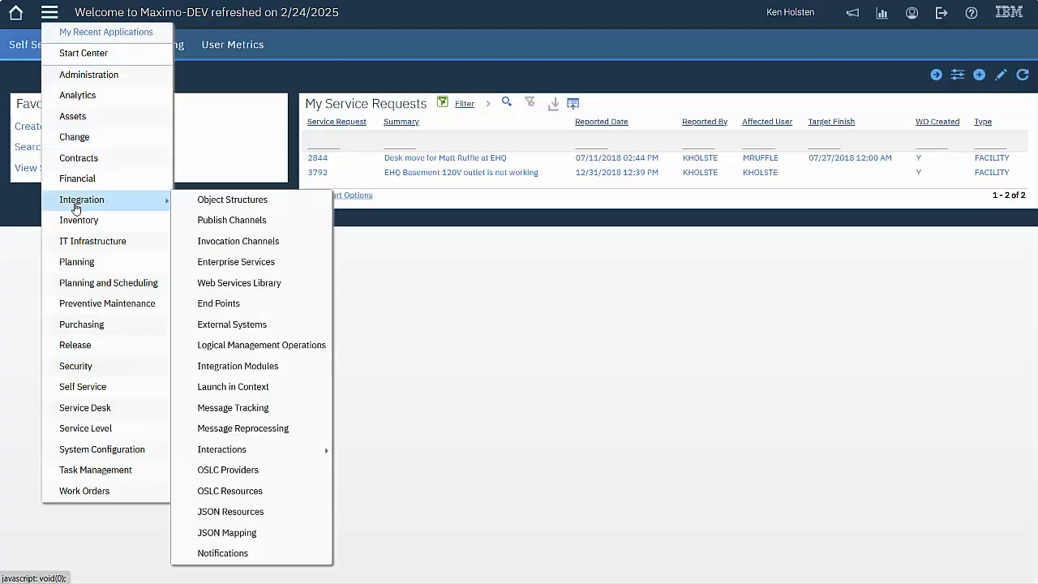
pyautogui.click(215, 202)
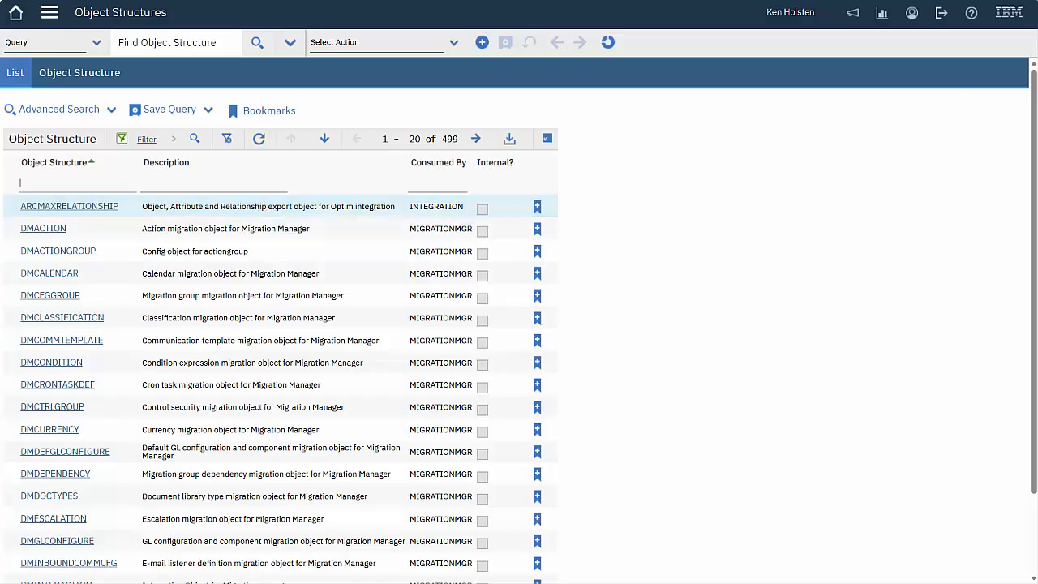
pyautogui.click(446, 183)
pyautogui.write('reporting')
pyautogui.press('Return')
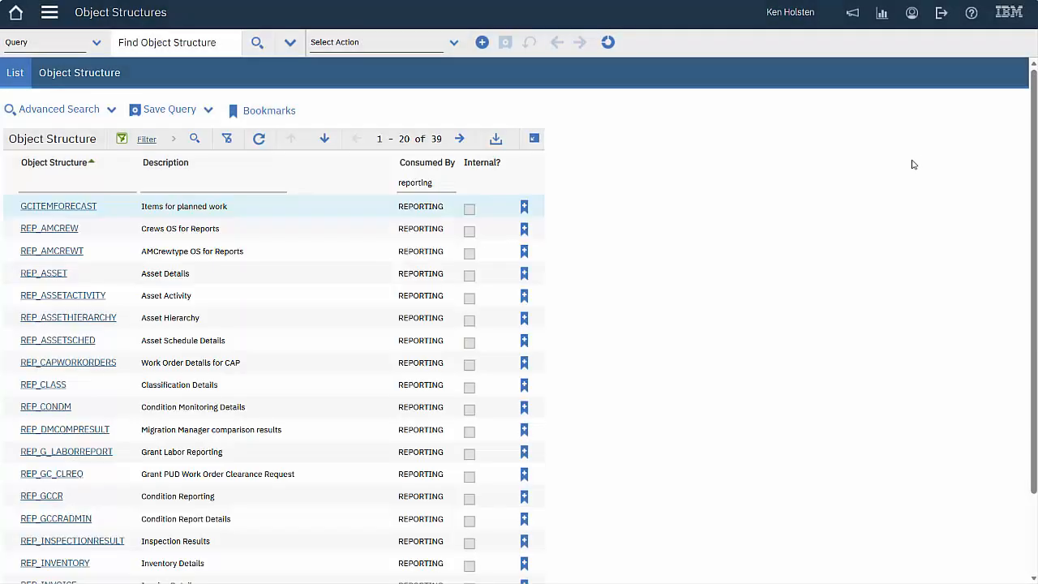
pyautogui.click(217, 185)
pyautogui.write('work')
pyautogui.press('Return')
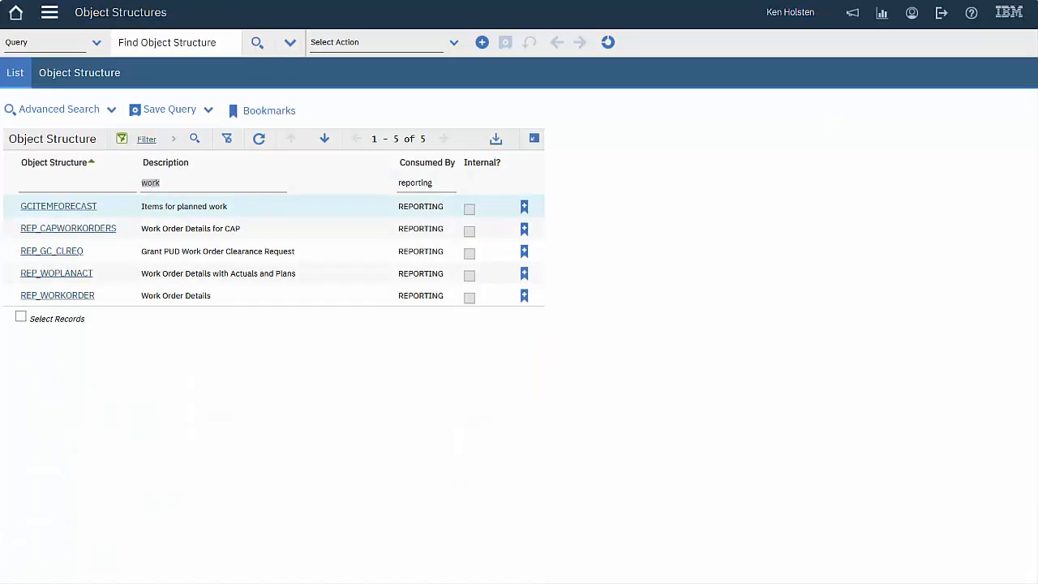
# Check REP_WORKORDER's source objects, then return to the filtered list
pyautogui.click(73, 296)
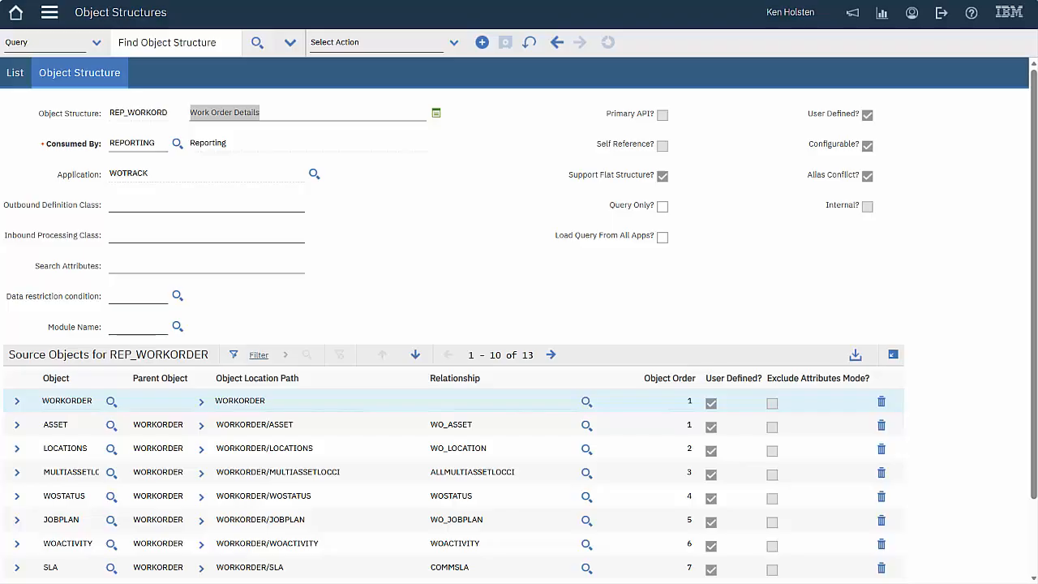
pyautogui.click(16, 73)
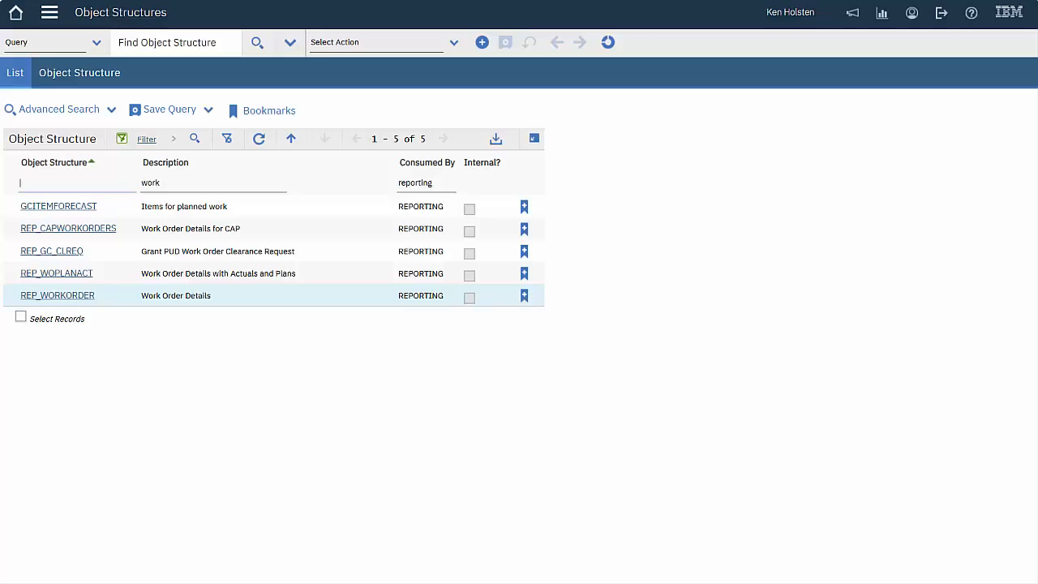
pyautogui.click(49, 12)
# Start a Work Order Tracking ad hoc report and view its Content fields and parent category lookup
pyautogui.moveTo(84, 490)
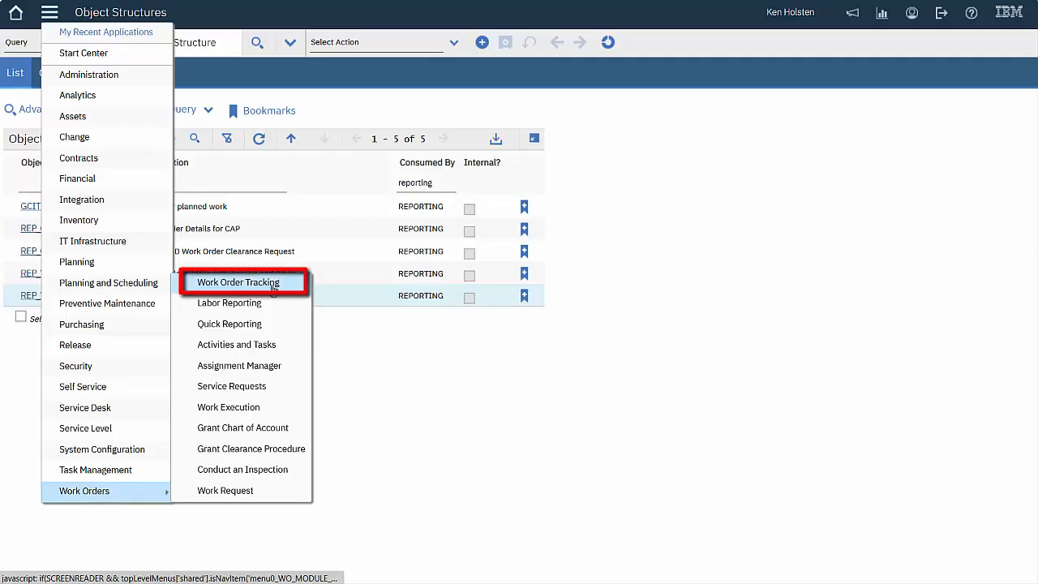
pyautogui.click(244, 283)
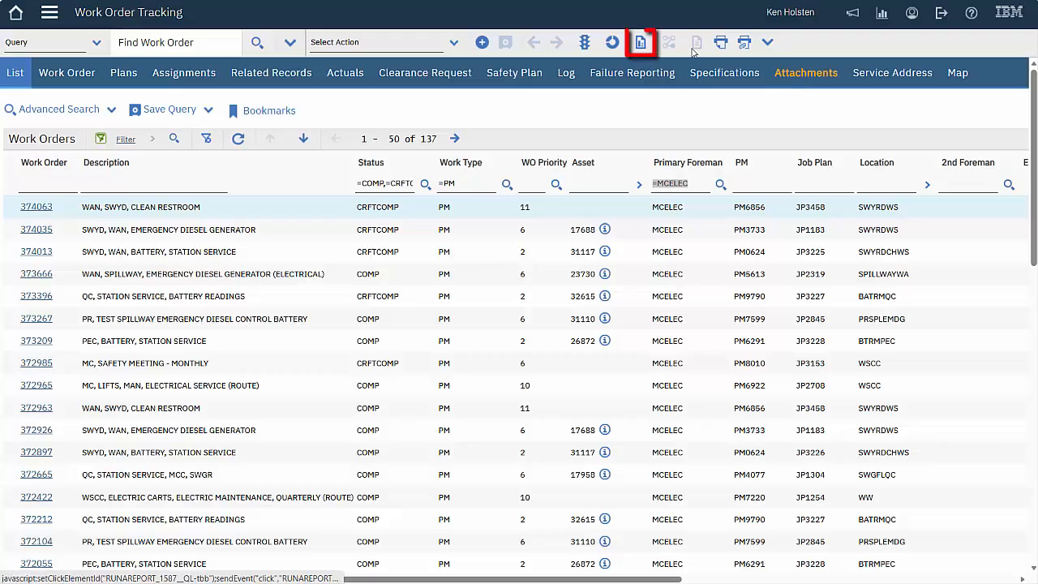
pyautogui.click(640, 43)
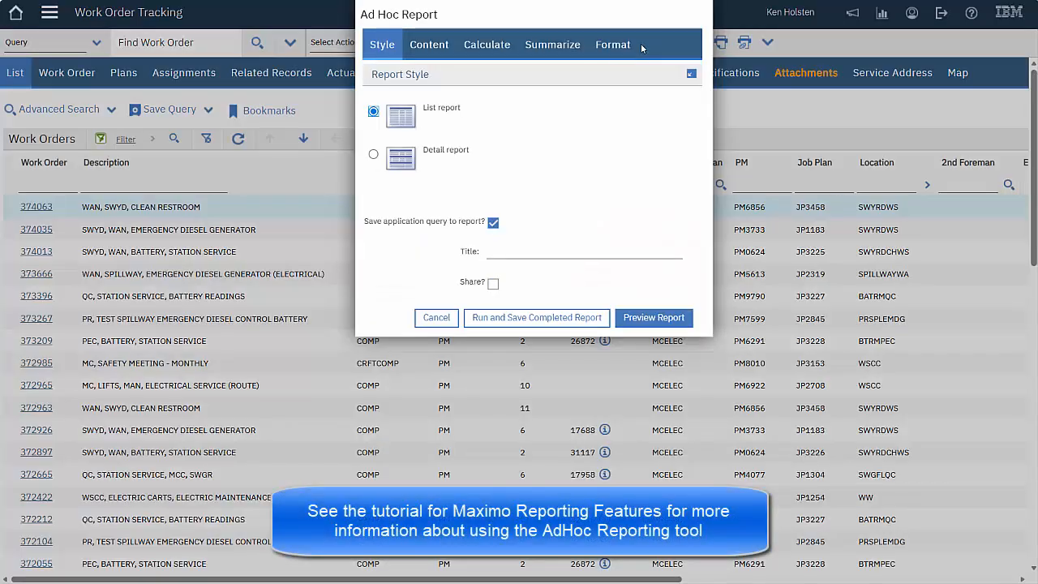
pyautogui.click(430, 46)
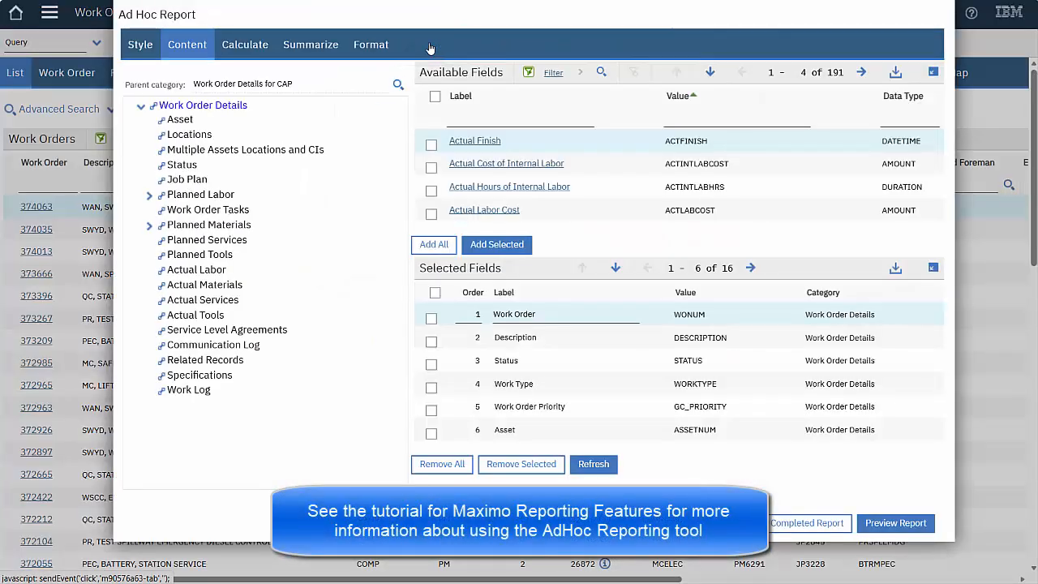
pyautogui.click(397, 86)
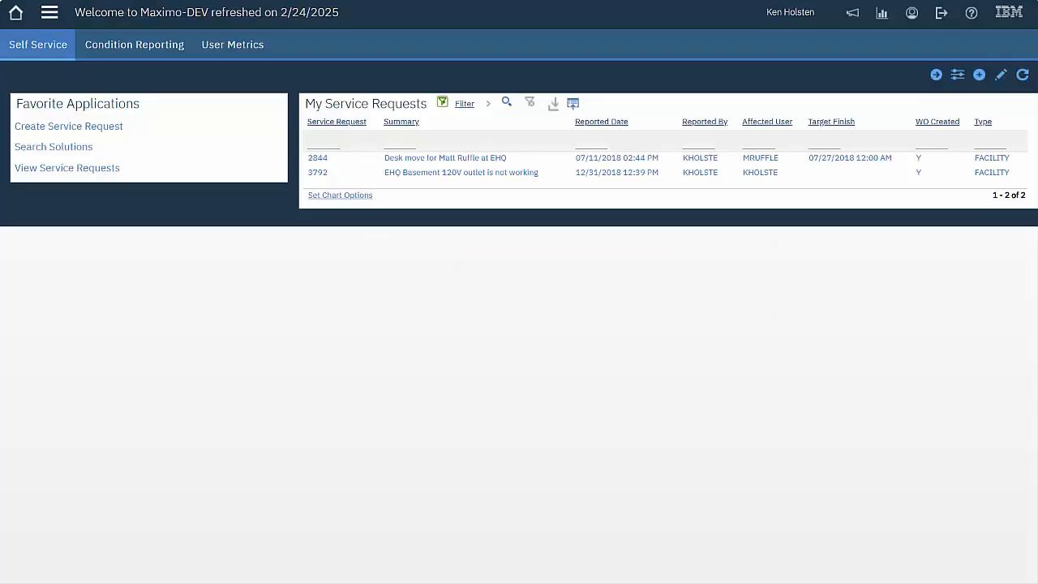
# Review Work Order Tracking's 40 Primary Foreman values, dismiss them, and bring up Platform Configuration apps
pyautogui.click(49, 13)
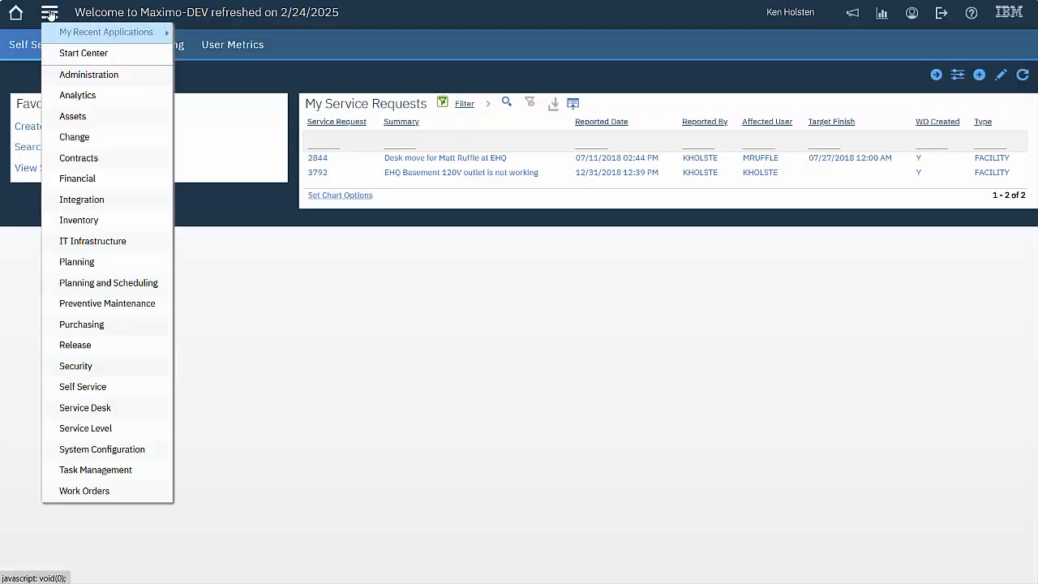
pyautogui.moveTo(106, 491)
pyautogui.click(288, 287)
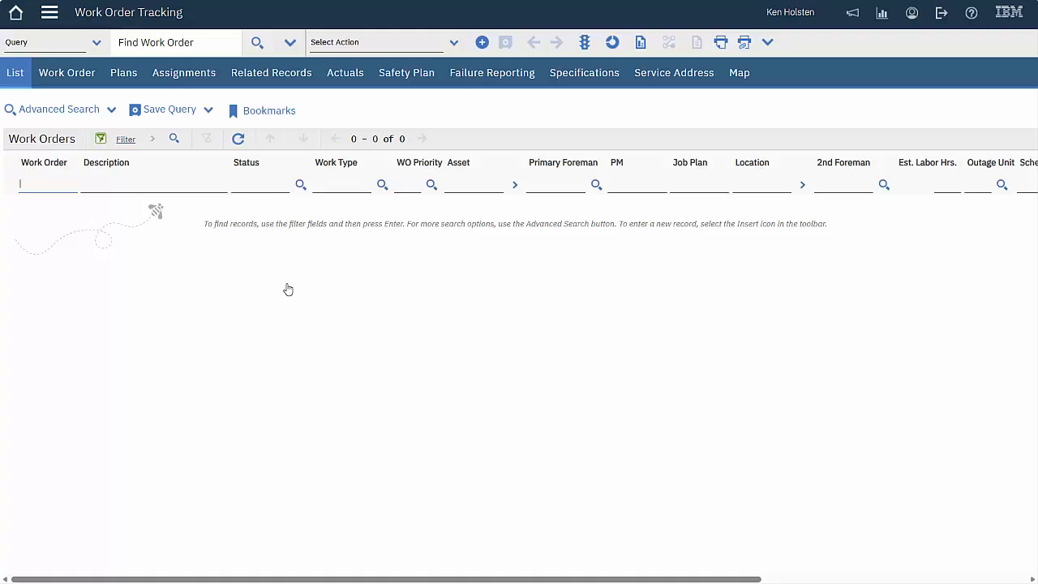
pyautogui.click(596, 186)
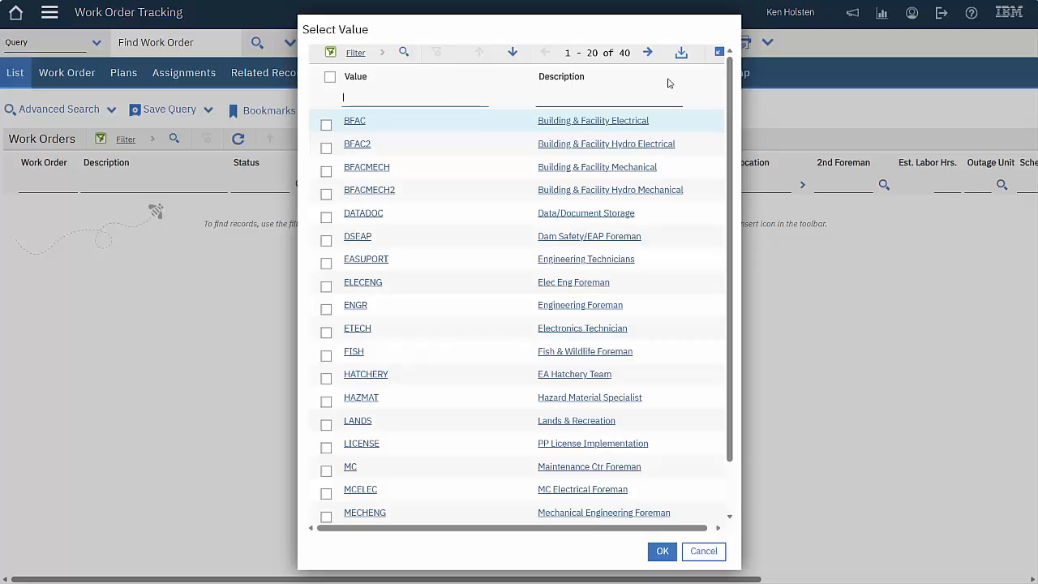
pyautogui.click(718, 553)
pyautogui.click(49, 12)
pyautogui.moveTo(102, 452)
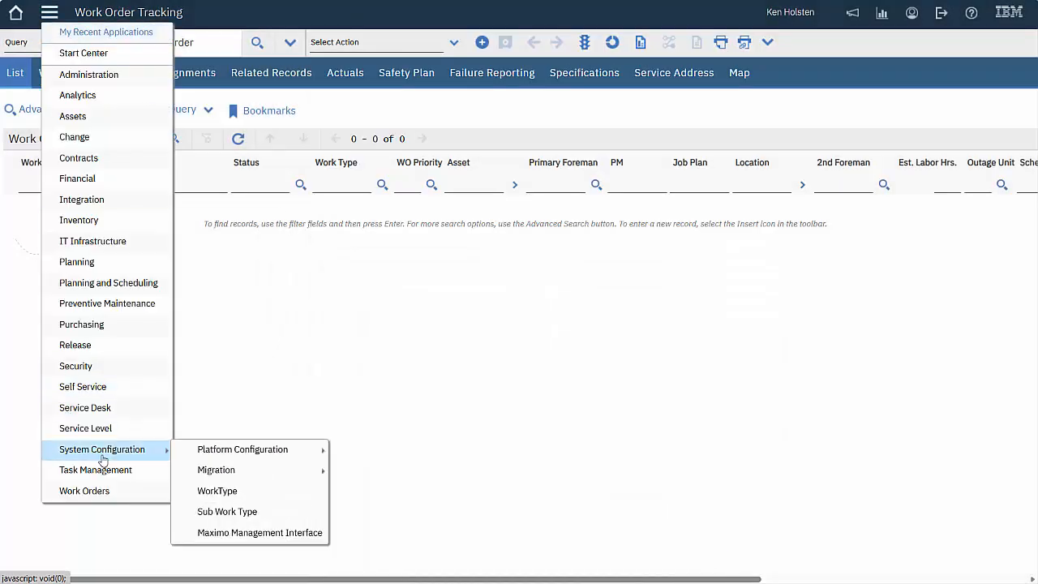
# Open Domains and filter the domain list to gc%
pyautogui.moveTo(244, 450)
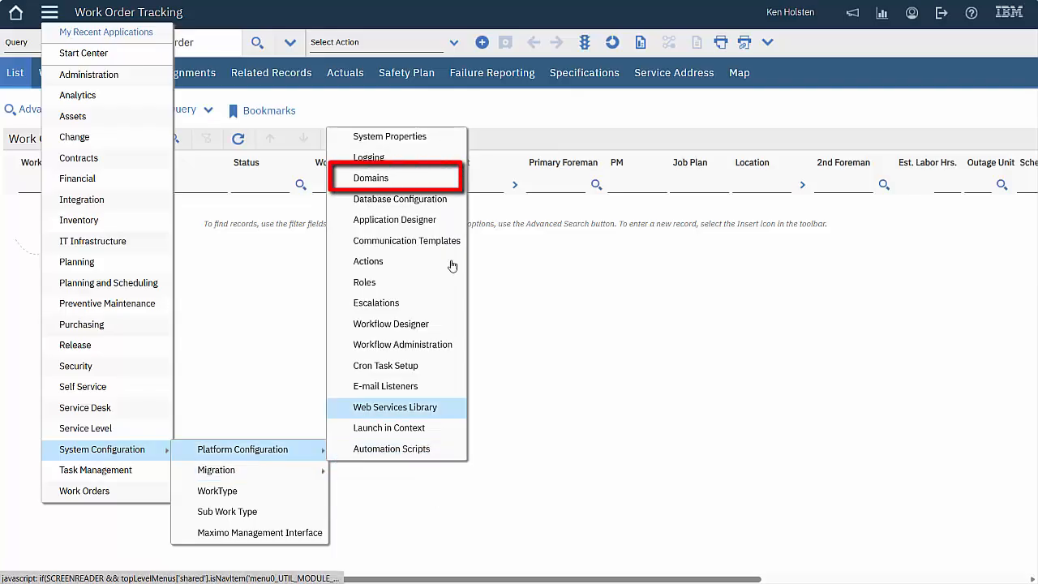
pyautogui.click(381, 177)
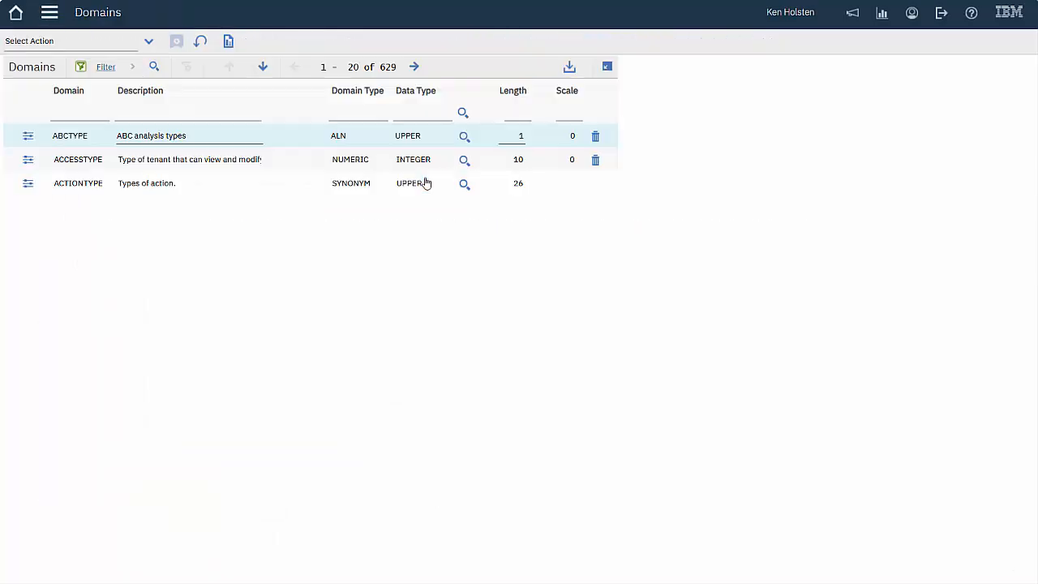
pyautogui.click(76, 111)
pyautogui.write('gc%')
pyautogui.press('Return')
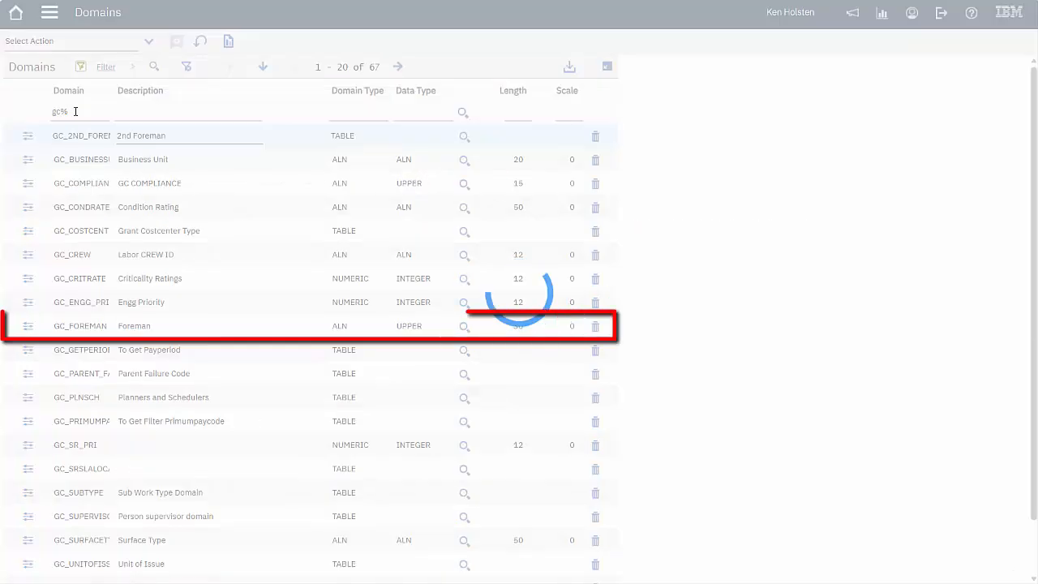
# Review the GC_FOREMAN domain's values and close it without changes
pyautogui.click(29, 327)
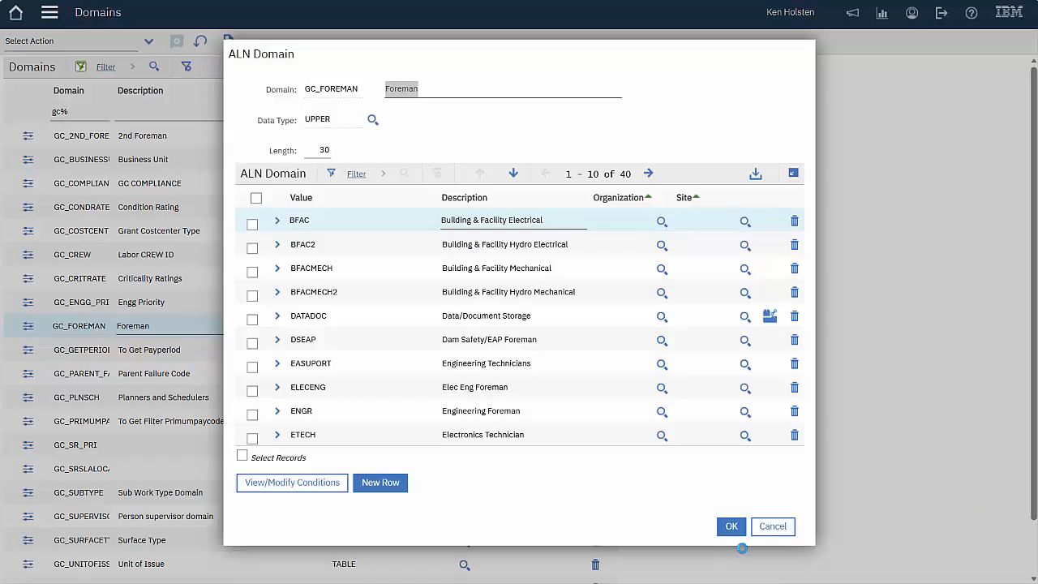
pyautogui.click(774, 527)
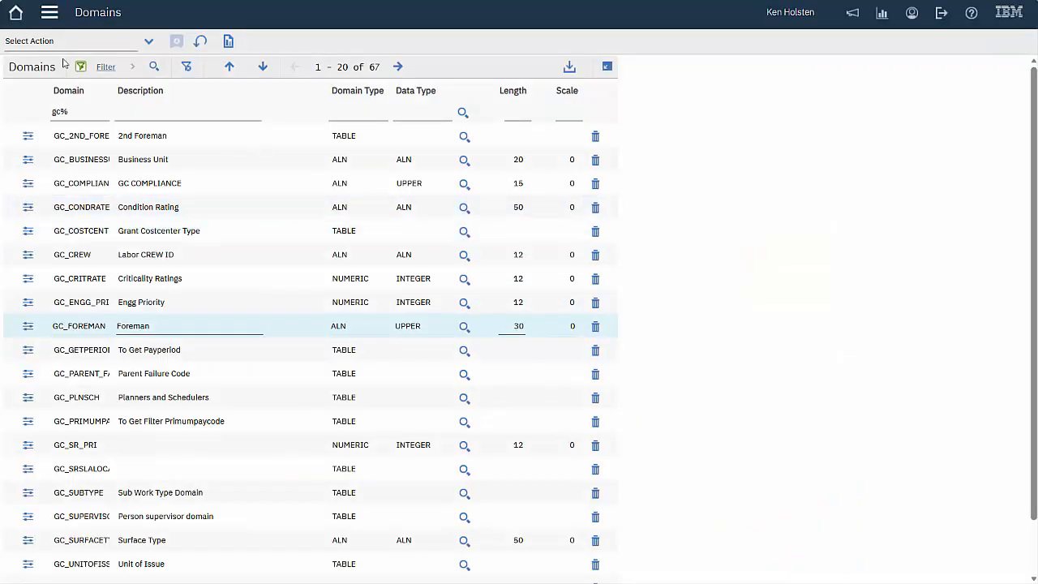
pyautogui.click(49, 12)
# Find the WORKORDER object in Database Configuration and open its record
pyautogui.moveTo(129, 450)
pyautogui.moveTo(267, 449)
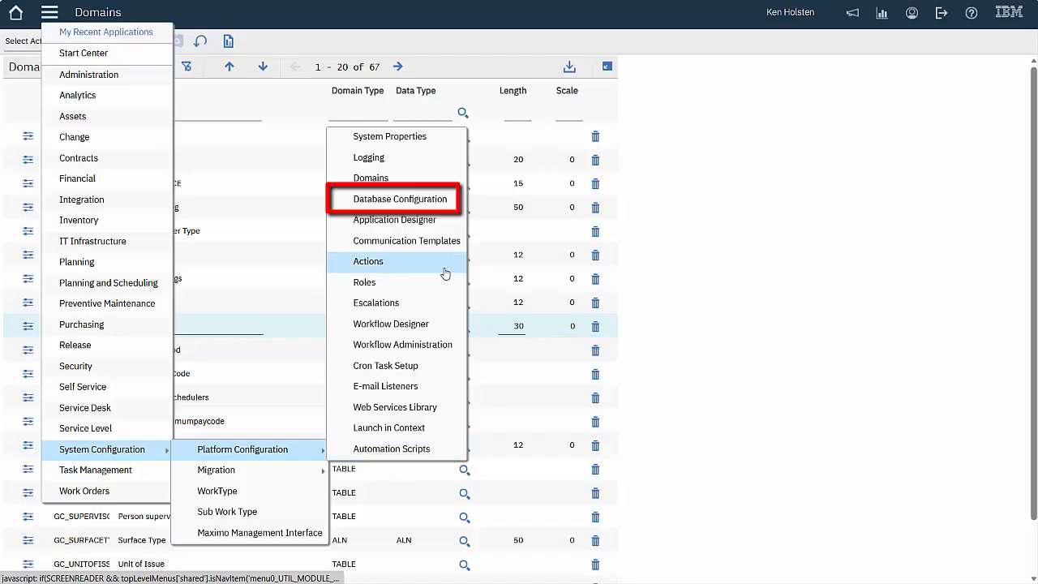
pyautogui.click(441, 201)
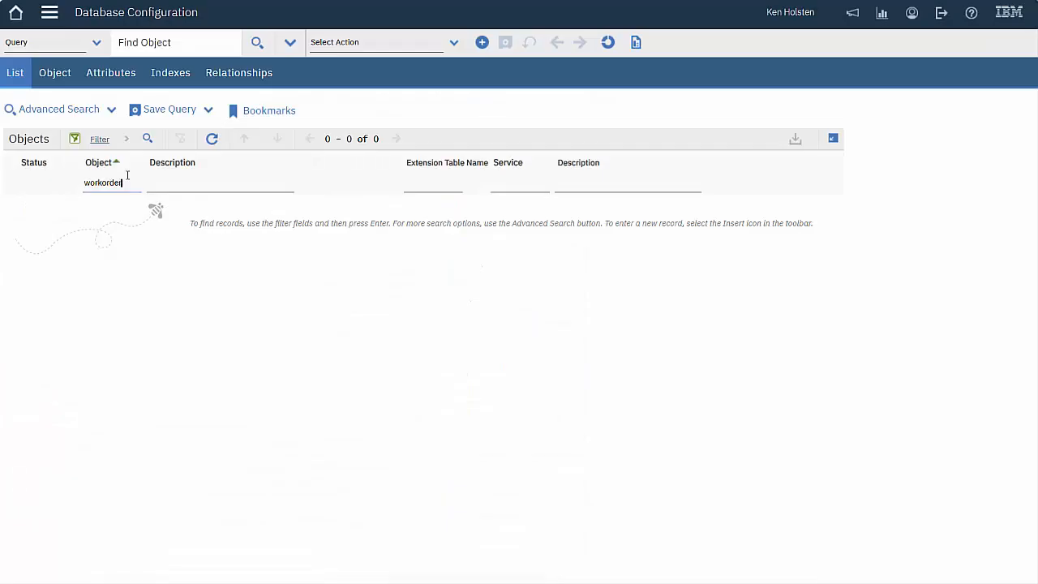
pyautogui.press('Return')
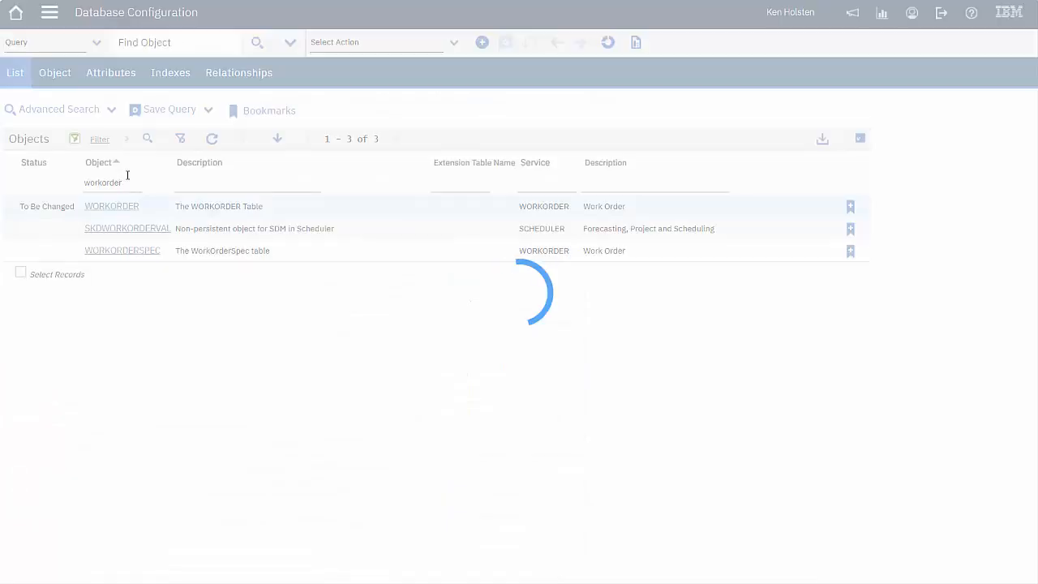
pyautogui.click(119, 210)
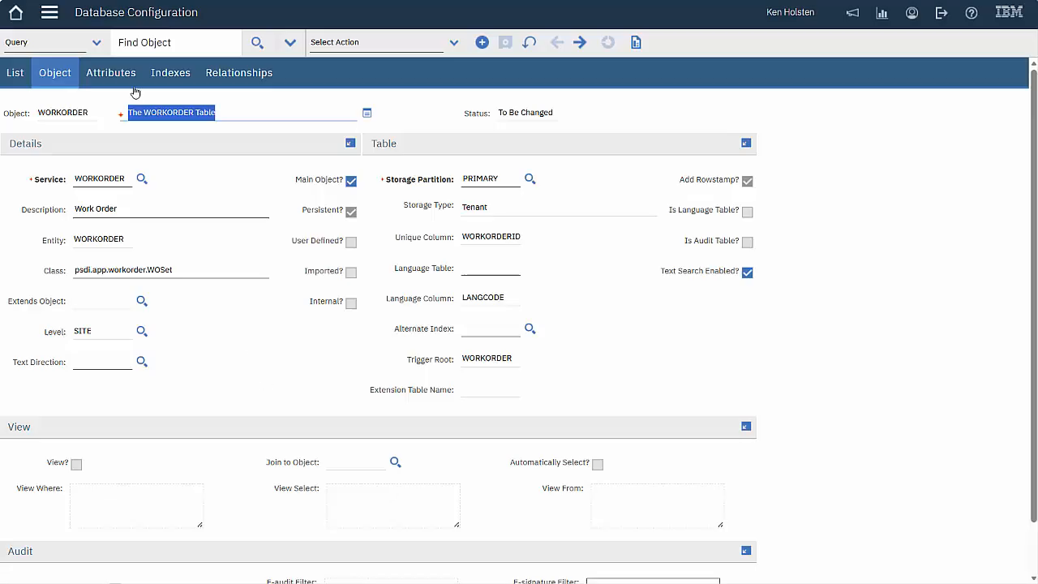
# Filter WORKORDER attributes to GC and expand GC_PRIMARYFOREMAN, showing its GC_FOREMAN domain
pyautogui.click(111, 73)
pyautogui.click(121, 187)
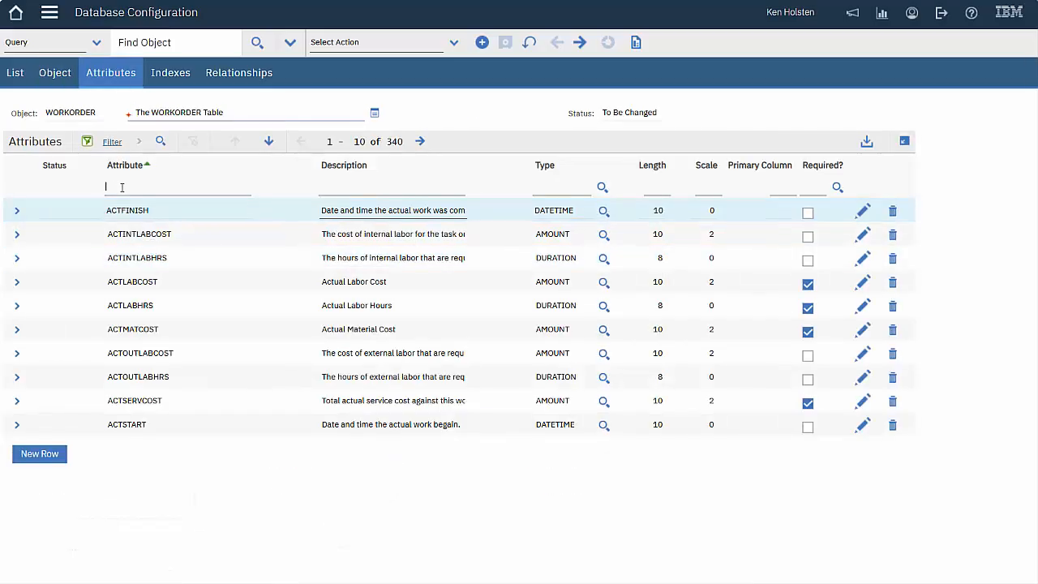
pyautogui.write('G')
pyautogui.write('CS')
pyautogui.press('Return')
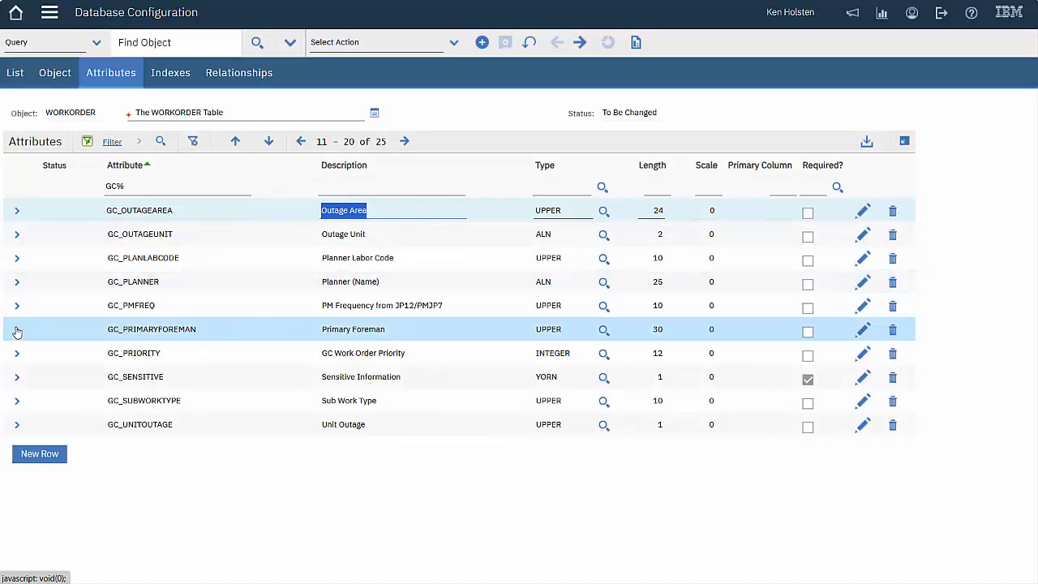
pyautogui.click(18, 330)
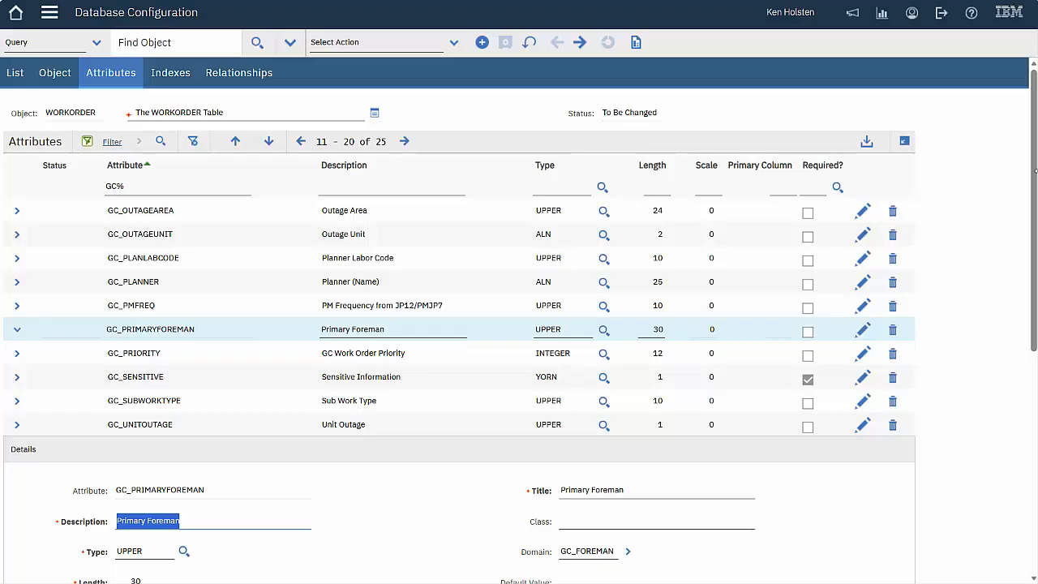
pyautogui.scroll(-5, 1008, 313)
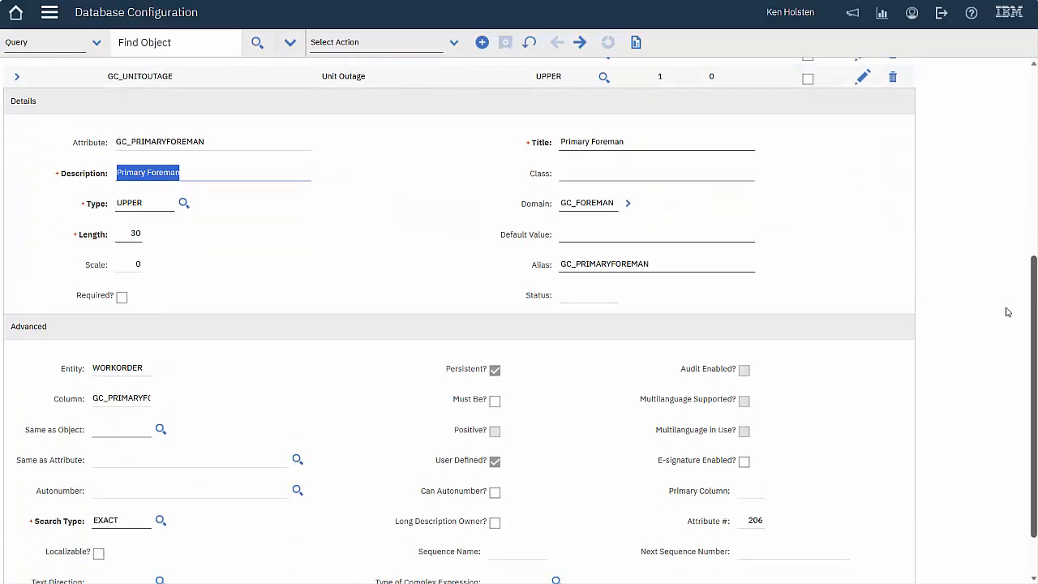
pyautogui.click(976, 240)
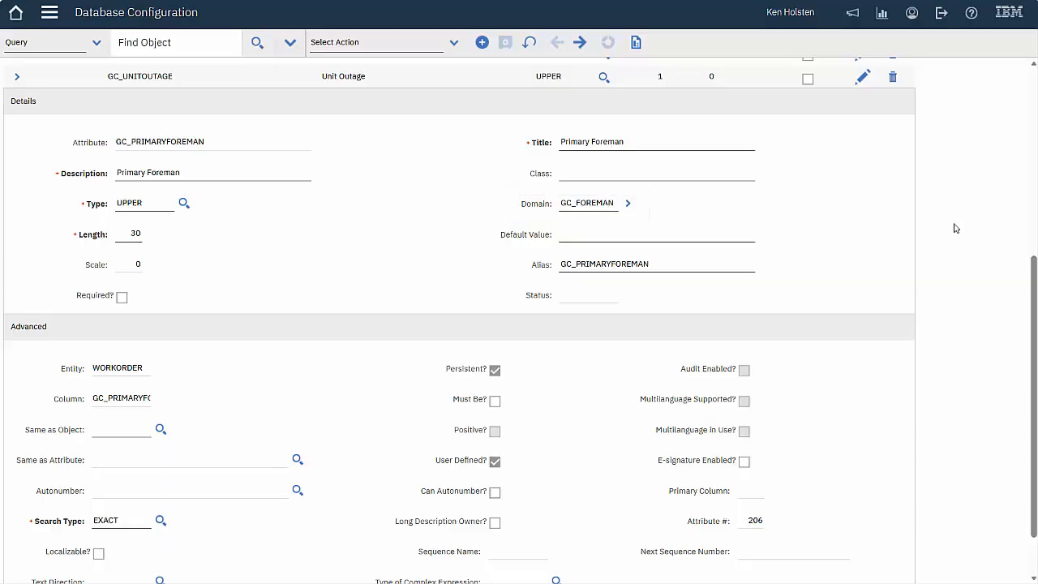
pyautogui.scroll(5, 955, 228)
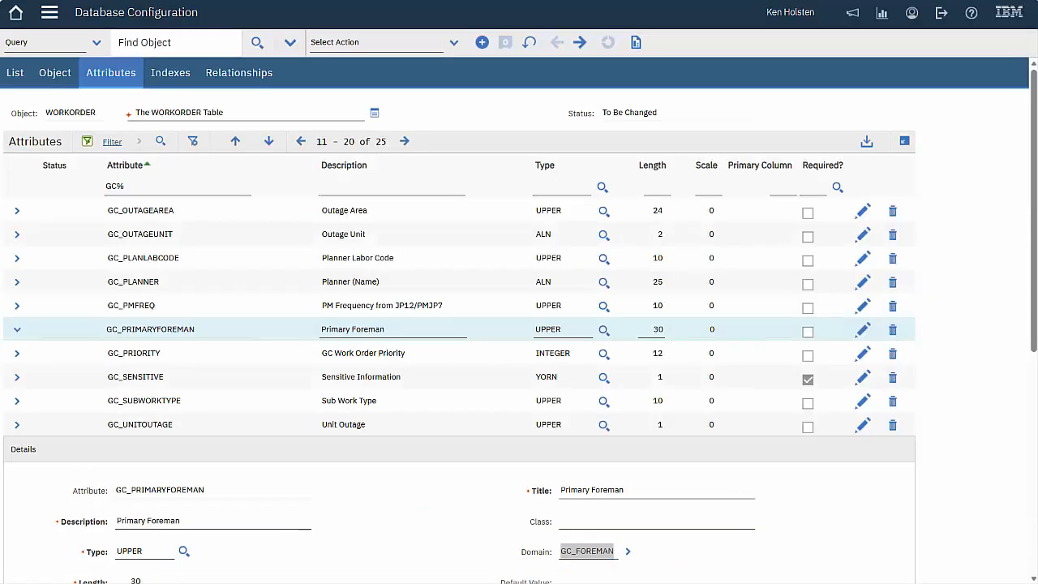
pyautogui.click(49, 13)
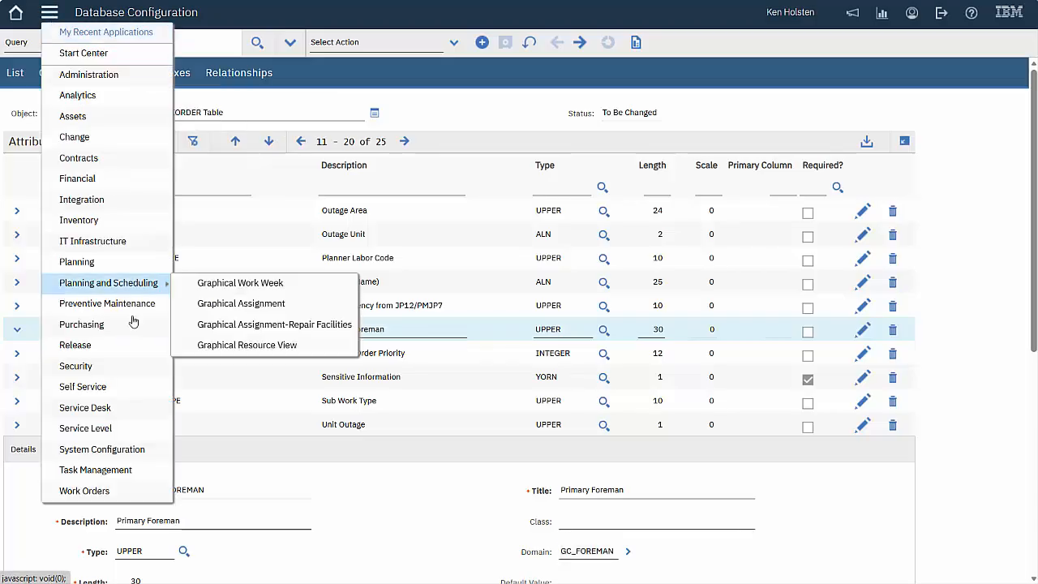
# Open Domains and list the available types under Add New Domain
pyautogui.moveTo(163, 451)
pyautogui.moveTo(248, 452)
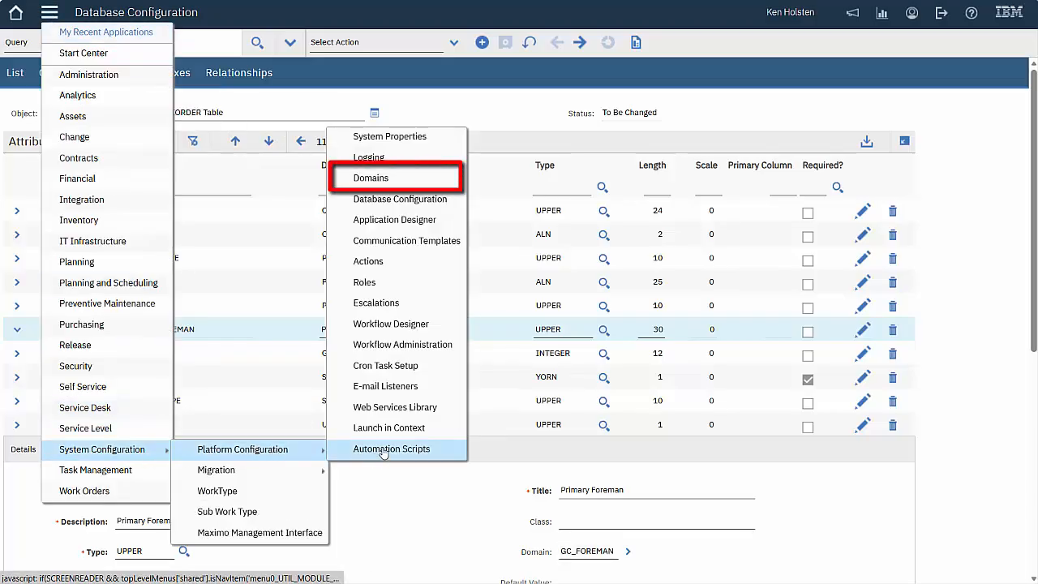
pyautogui.click(371, 178)
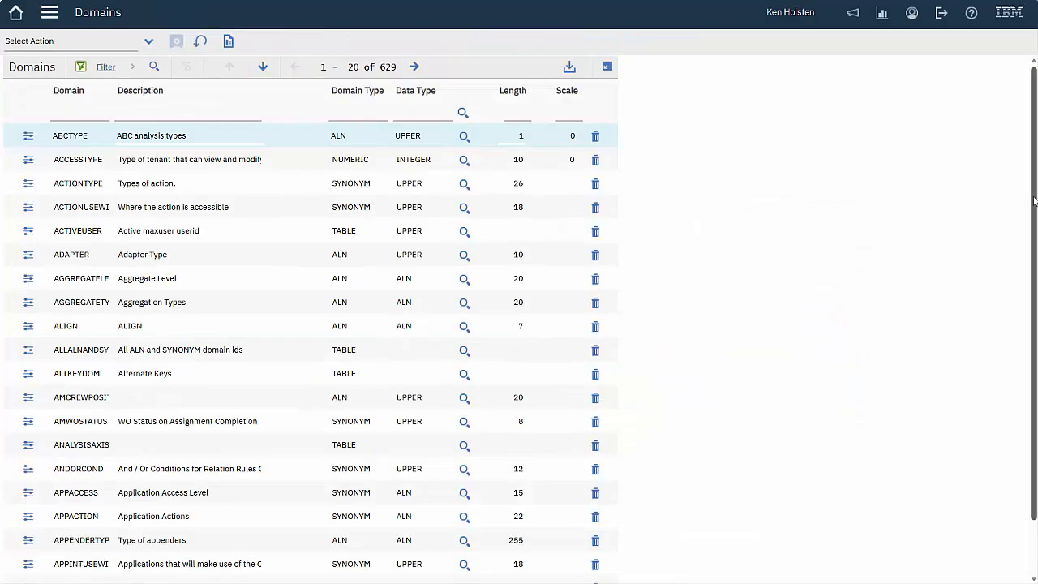
pyautogui.moveTo(1034, 201); pyautogui.dragTo(1034, 260)
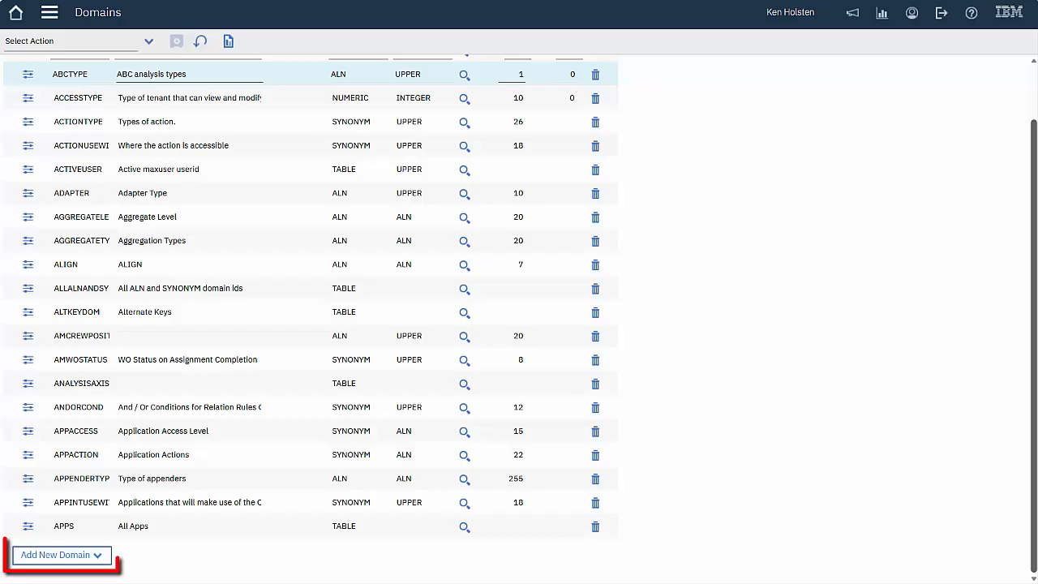
pyautogui.click(94, 559)
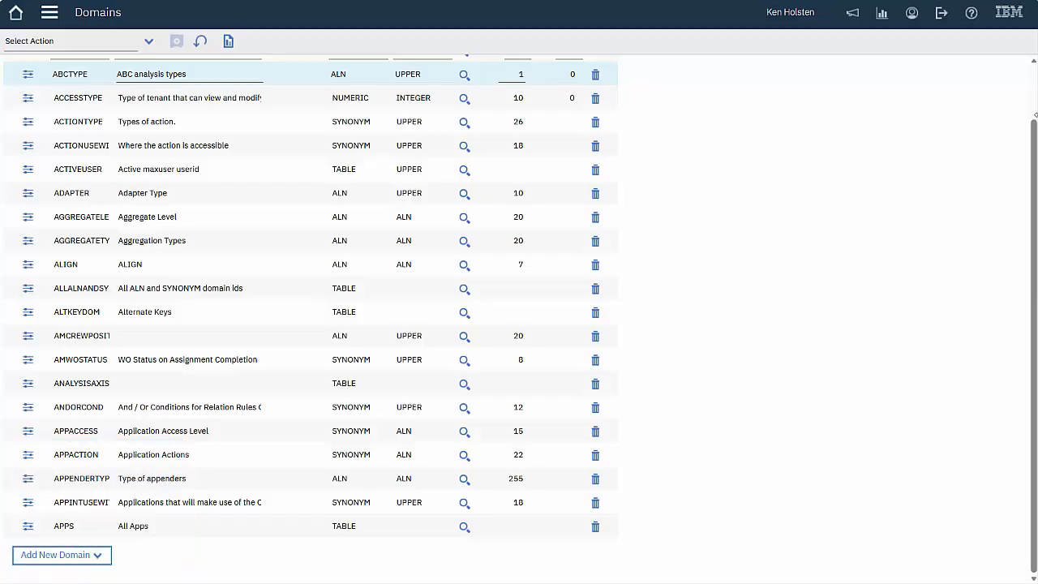
pyautogui.scroll(2, 423, 163)
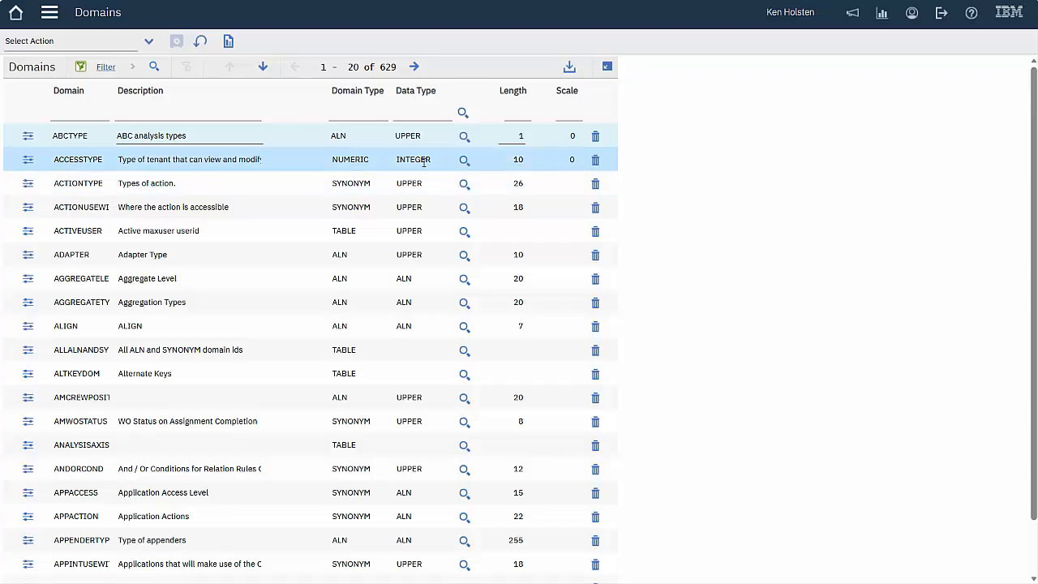
# Filter domains to GC% and review GC_COMPLIANCE's values, closing it unchanged
pyautogui.write('GC%')
pyautogui.press('Return')
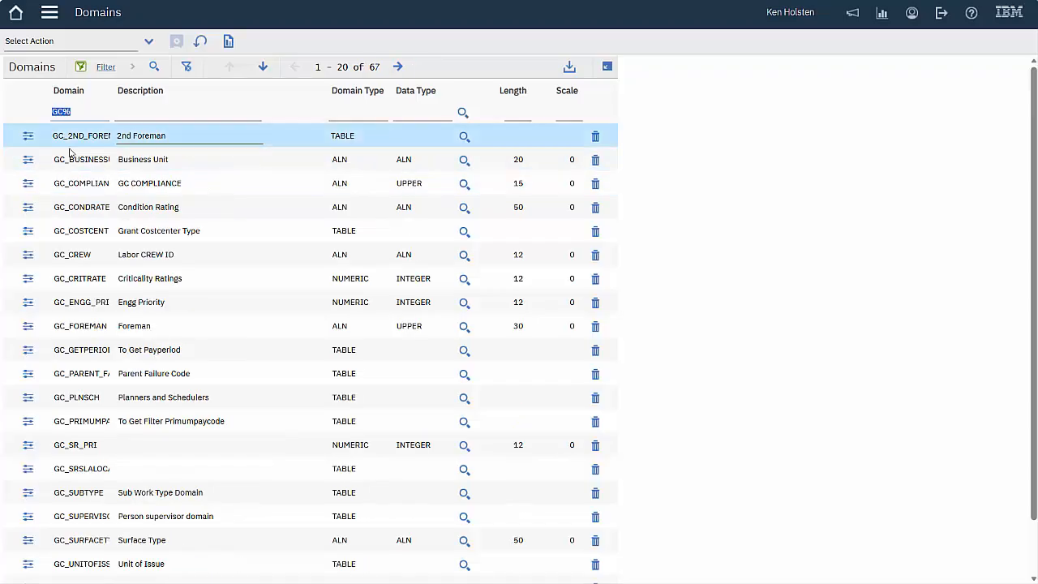
pyautogui.click(29, 184)
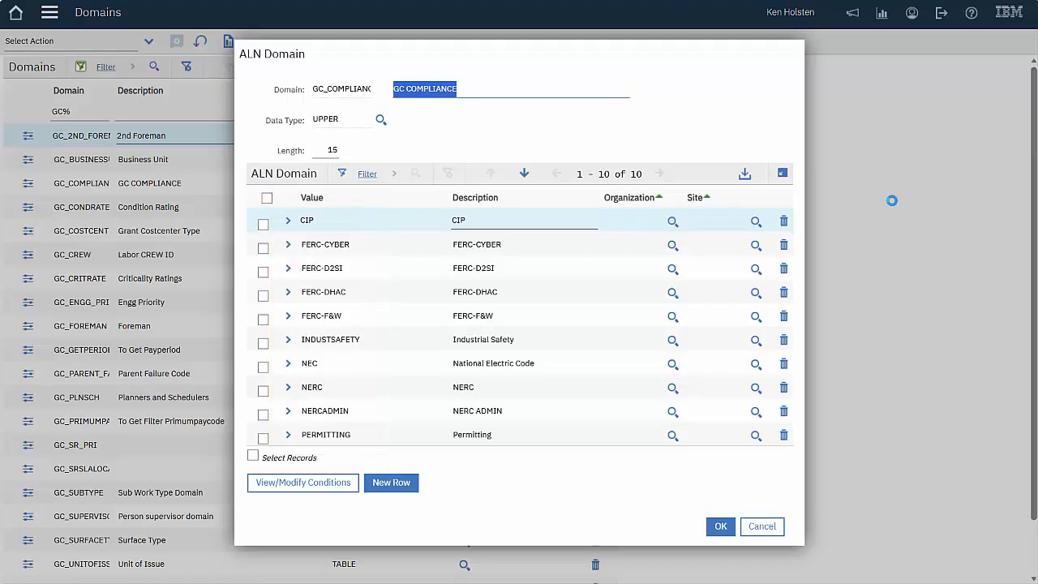
pyautogui.click(763, 526)
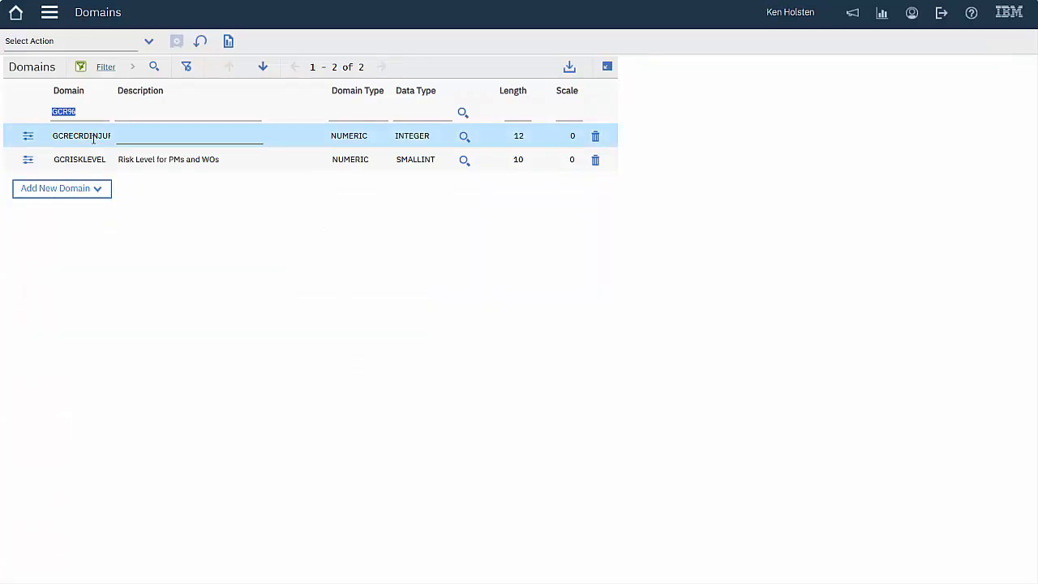
# Review the GCRISKLEVEL numeric domain's values, then widen the domain filter back to GC%
pyautogui.click(28, 160)
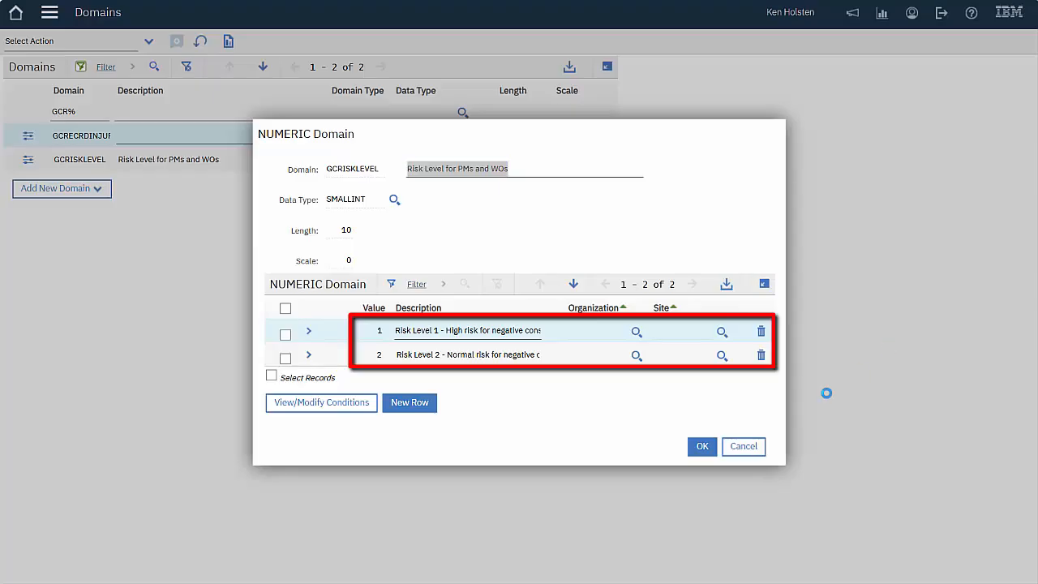
pyautogui.click(743, 446)
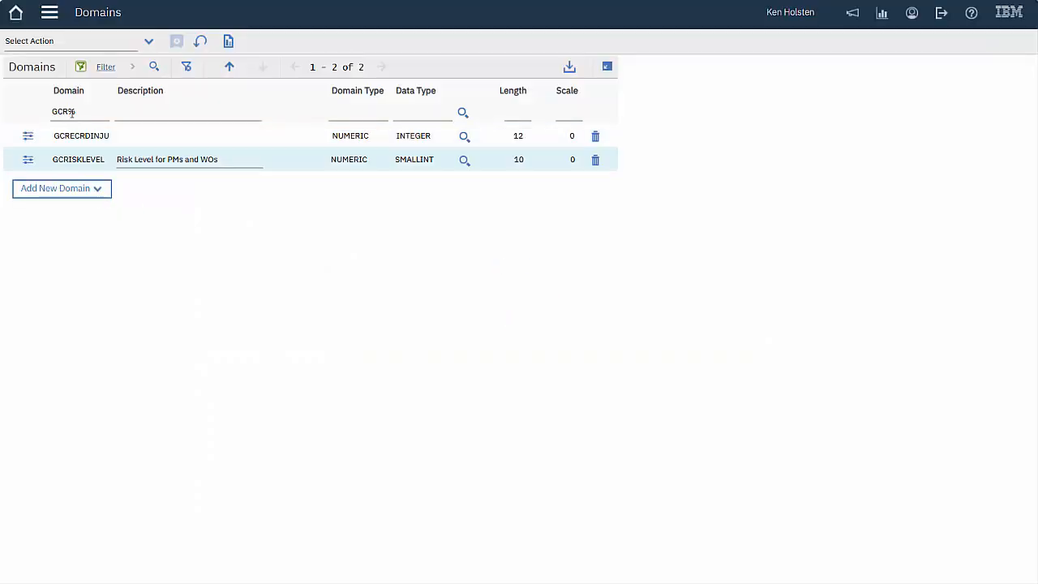
pyautogui.click(73, 113)
pyautogui.click(69, 113)
pyautogui.press('BackSpace')
pyautogui.press('Return')
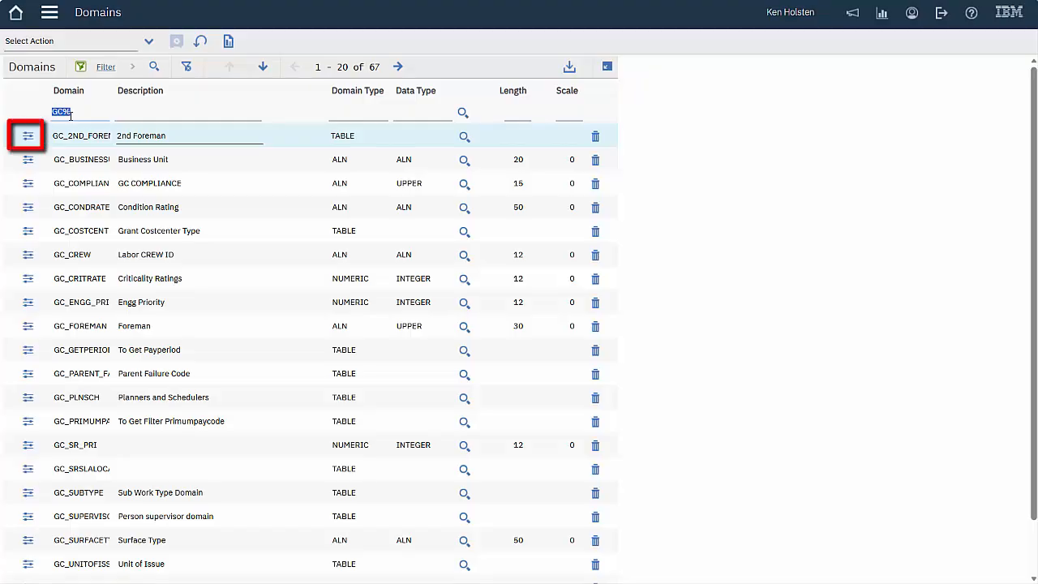
# Read the GC_2ND_FOREMAN domain's PERSON validation and list where clauses, then cancel
pyautogui.click(31, 139)
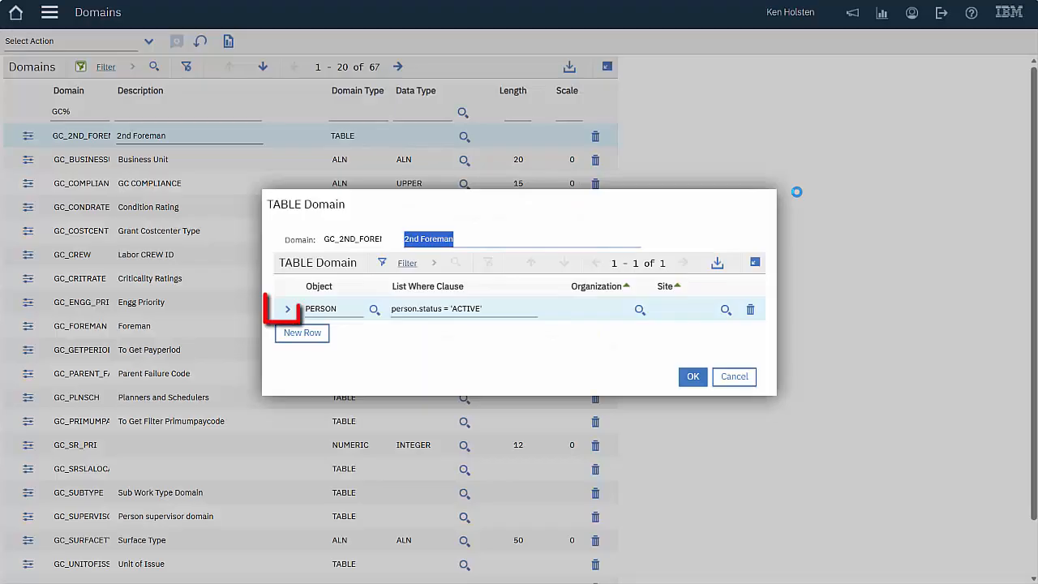
pyautogui.click(287, 309)
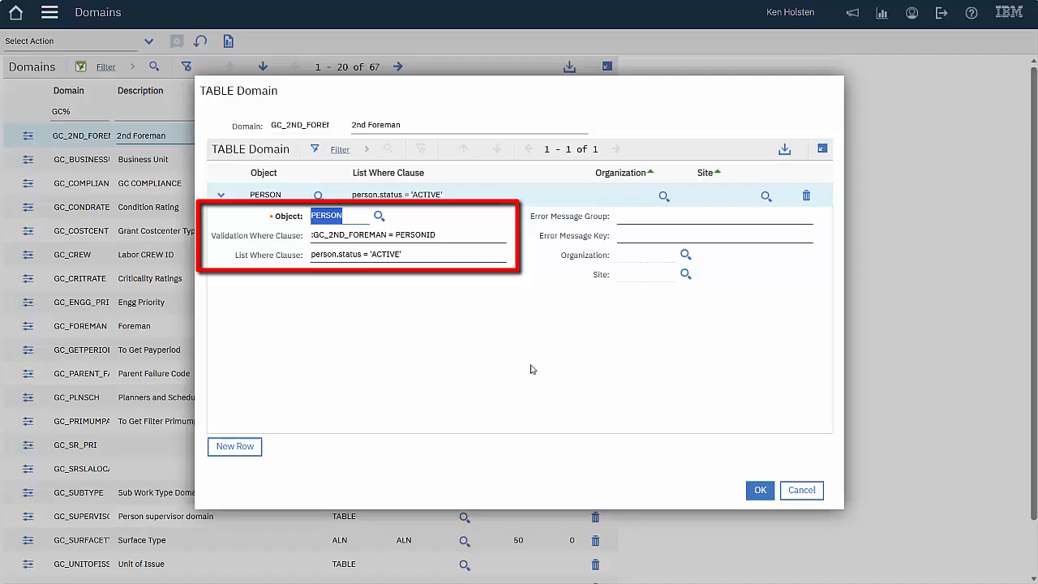
pyautogui.click(810, 492)
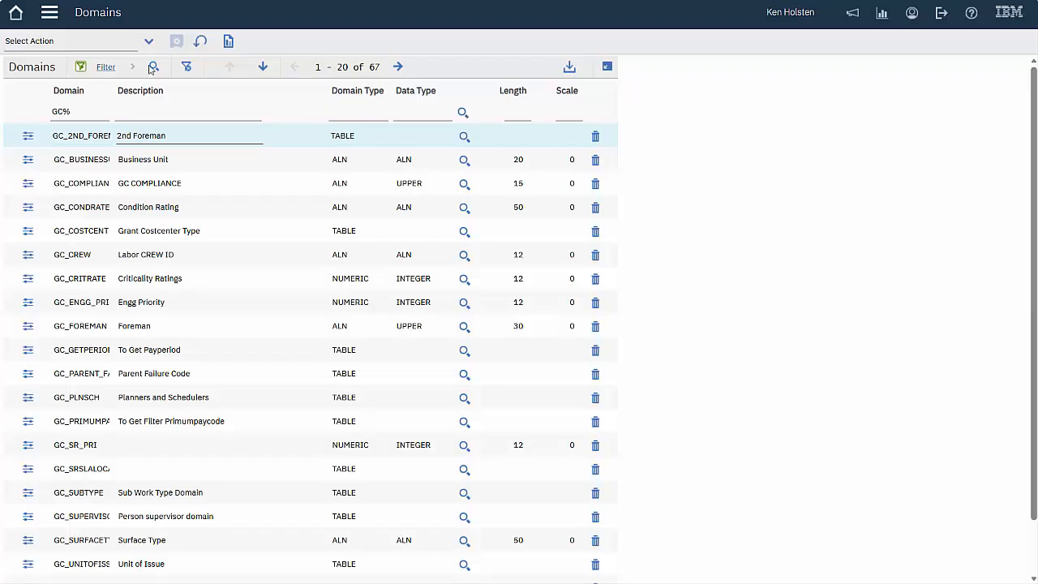
# Replace the GC% domain filter with pmto to list matching domains
pyautogui.click(88, 111)
pyautogui.press('BackSpace')
pyautogui.write('pmto')
pyautogui.press('Return')
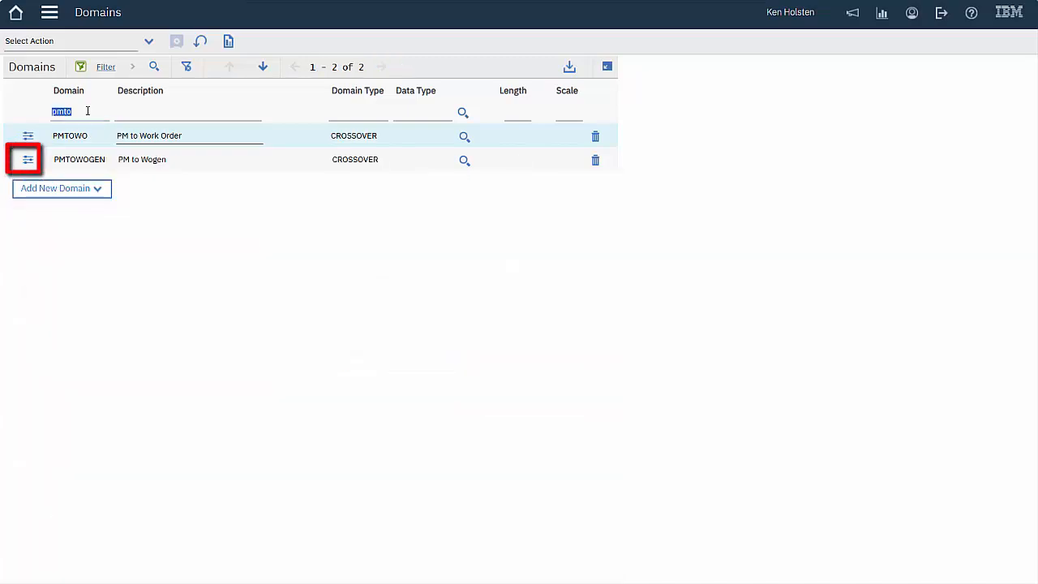
# Page through the PMTOWOGEN crossover domain's PM-to-work-order field mappings
pyautogui.click(28, 161)
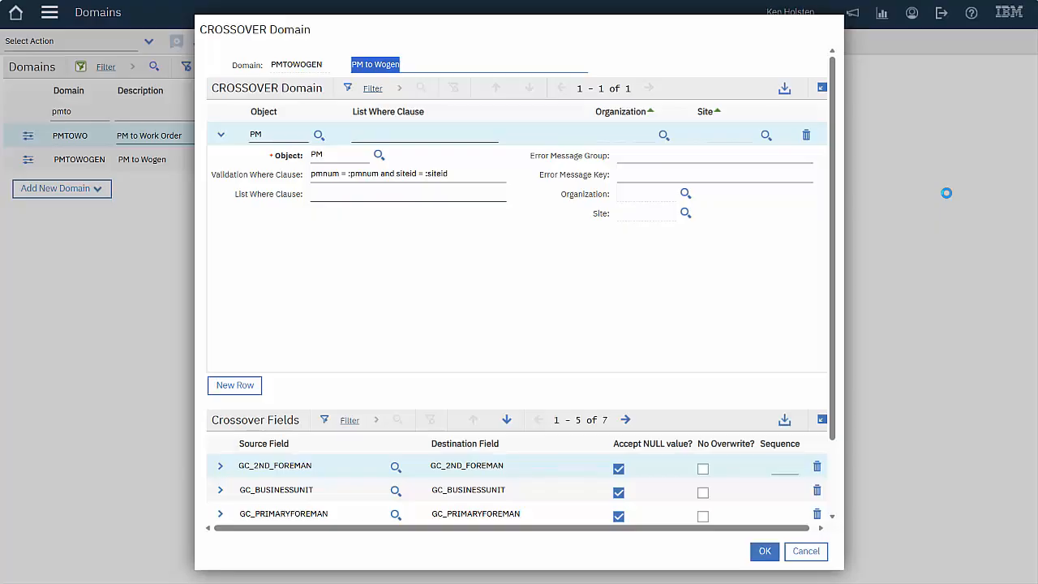
pyautogui.click(832, 207)
pyautogui.moveTo(831, 209); pyautogui.dragTo(836, 325)
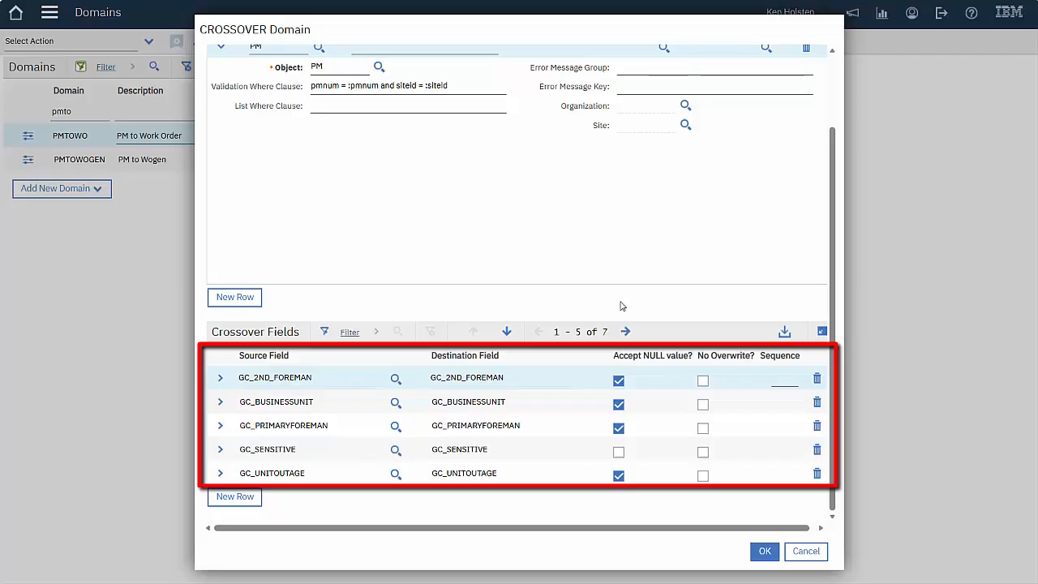
pyautogui.click(625, 331)
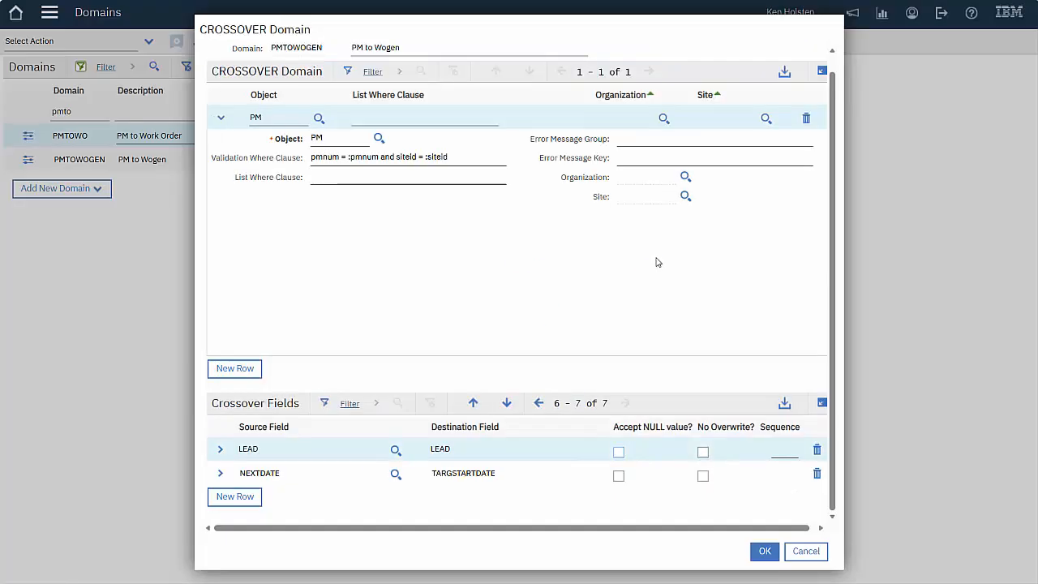
pyautogui.click(539, 403)
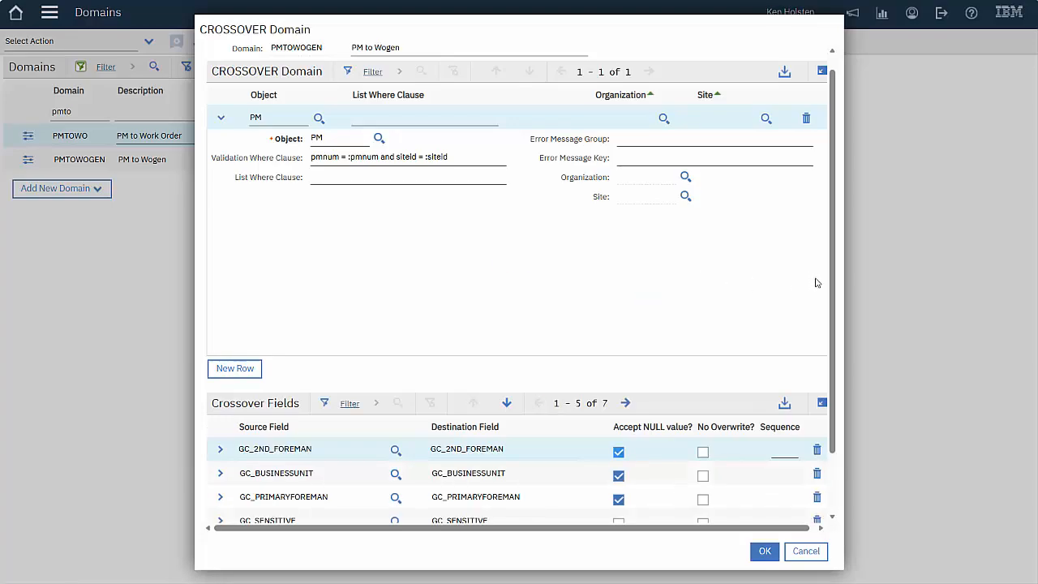
pyautogui.scroll(-2, 832, 285)
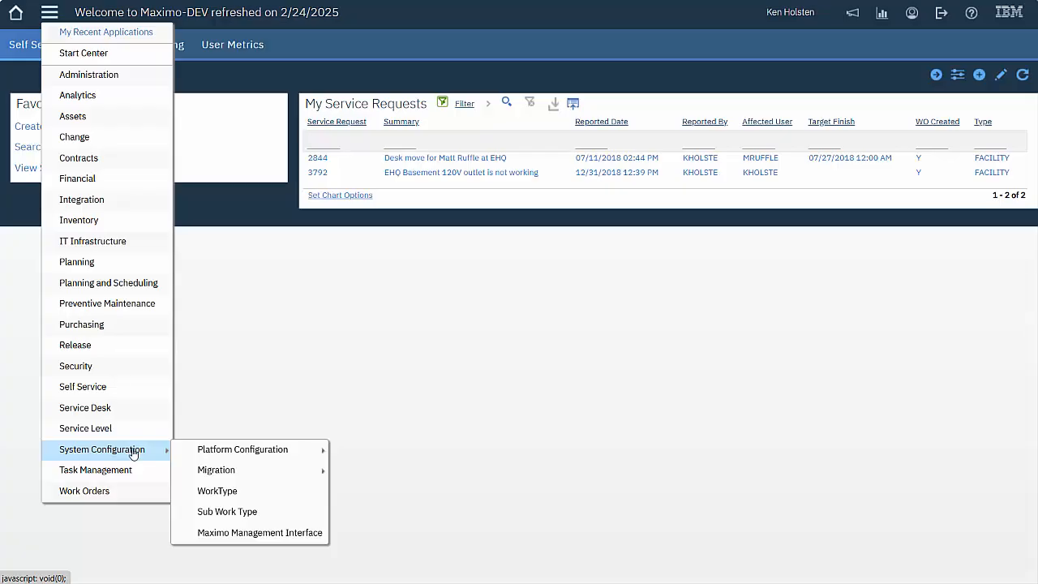
# In Application Designer, search for asset instead of wotrack and load the ASSET application
pyautogui.moveTo(201, 452)
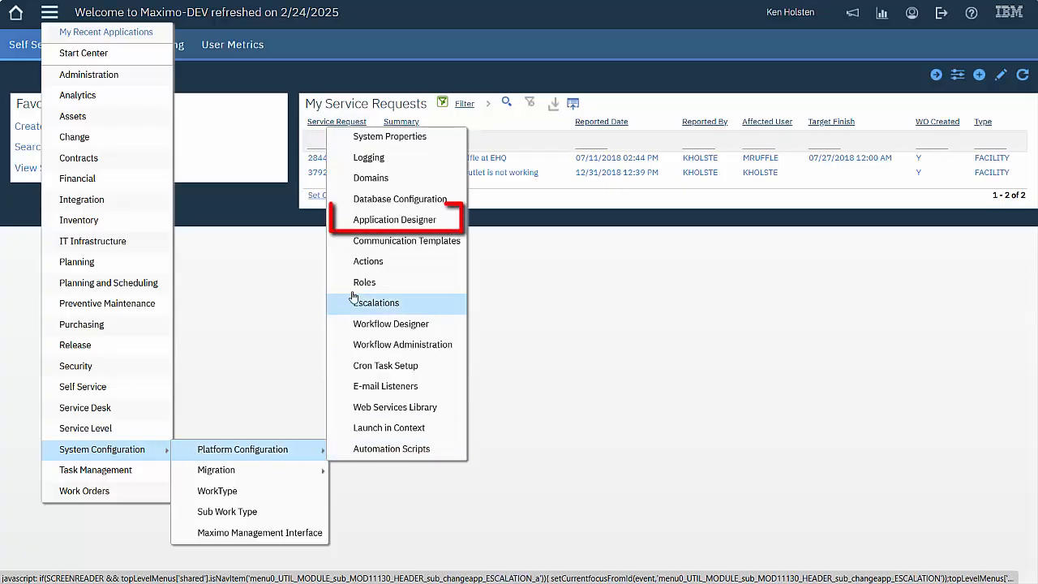
pyautogui.click(375, 221)
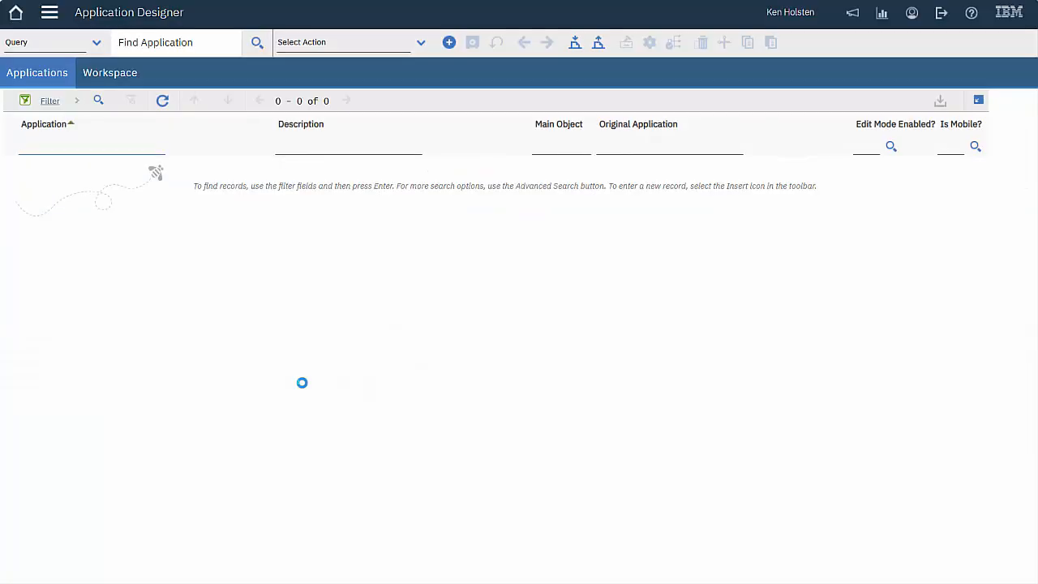
pyautogui.write('wotrack')
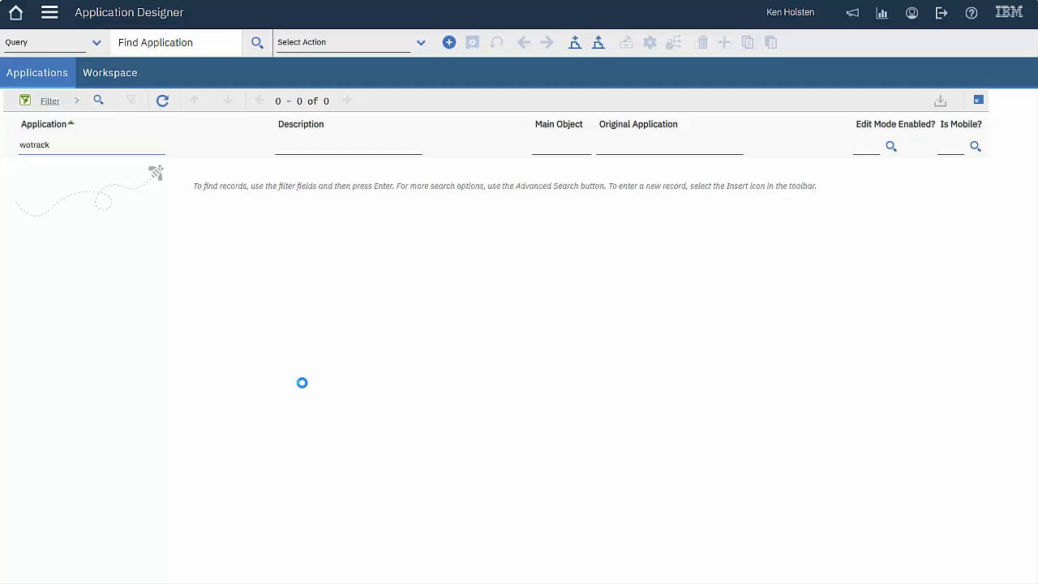
pyautogui.press('Return')
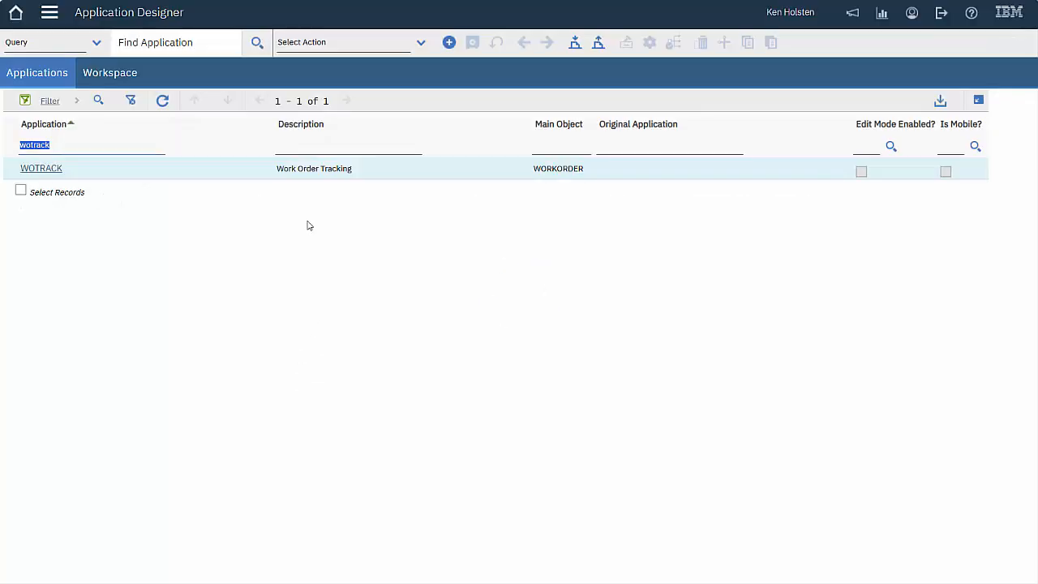
pyautogui.click(297, 145)
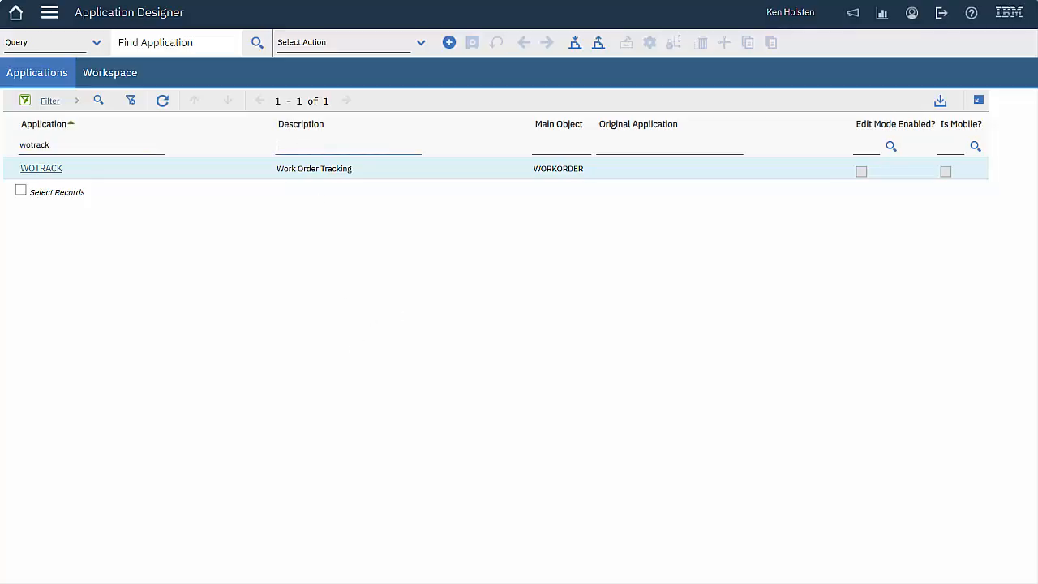
pyautogui.doubleClick(81, 146)
pyautogui.write('asset')
pyautogui.press('Return')
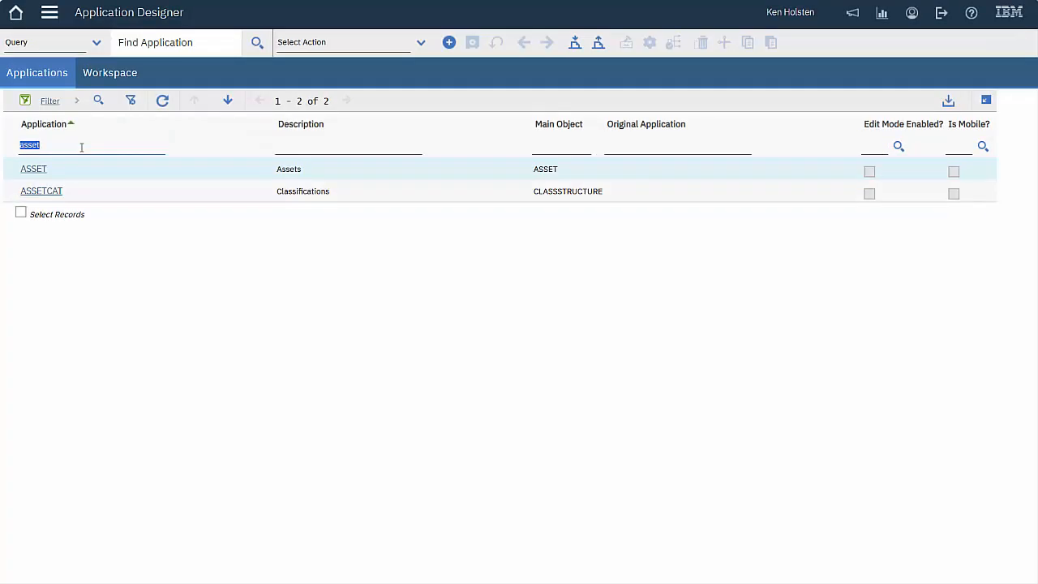
pyautogui.click(38, 171)
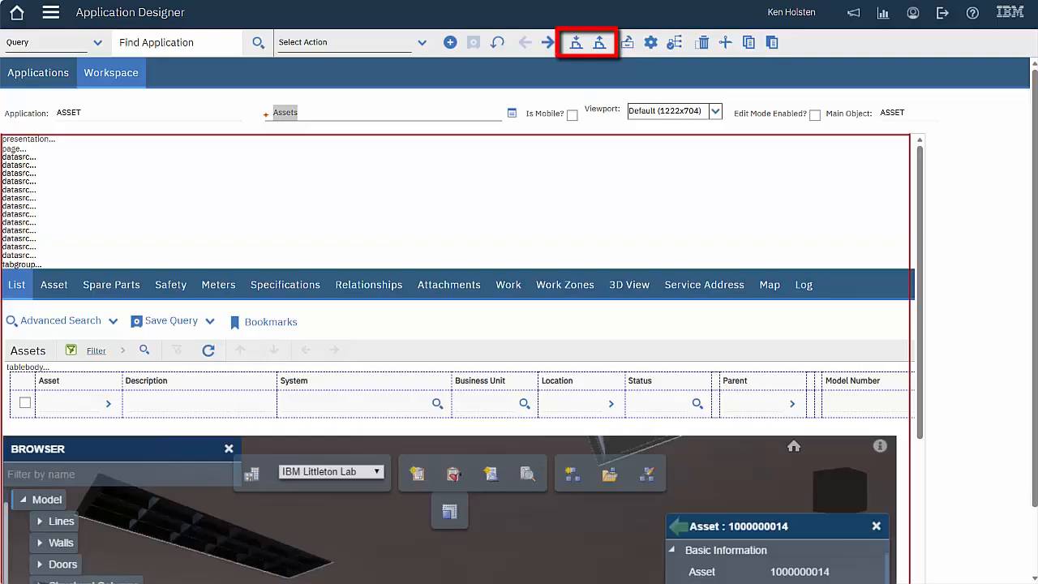
pyautogui.click(628, 44)
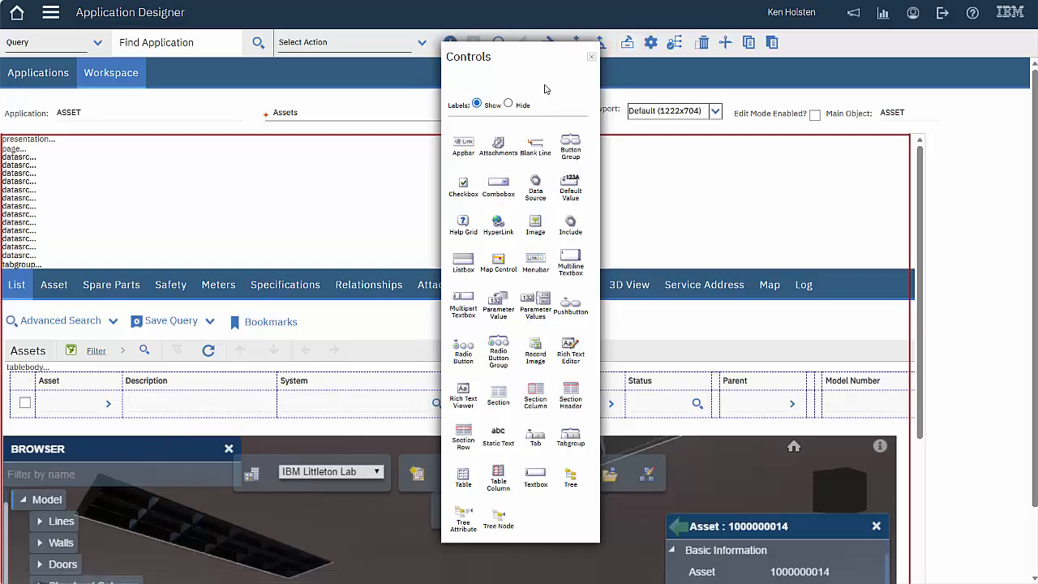
pyautogui.click(593, 61)
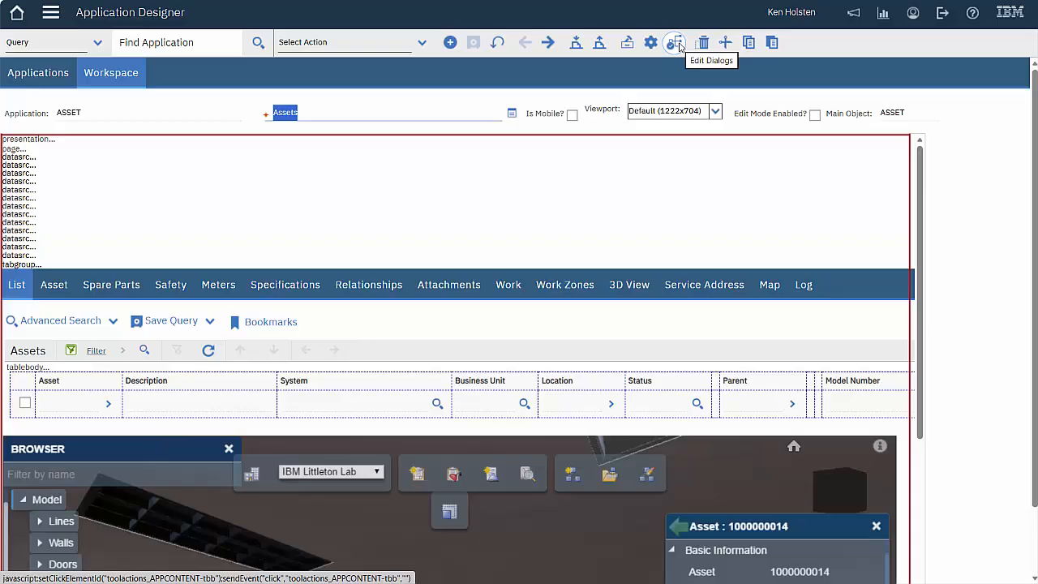
pyautogui.click(678, 45)
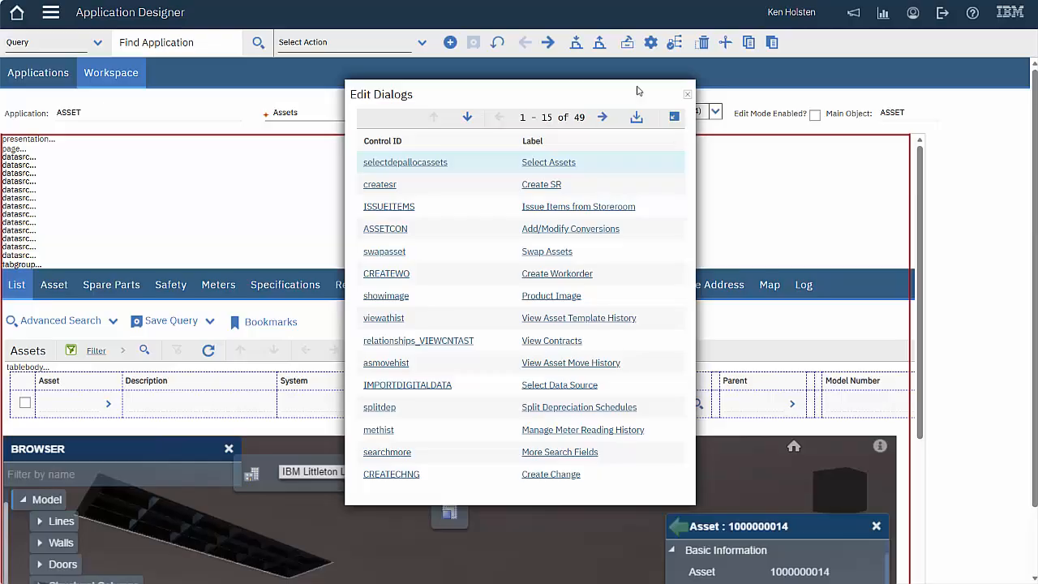
pyautogui.click(686, 94)
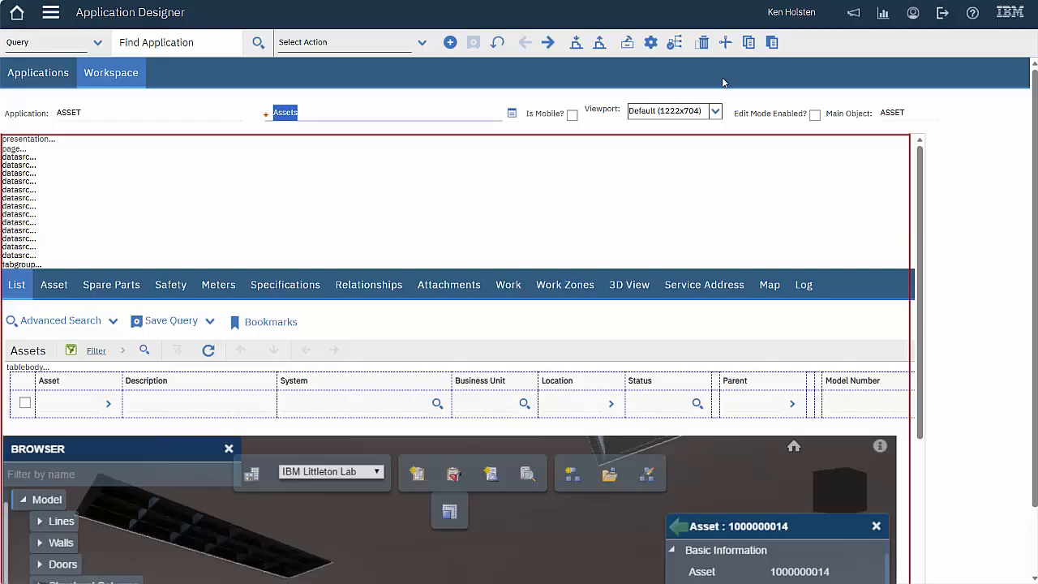
# Toggle on Show All Controls and Show Conditional UI Controls in the ASSET layout
pyautogui.click(423, 44)
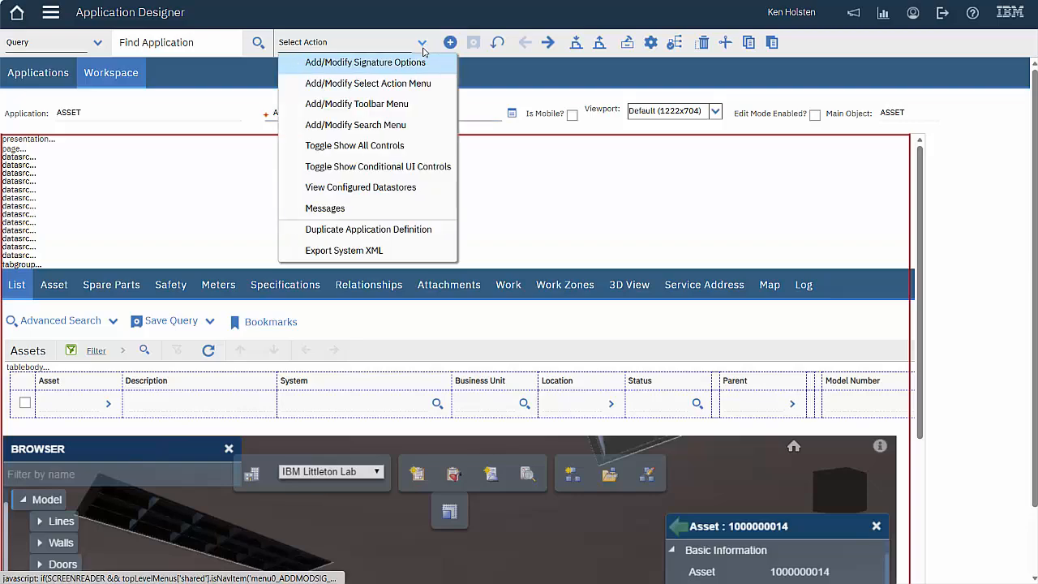
pyautogui.click(399, 146)
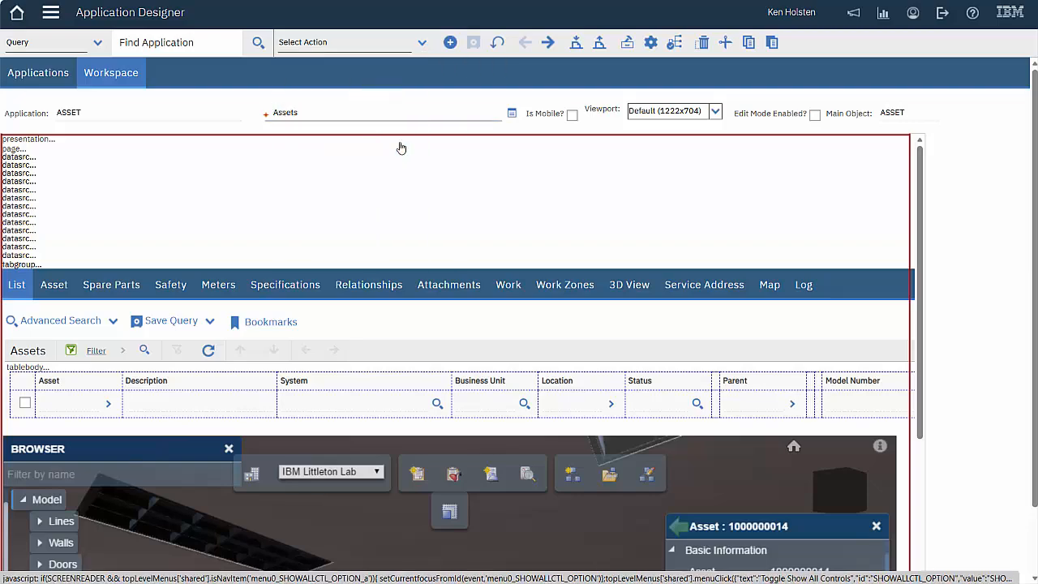
pyautogui.click(422, 45)
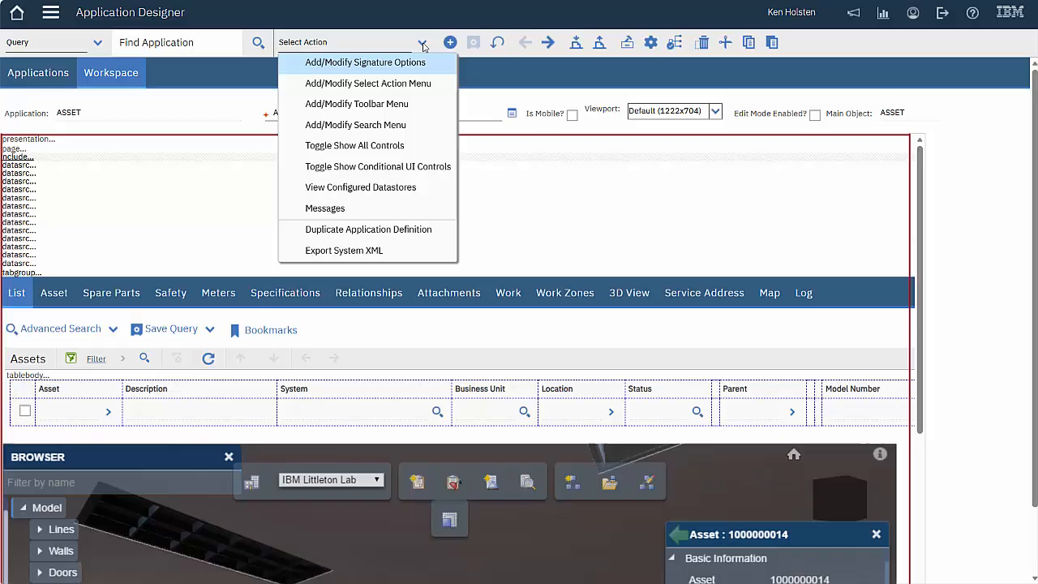
pyautogui.click(394, 168)
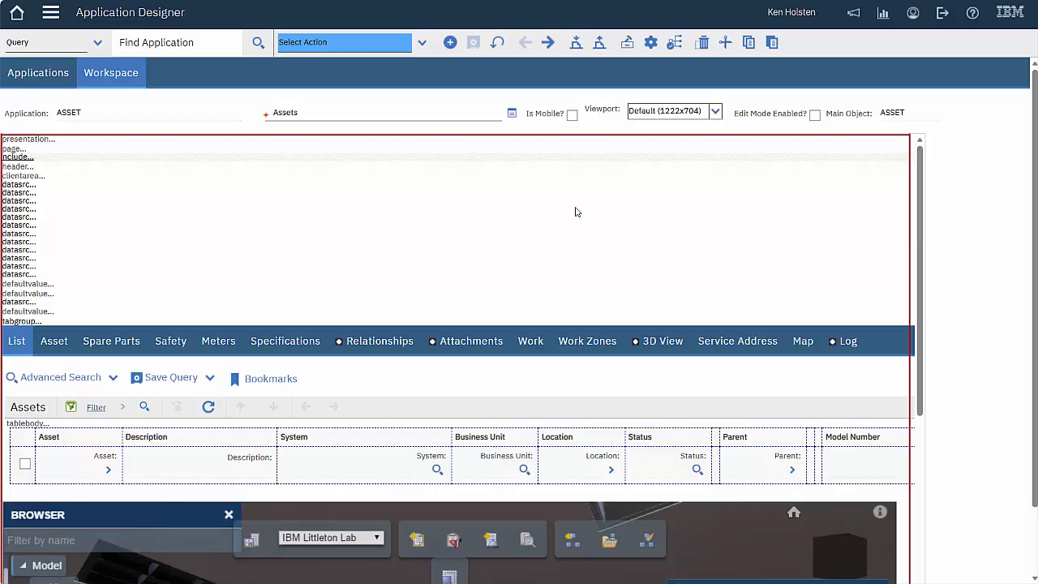
# Select the defaultvalue control and browse the application's Messages list
pyautogui.click(53, 287)
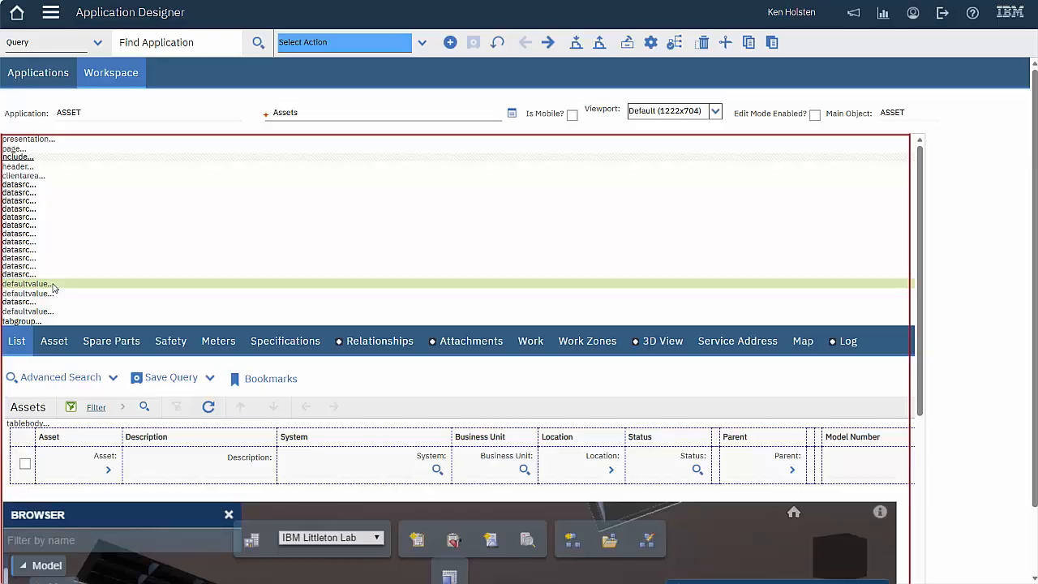
pyautogui.click(421, 44)
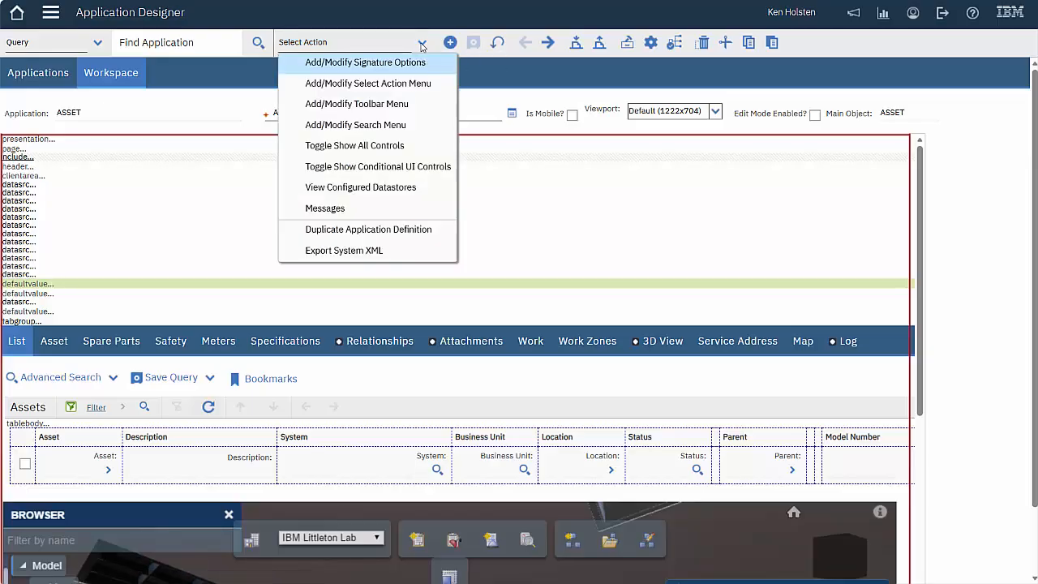
pyautogui.click(394, 213)
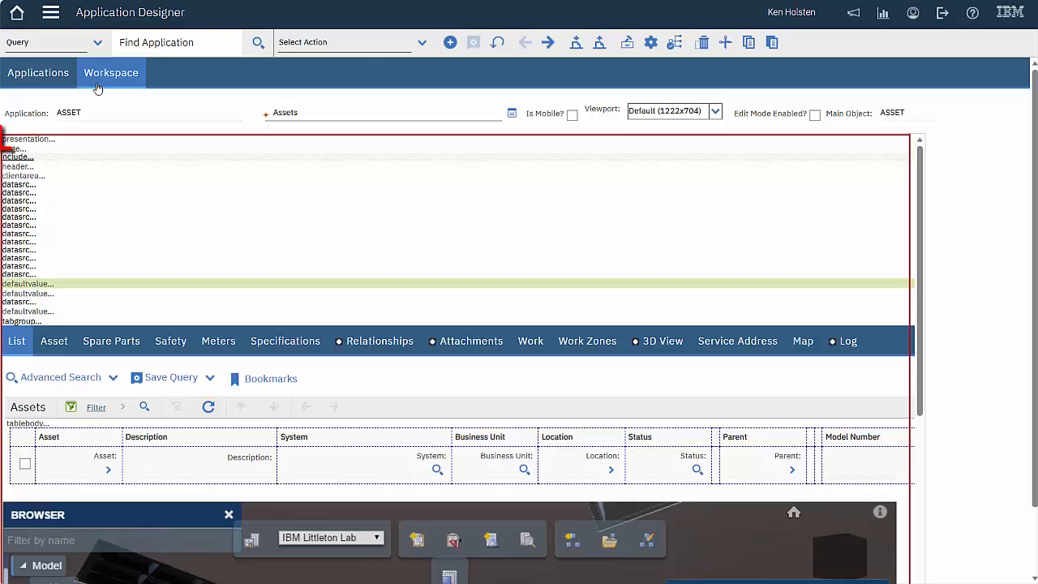
# Check the ASSET presentation's Where Clause excluding REMOVED locations, then close its properties unchanged
pyautogui.click(39, 141)
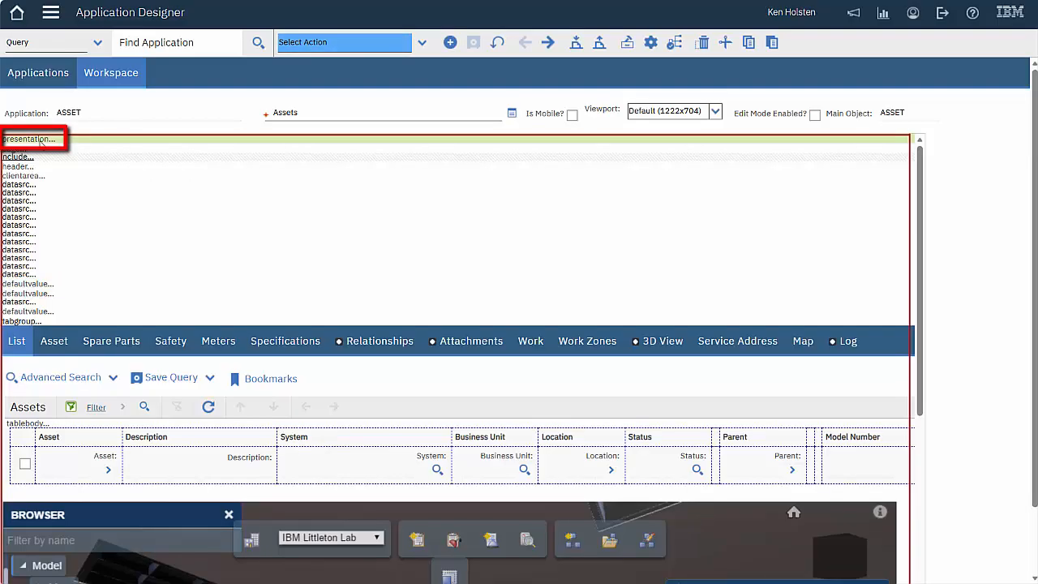
pyautogui.click(651, 43)
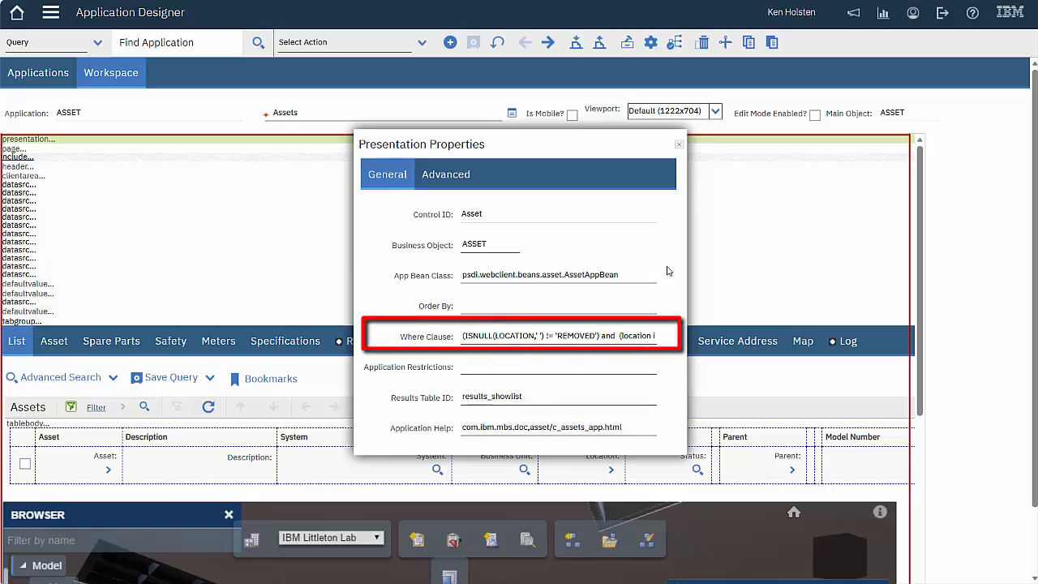
pyautogui.tripleClick(576, 337)
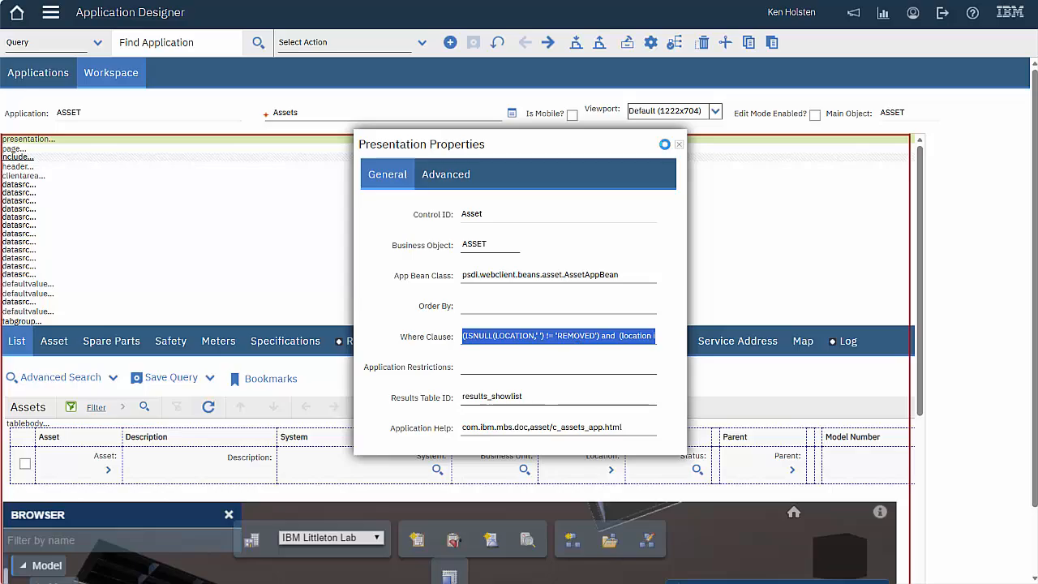
pyautogui.click(678, 144)
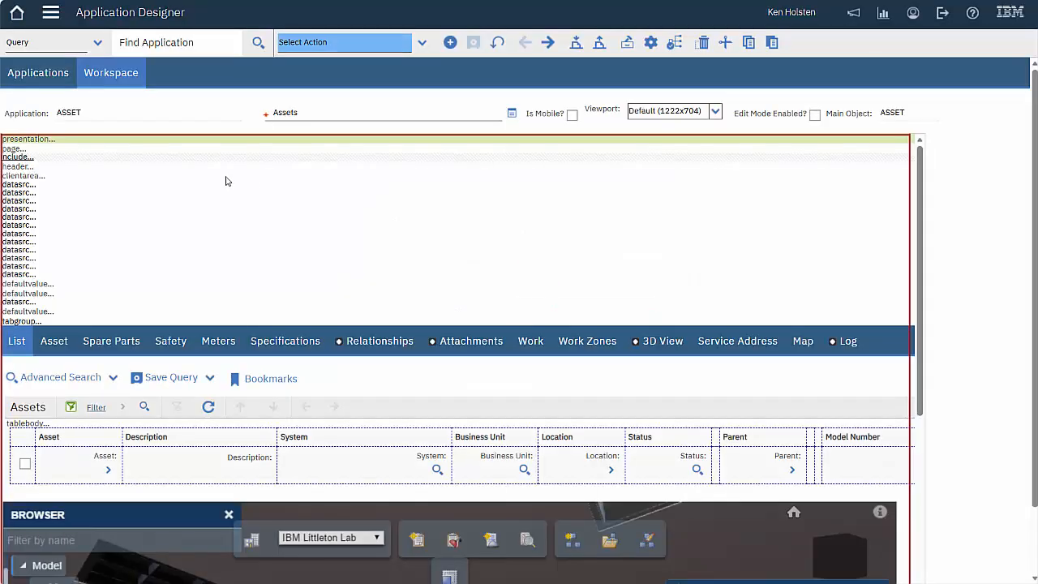
pyautogui.click(31, 187)
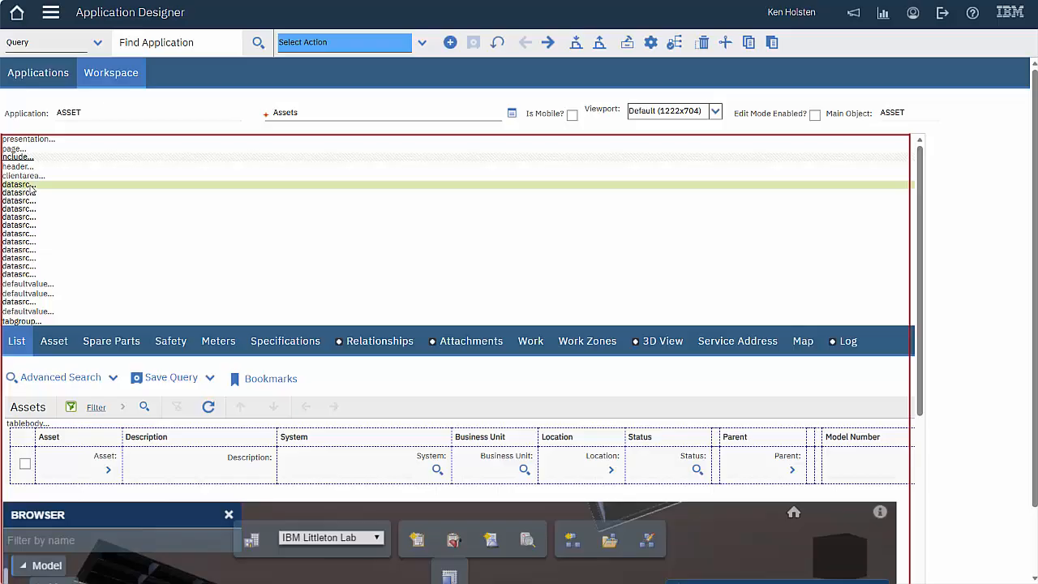
pyautogui.rightClick(31, 186)
pyautogui.click(62, 204)
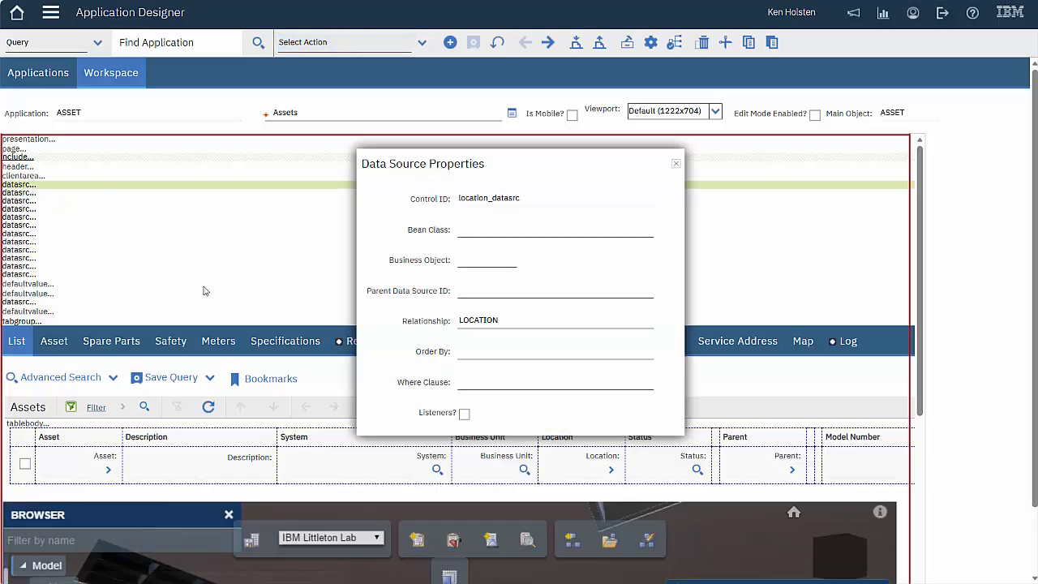
pyautogui.click(676, 163)
pyautogui.rightClick(28, 194)
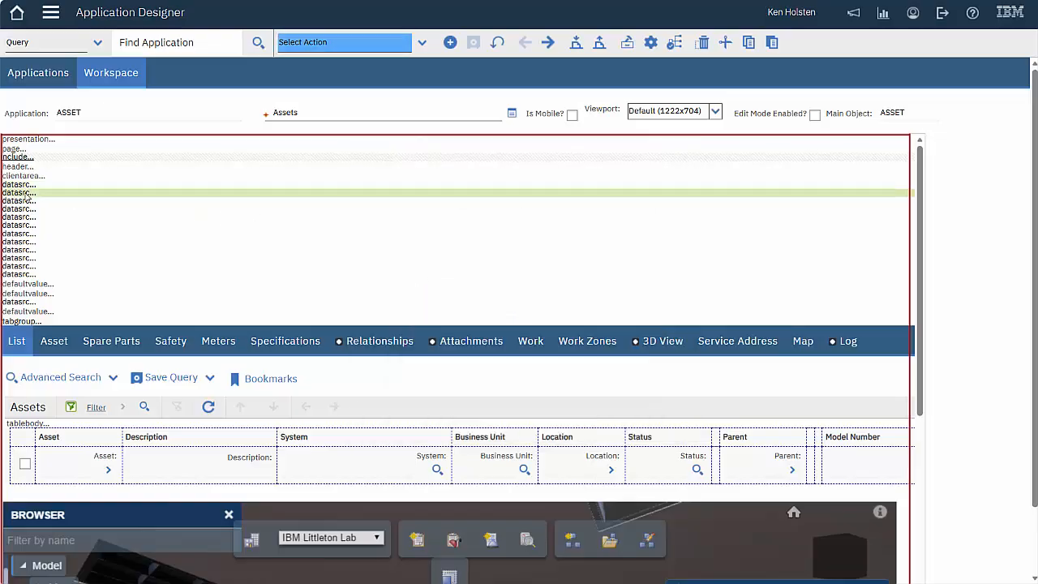
pyautogui.click(61, 217)
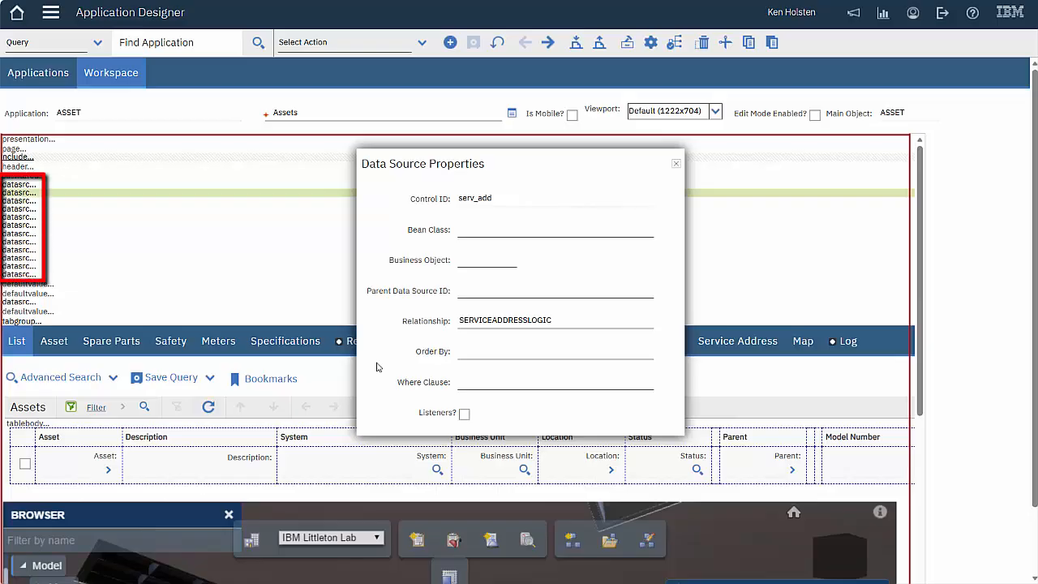
pyautogui.click(678, 166)
pyautogui.scroll(-3, 913, 256)
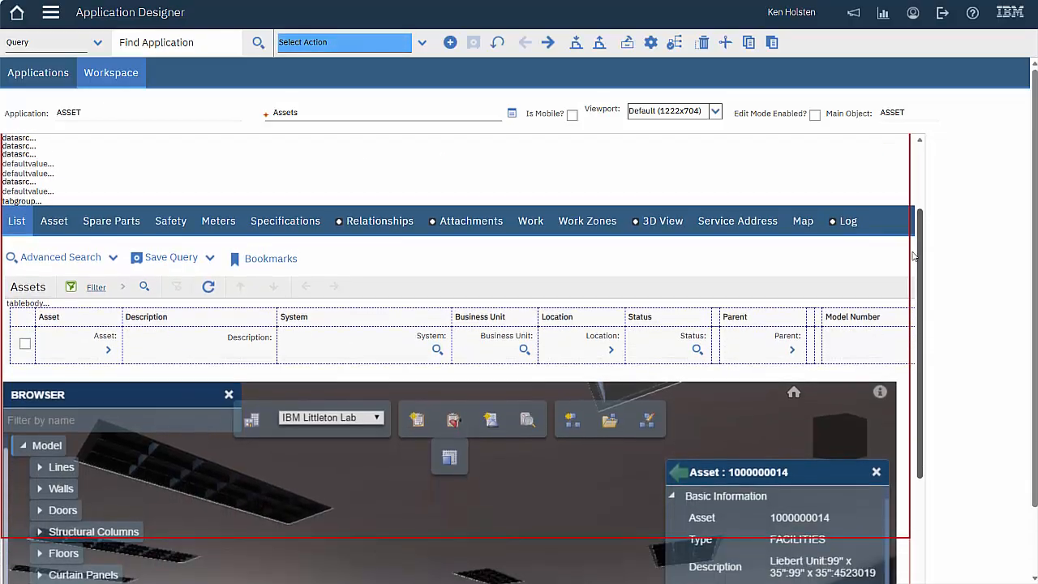
pyautogui.scroll(-2, 913, 256)
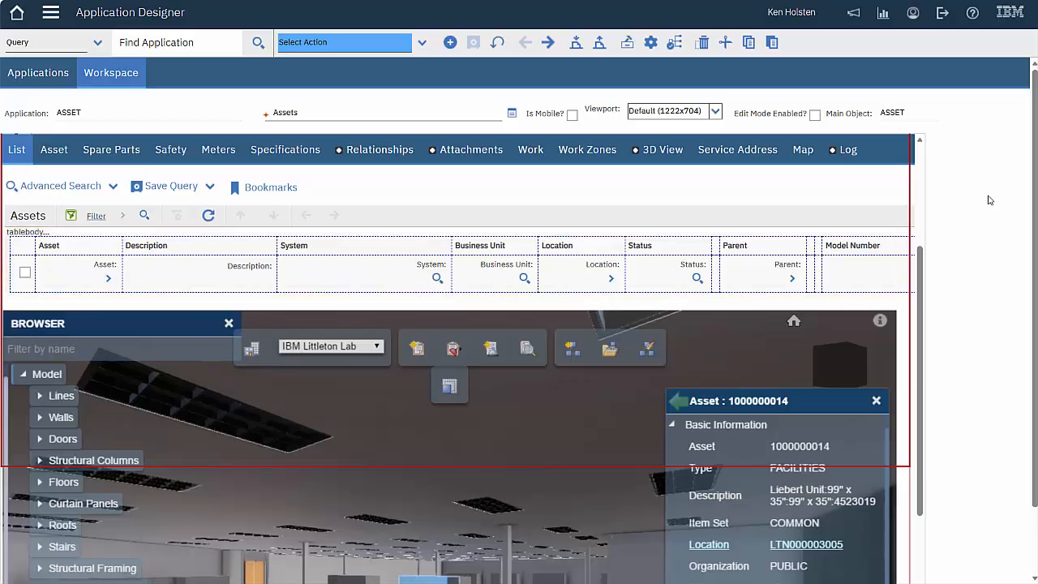
# Drag a Table Column from the Controls palette into the Assets table after Model Number
pyautogui.click(629, 45)
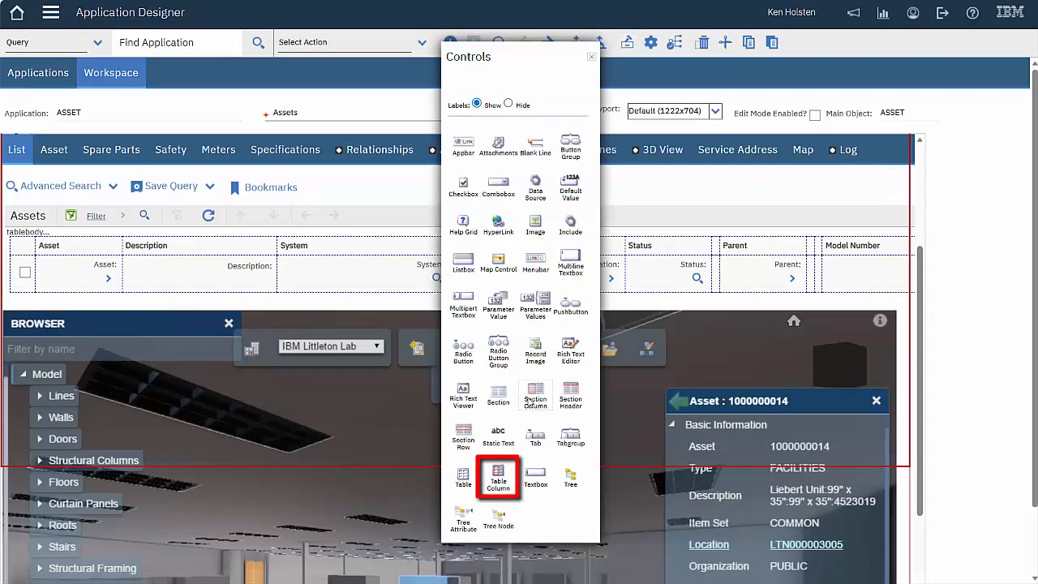
pyautogui.moveTo(498, 479)
pyautogui.mouseDown()
pyautogui.moveTo(552, 422)
pyautogui.moveTo(829, 277)
pyautogui.mouseUp()
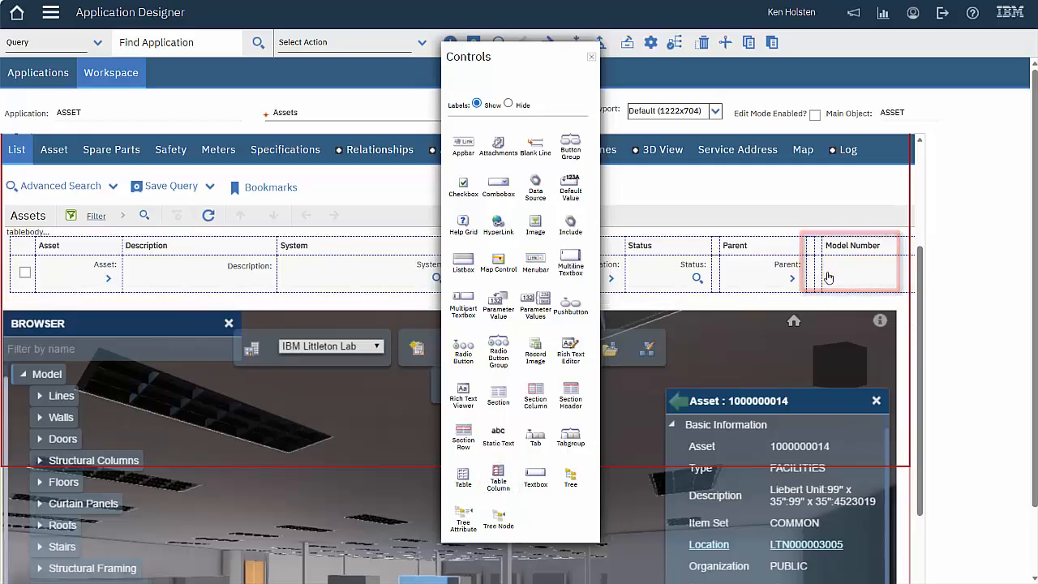
pyautogui.click(593, 57)
pyautogui.scroll(-1, 1036, 261)
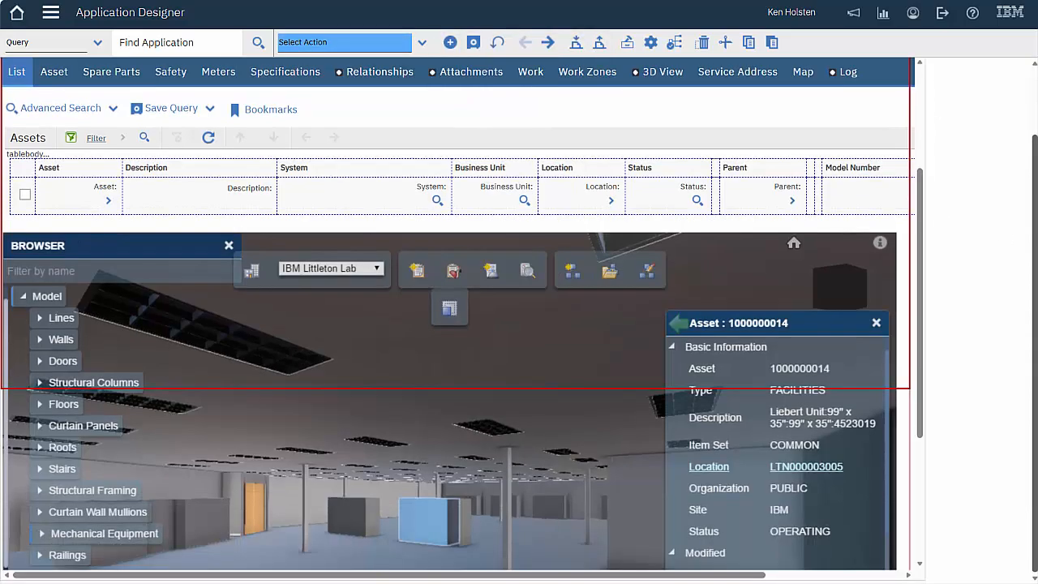
pyautogui.moveTo(754, 578); pyautogui.dragTo(891, 577)
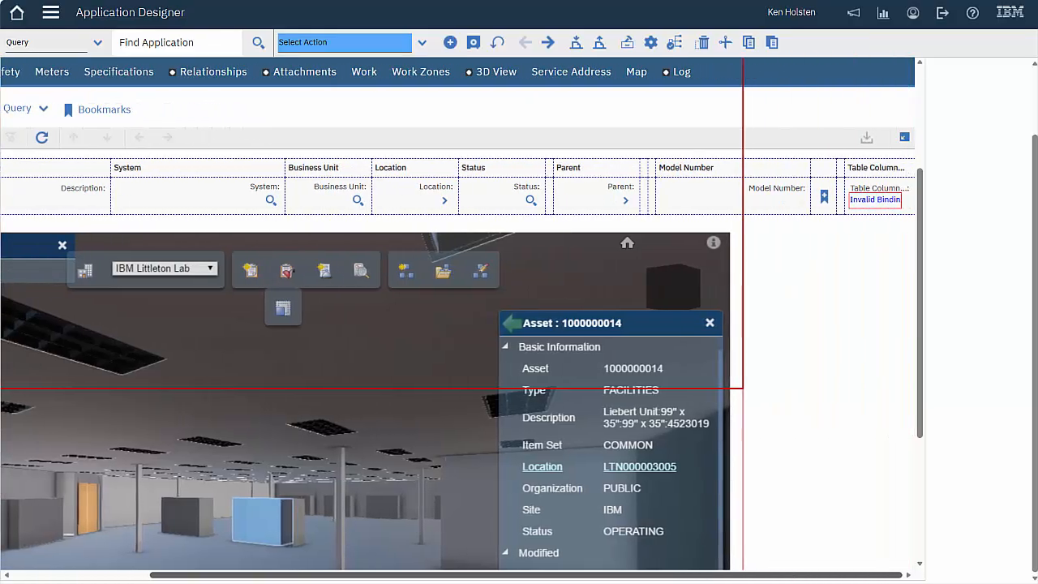
# In the new column's properties, pick ASSET attribute CALNUM, giving it the Calendar heading
pyautogui.click(876, 171)
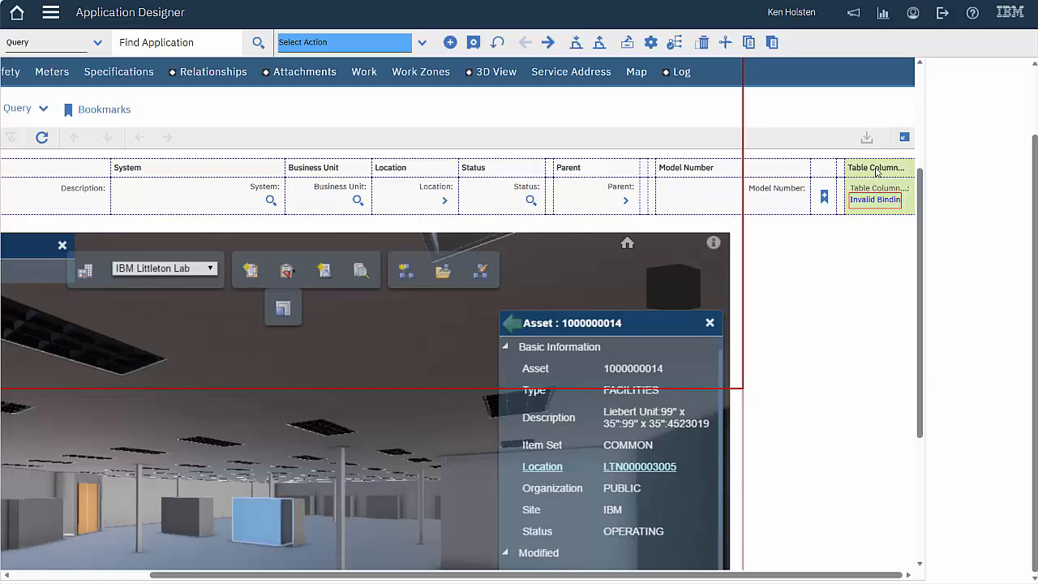
pyautogui.rightClick(876, 172)
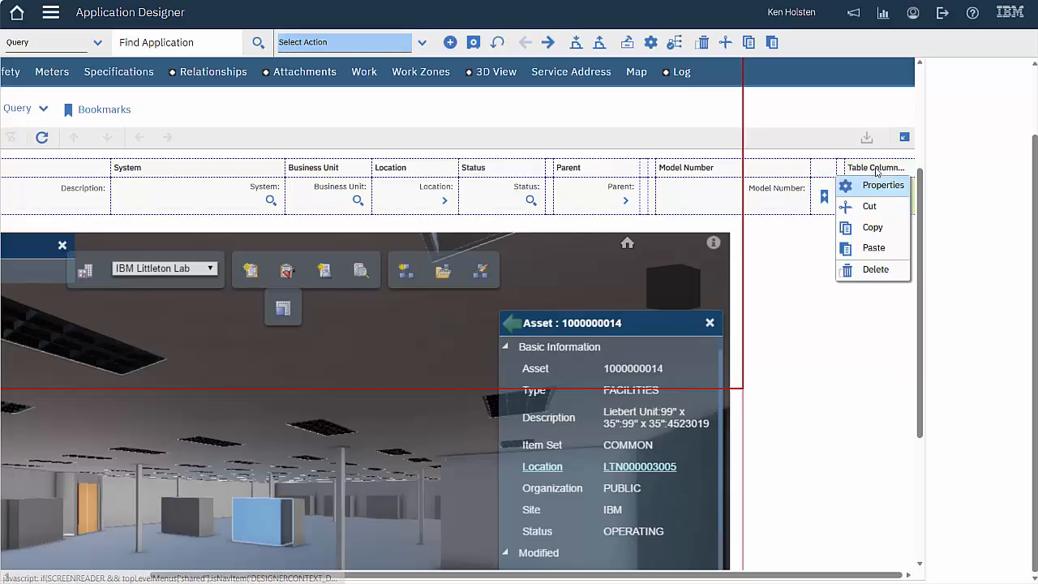
pyautogui.click(872, 186)
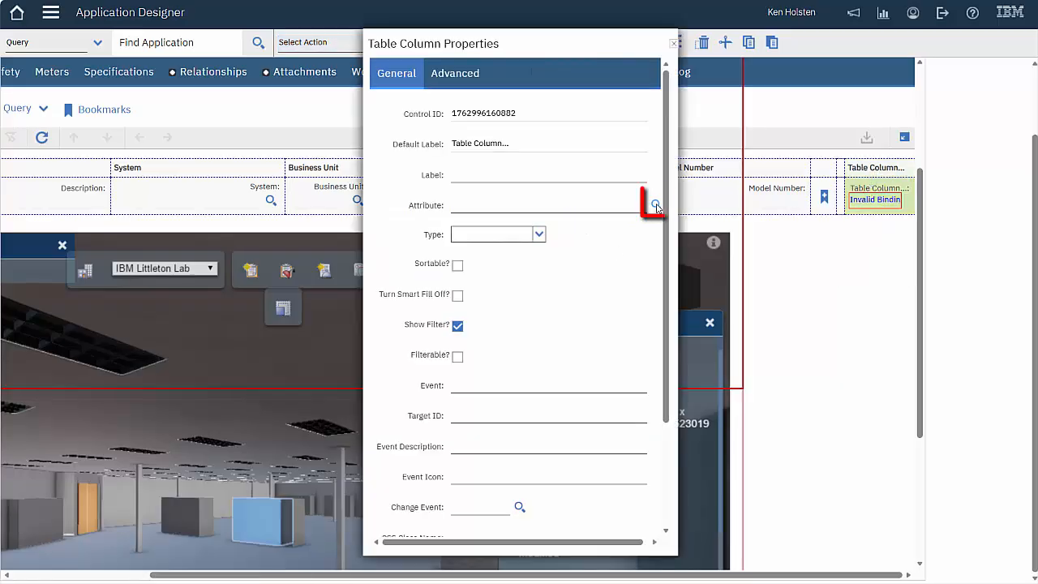
pyautogui.click(656, 206)
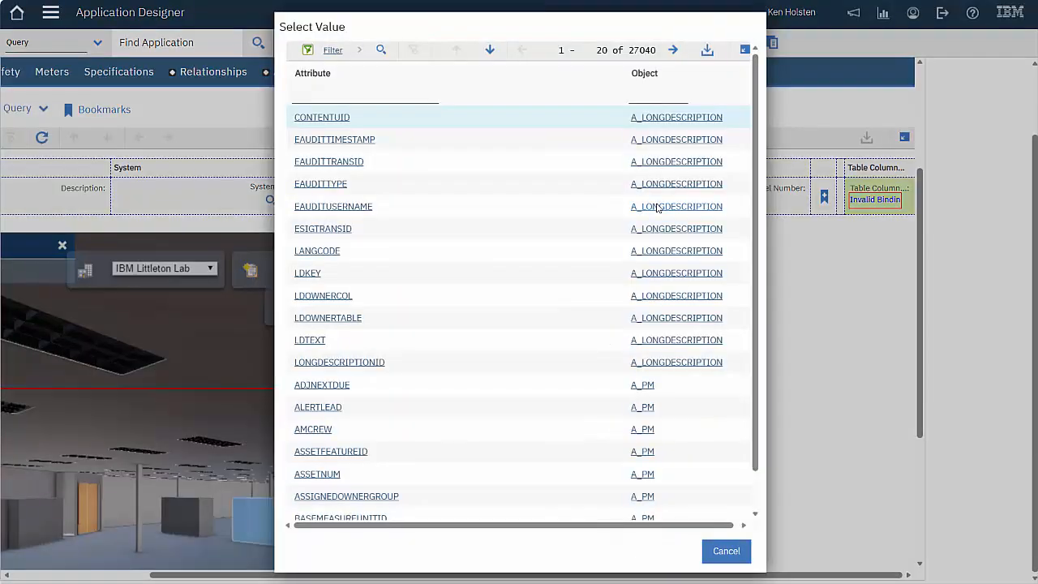
pyautogui.write('asset')
pyautogui.press('Return')
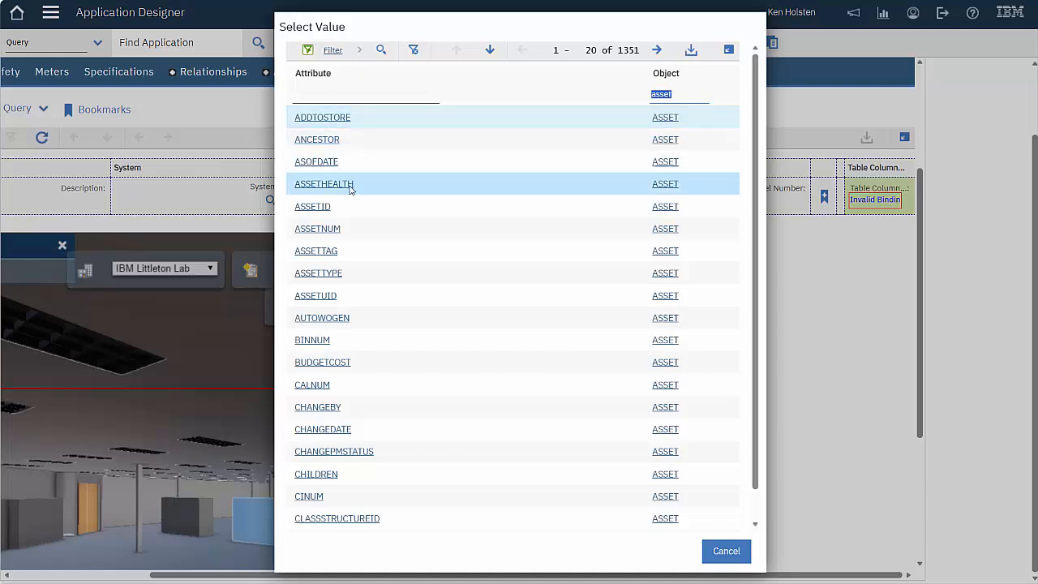
pyautogui.click(376, 382)
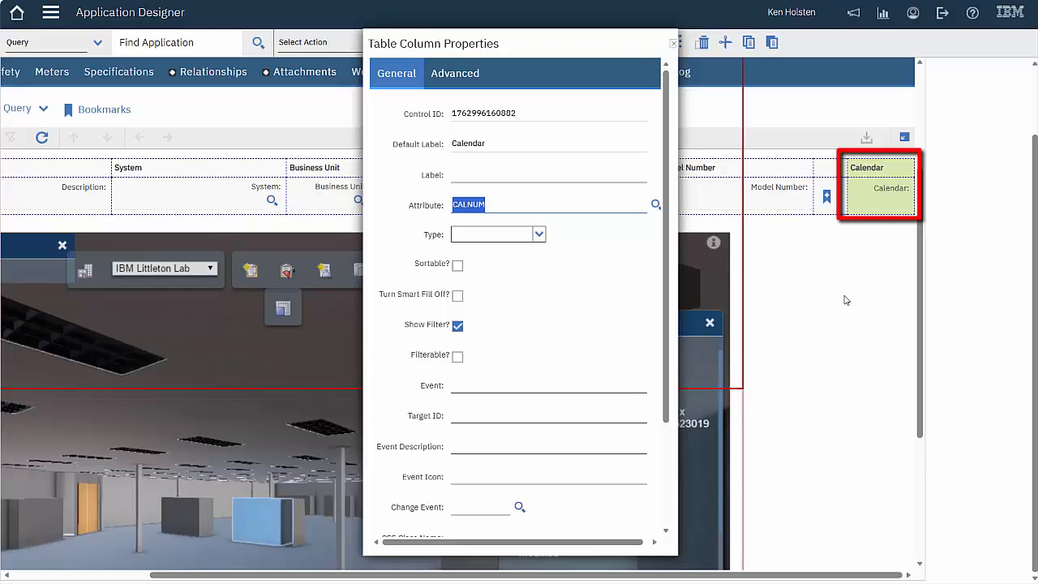
pyautogui.click(889, 168)
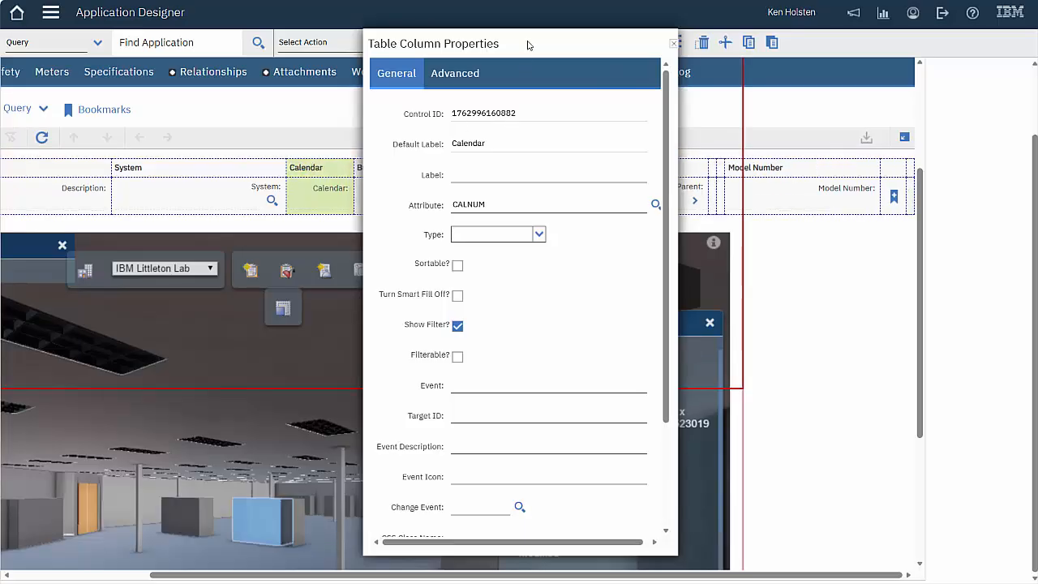
# Enter VALUELIST as the Calendar column's Lookup
pyautogui.moveTo(527, 44); pyautogui.dragTo(793, 64)
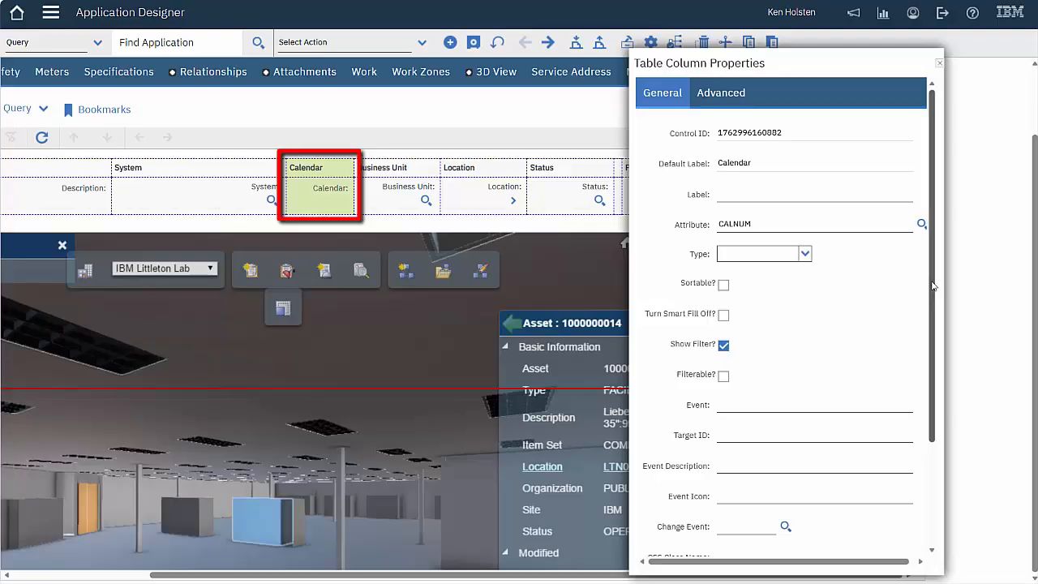
pyautogui.scroll(-3, 916, 389)
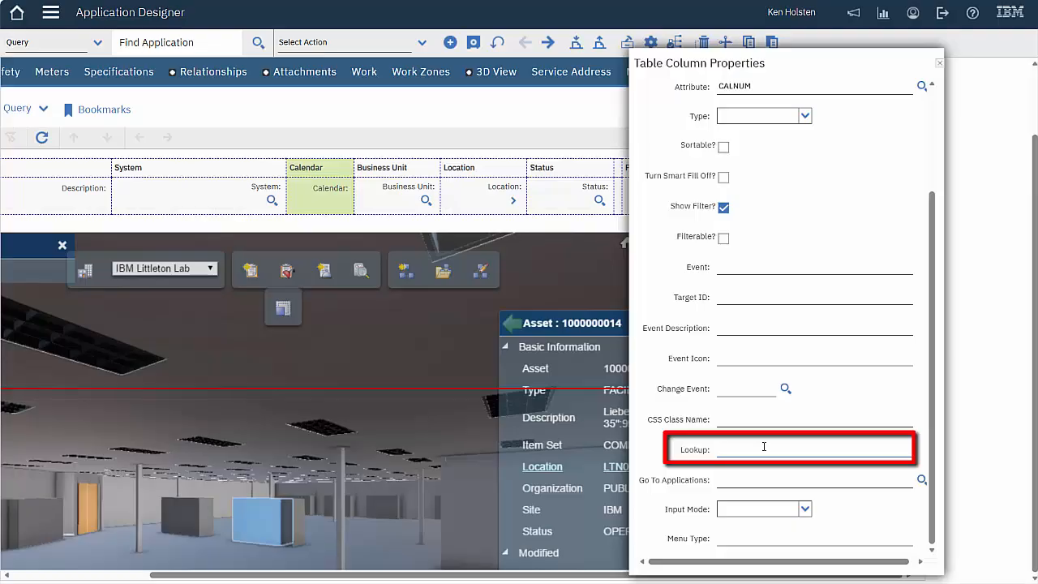
pyautogui.write('VALUELIST')
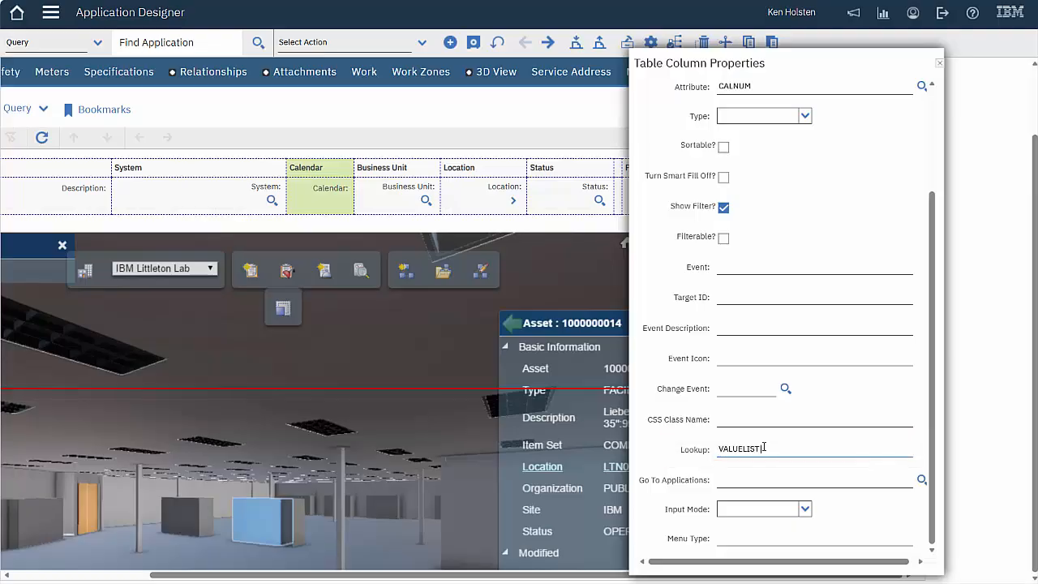
pyautogui.press('Tab')
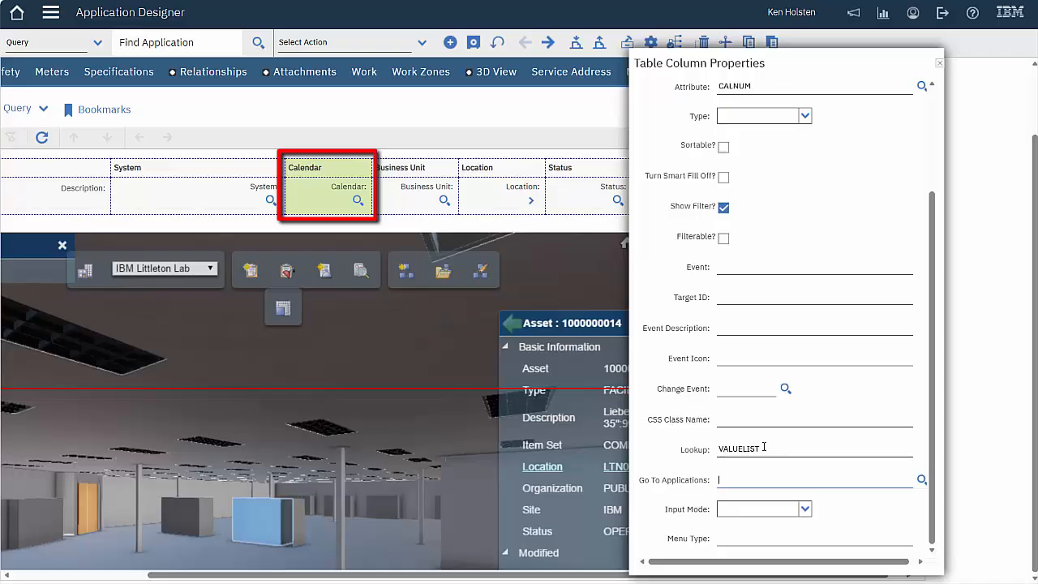
# Cut the Calendar column out of the Assets list table
pyautogui.click(940, 63)
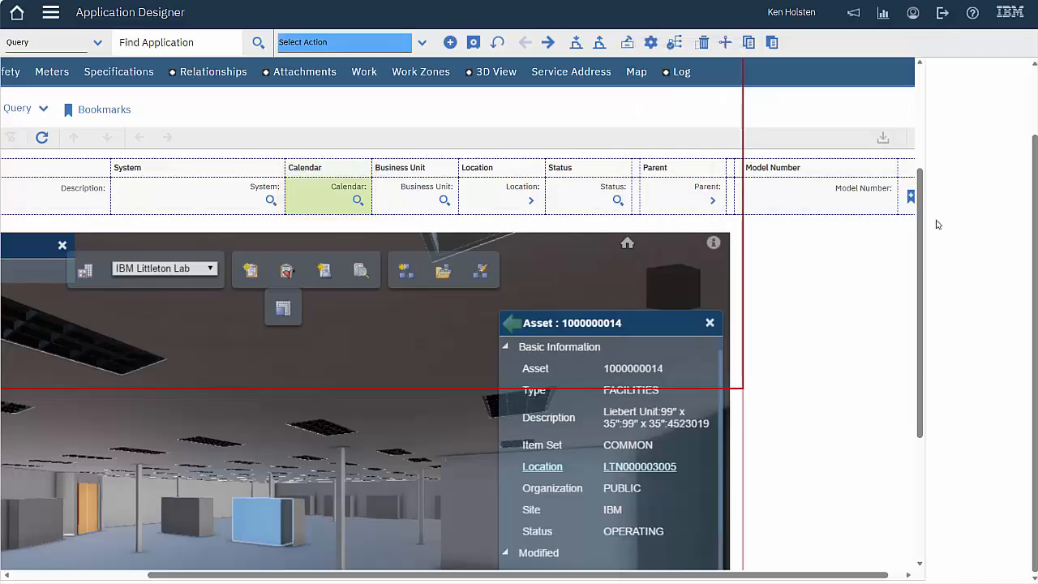
pyautogui.rightClick(313, 193)
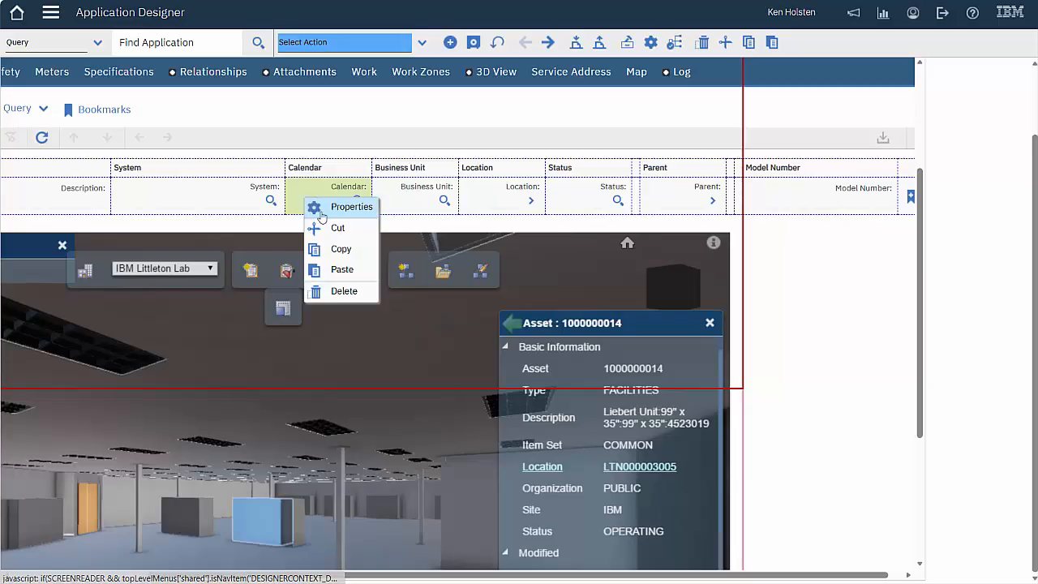
pyautogui.click(334, 228)
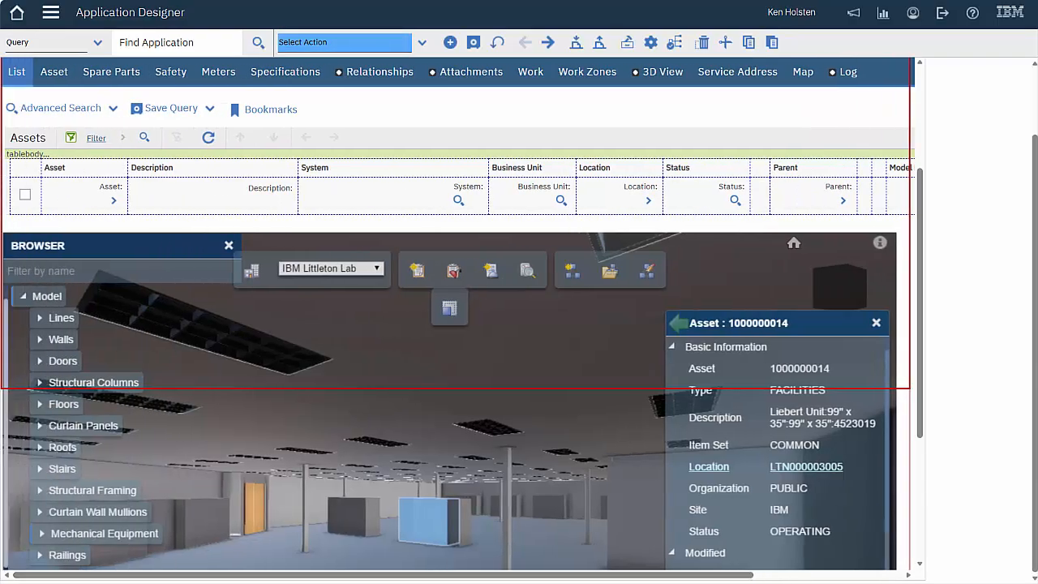
# On the Asset tab layout, add a new textbox above the System field
pyautogui.click(54, 73)
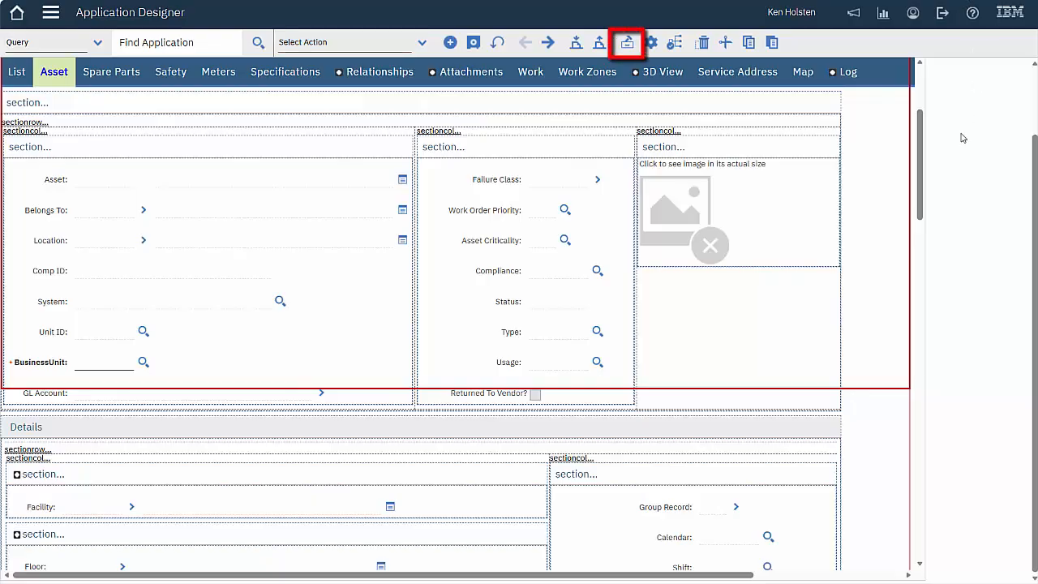
pyautogui.click(627, 43)
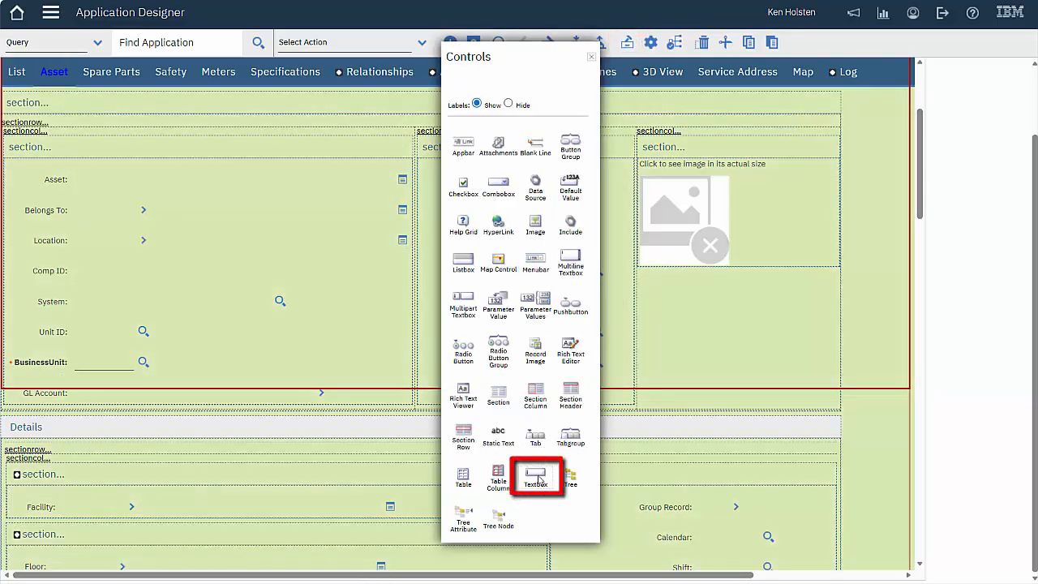
pyautogui.moveTo(538, 480)
pyautogui.mouseDown()
pyautogui.moveTo(315, 407)
pyautogui.moveTo(130, 310)
pyautogui.mouseUp()
pyautogui.click(591, 56)
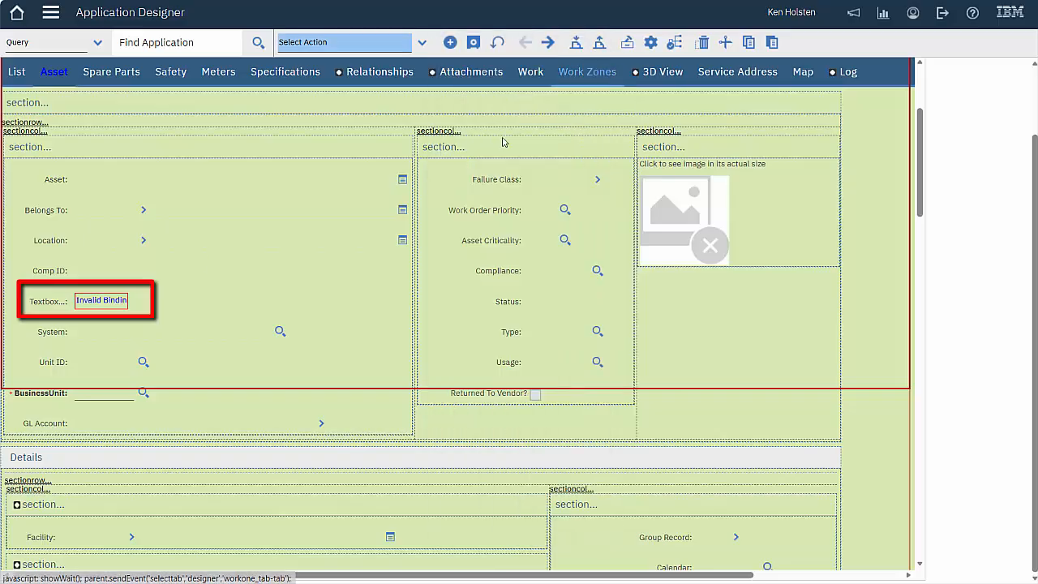
# Bind the new textbox to the CALNUM attribute with the VALUELIST lookup
pyautogui.rightClick(58, 301)
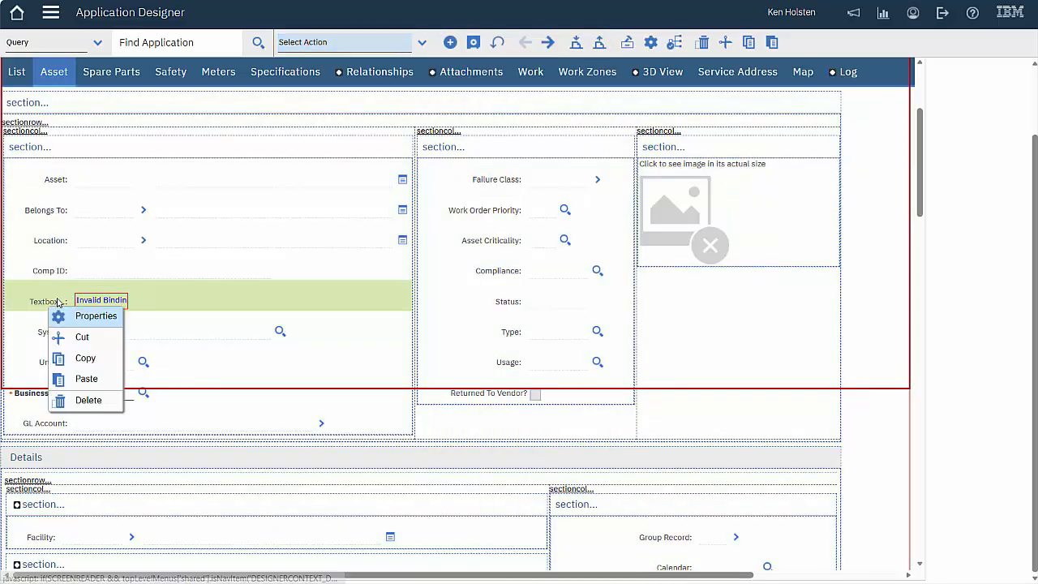
pyautogui.click(82, 317)
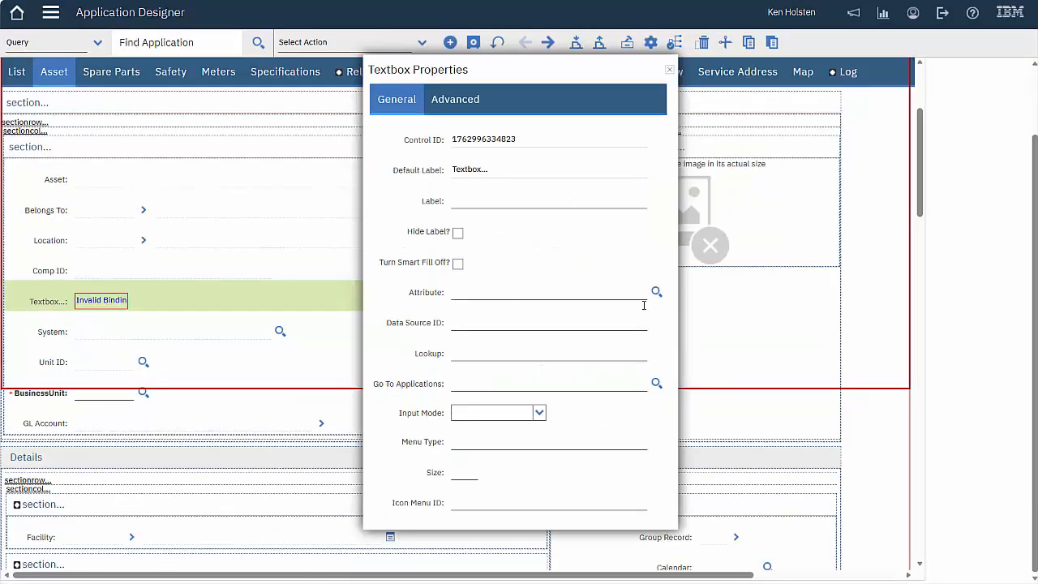
pyautogui.click(656, 292)
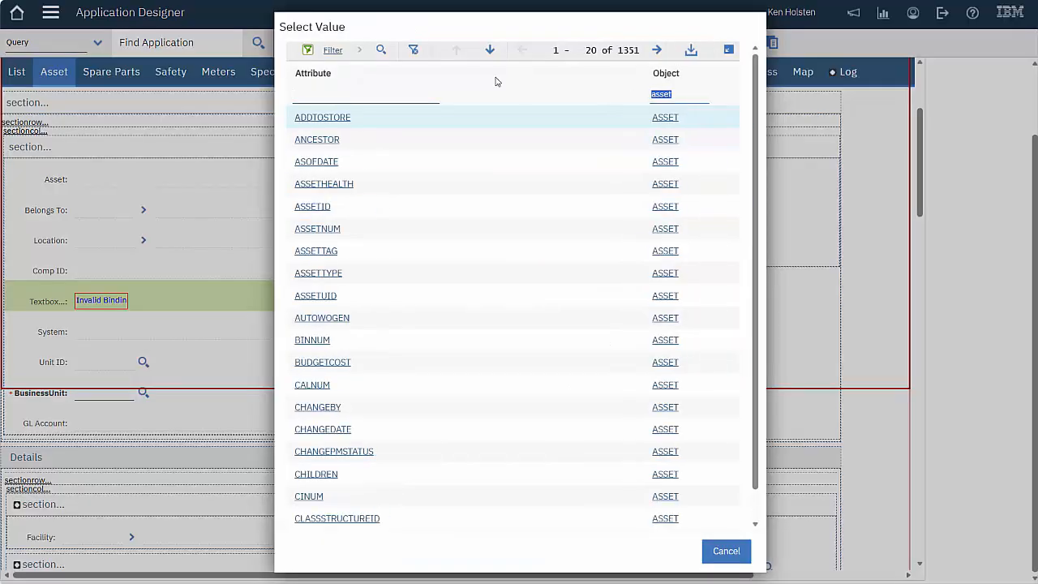
pyautogui.click(321, 386)
pyautogui.click(497, 349)
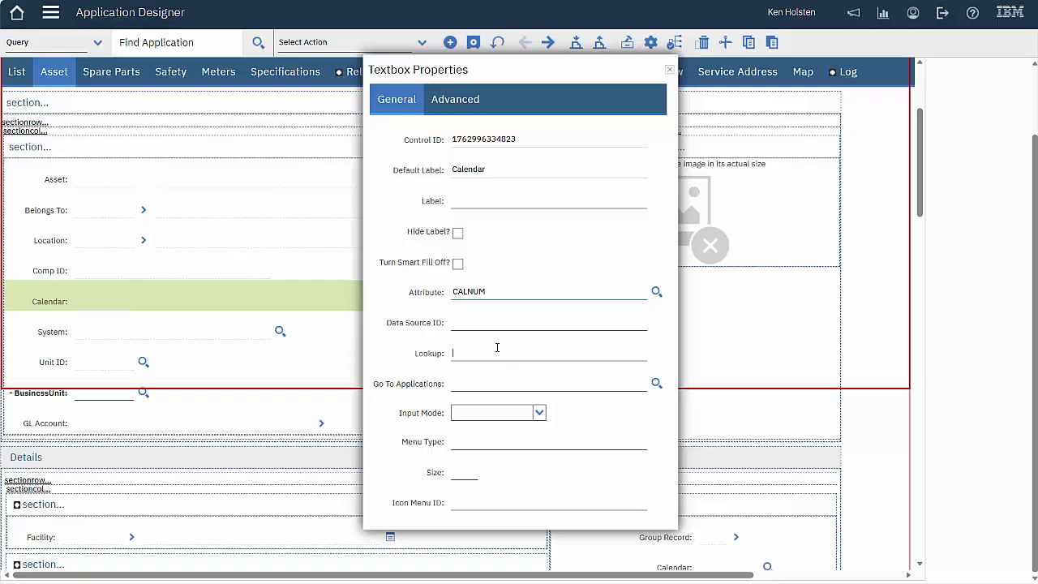
pyautogui.write('VALUELIST')
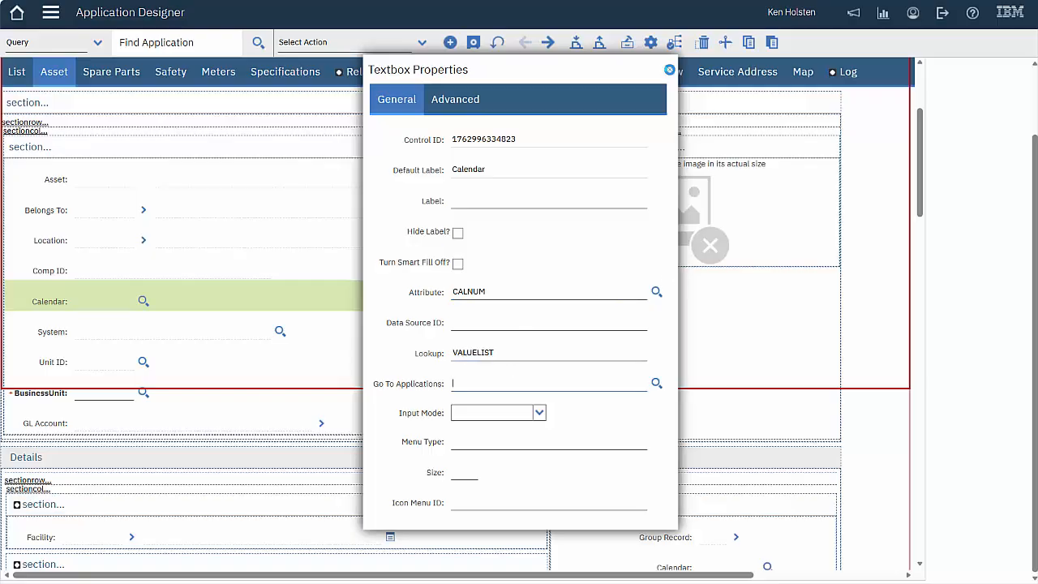
pyautogui.click(671, 70)
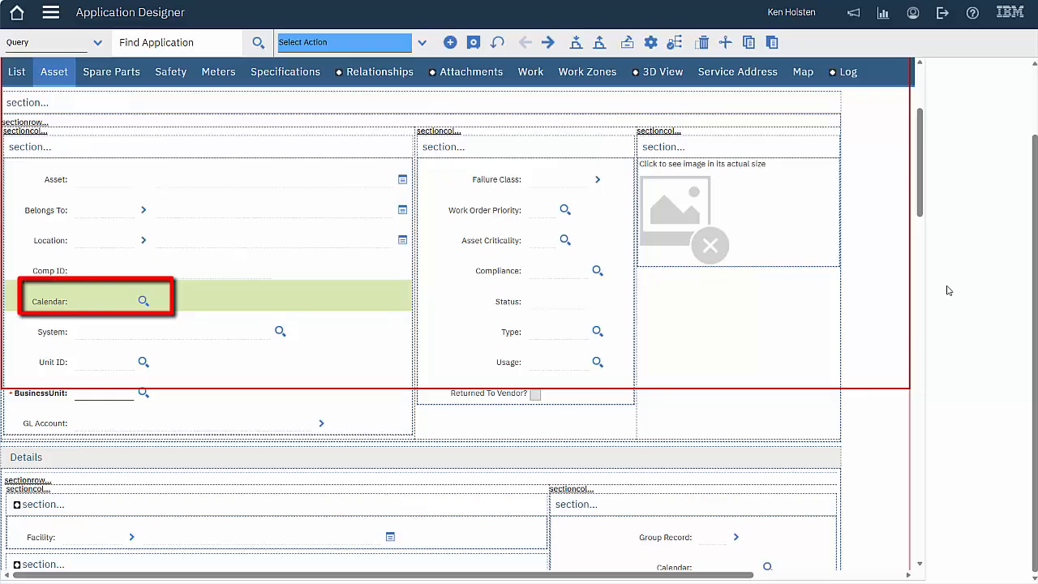
# Cut the Calendar field from the Asset tab and save the ASSET application
pyautogui.rightClick(191, 306)
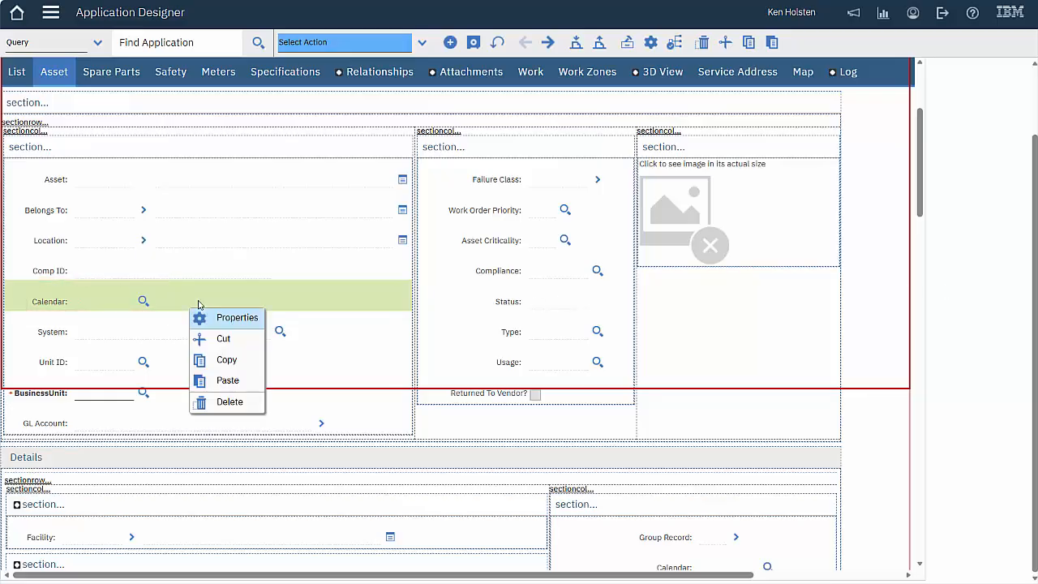
pyautogui.click(226, 340)
pyautogui.click(473, 43)
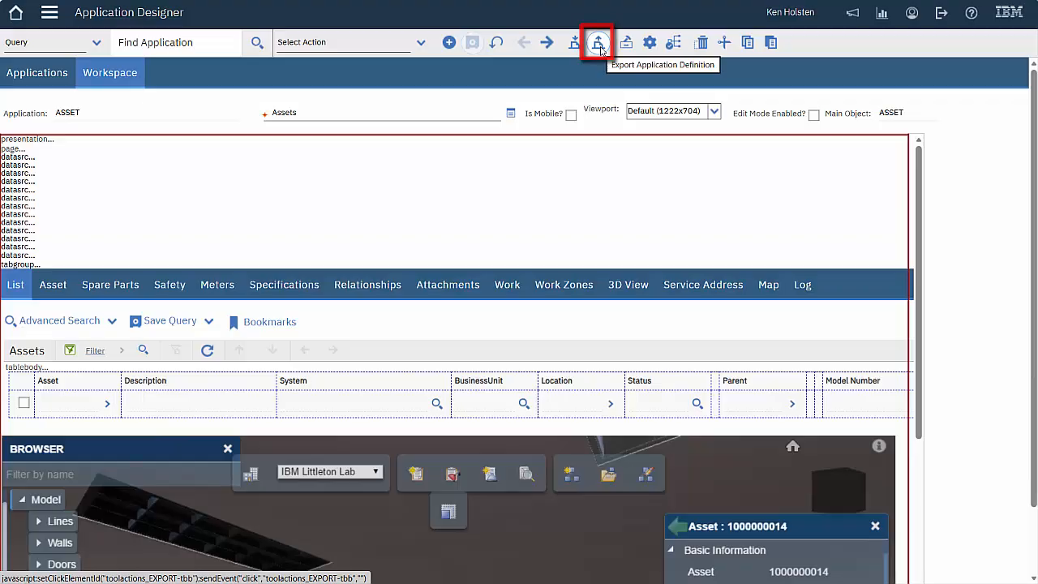
# Export the ASSET application definition and save the XML page from Edge as Asset.xml
pyautogui.click(598, 45)
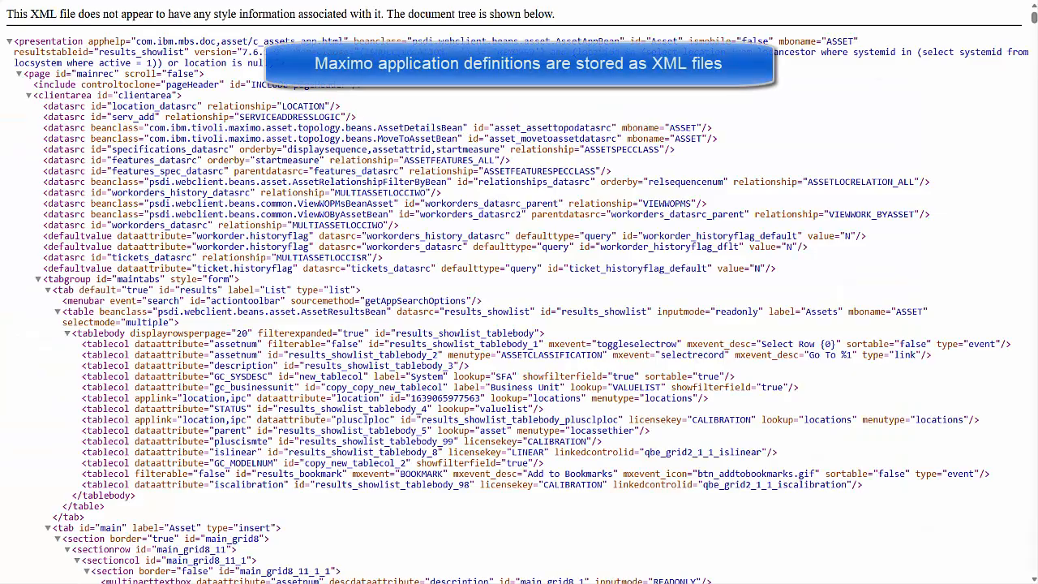
pyautogui.rightClick(664, 98)
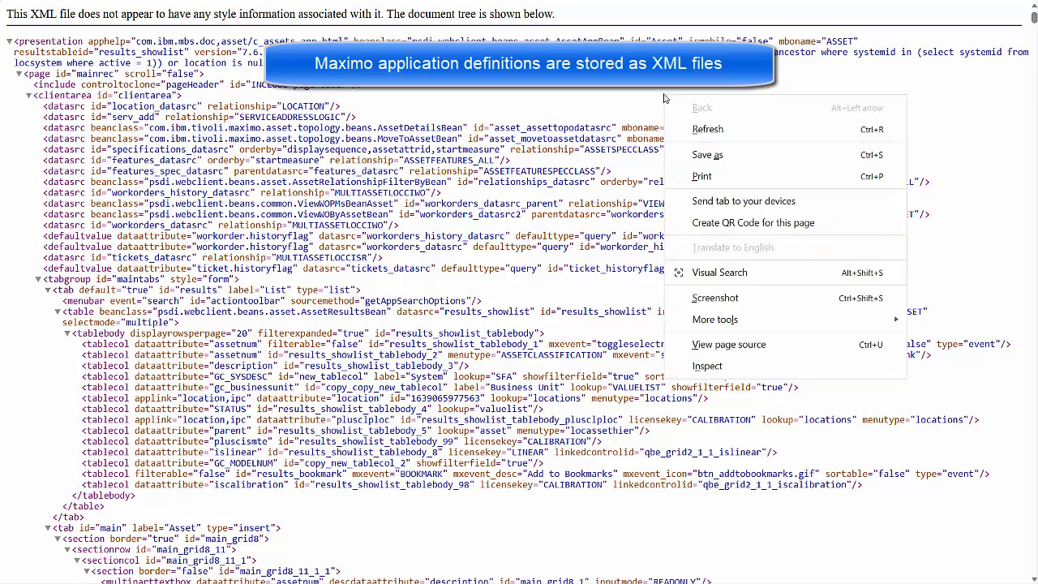
pyautogui.click(727, 161)
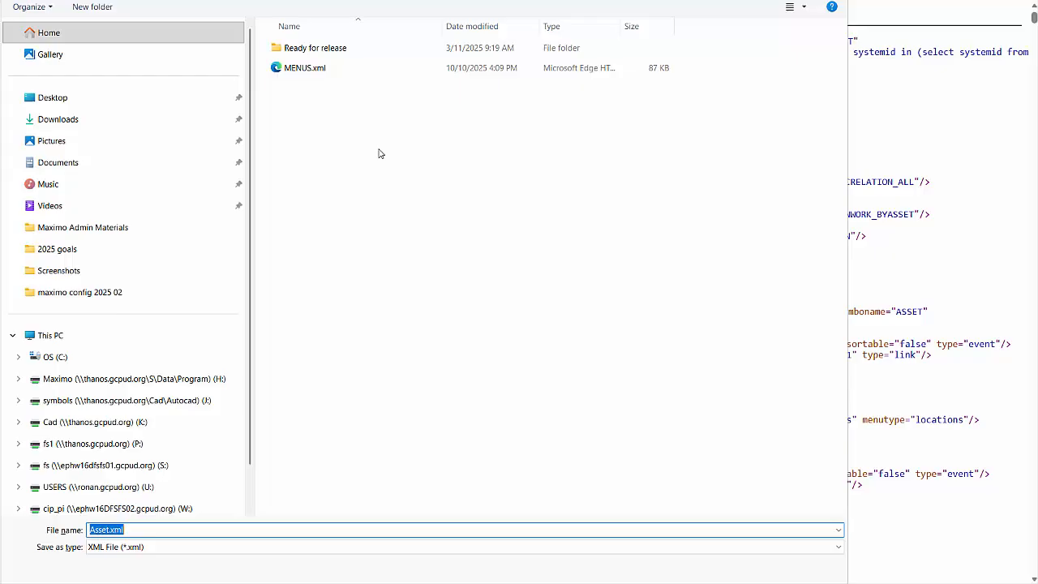
pyautogui.press('Return')
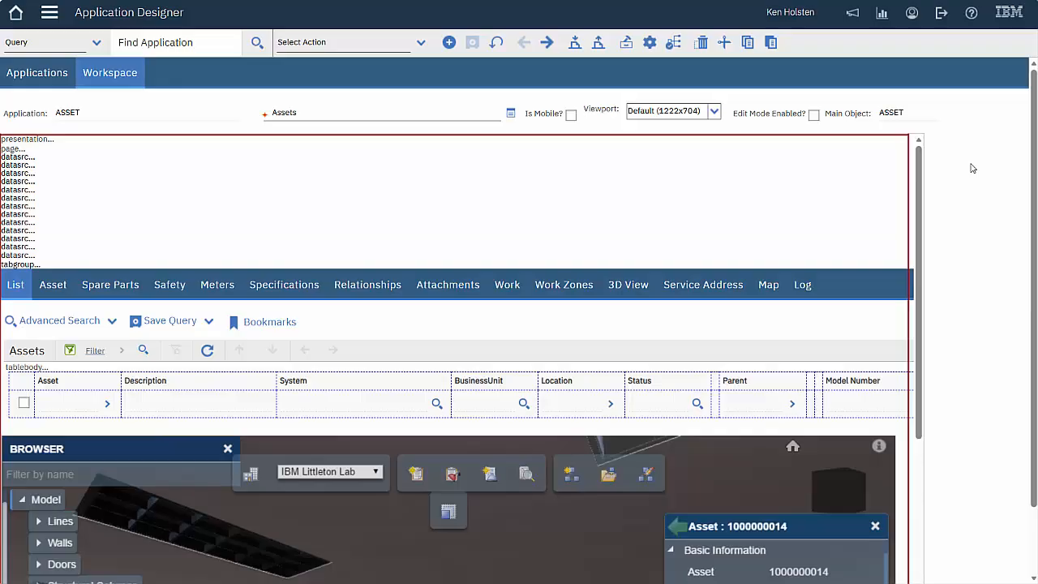
# Select Asset.xml in Import Application Definition and import it with OK
pyautogui.click(575, 45)
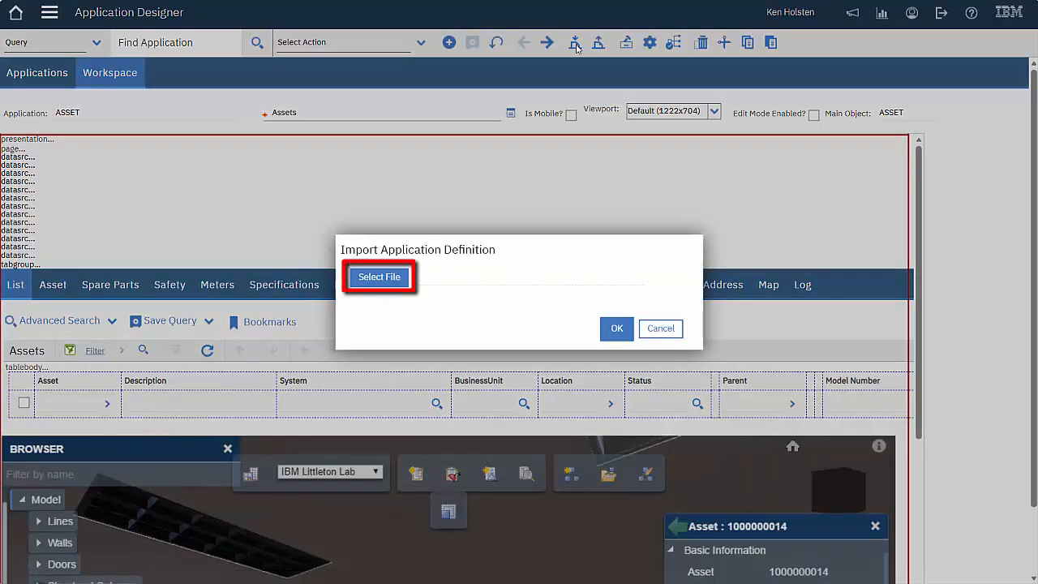
pyautogui.click(386, 281)
pyautogui.click(251, 66)
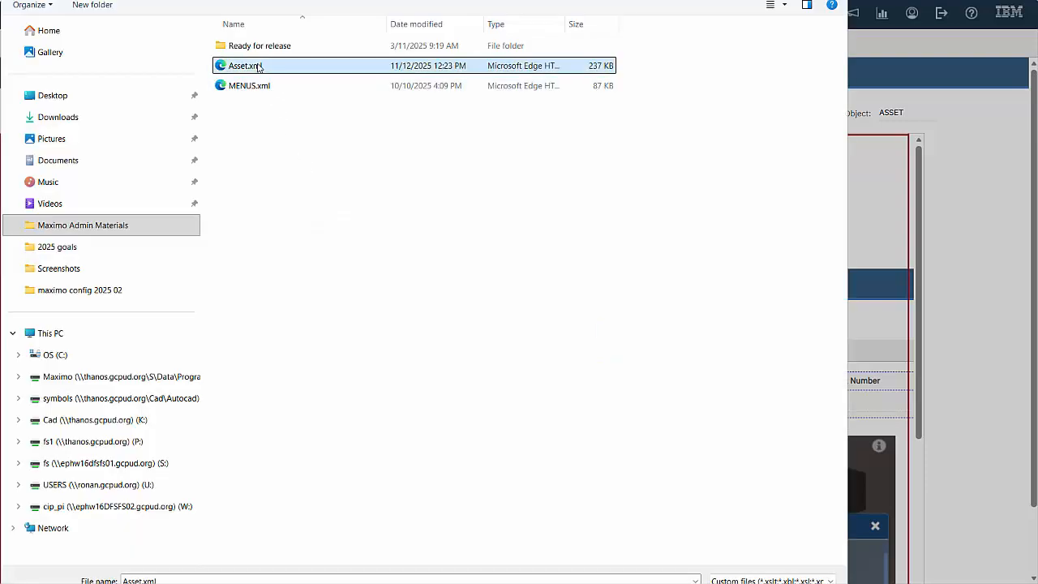
pyautogui.click(742, 583)
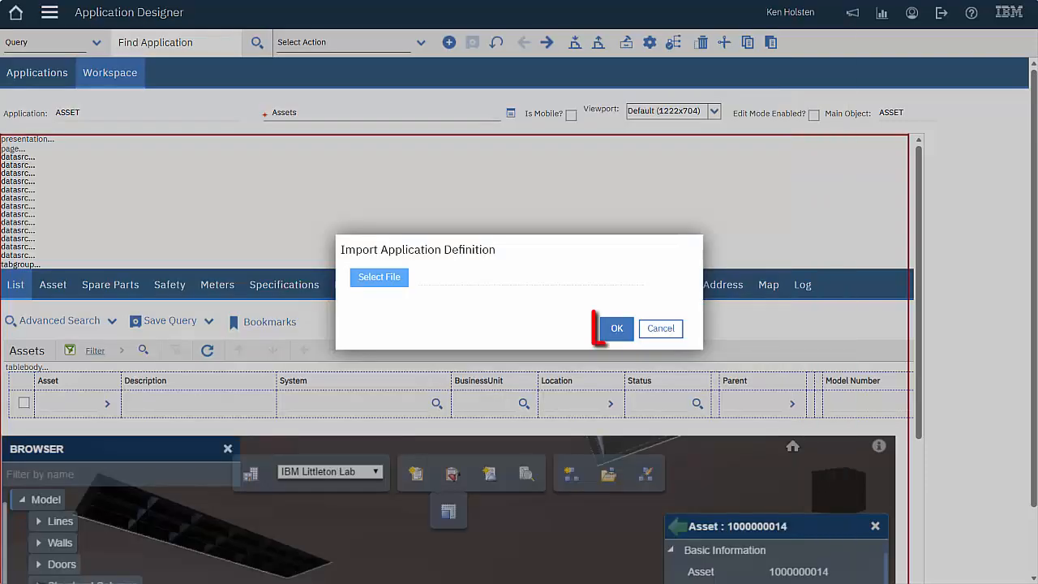
pyautogui.click(620, 329)
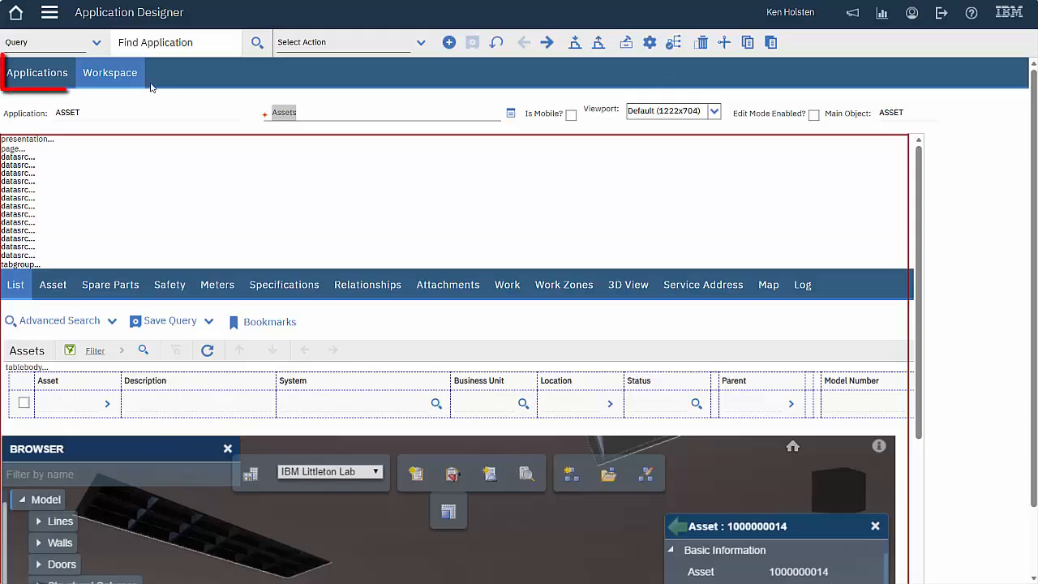
# From the Applications list, use Export System XML to export the LOOKUPS presentation
pyautogui.click(47, 75)
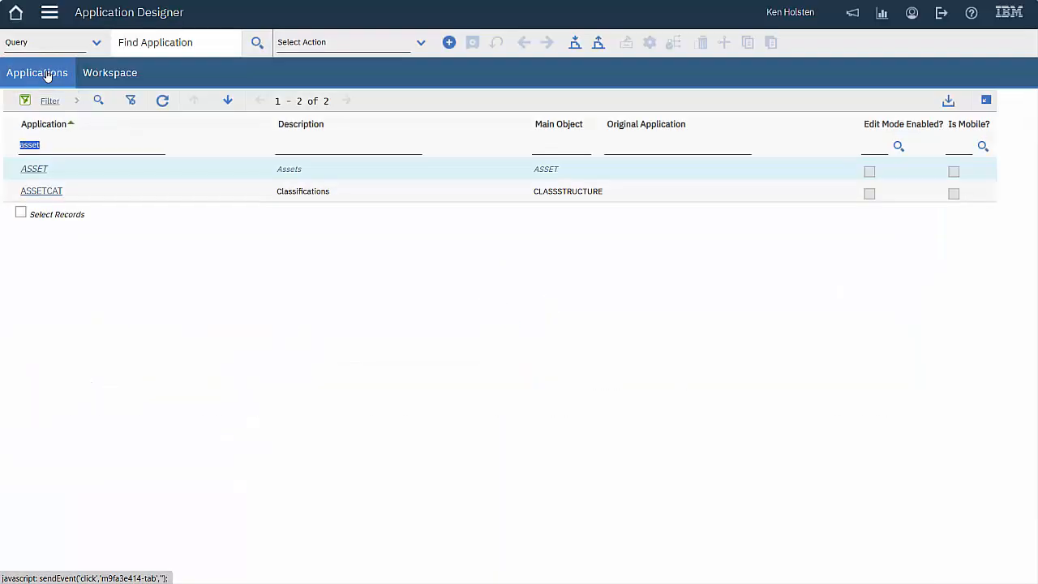
pyautogui.click(420, 42)
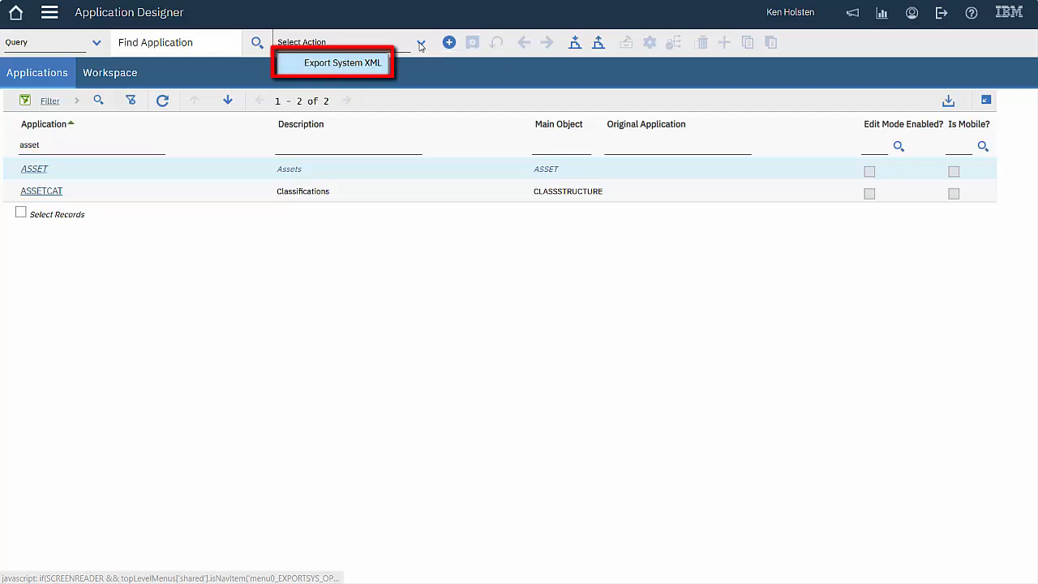
pyautogui.click(366, 65)
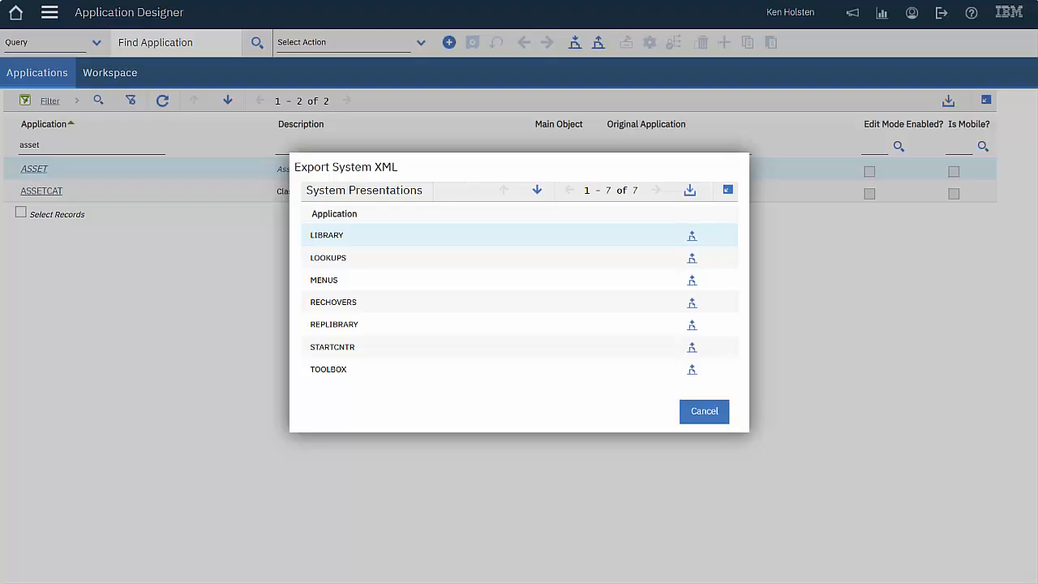
pyautogui.click(692, 259)
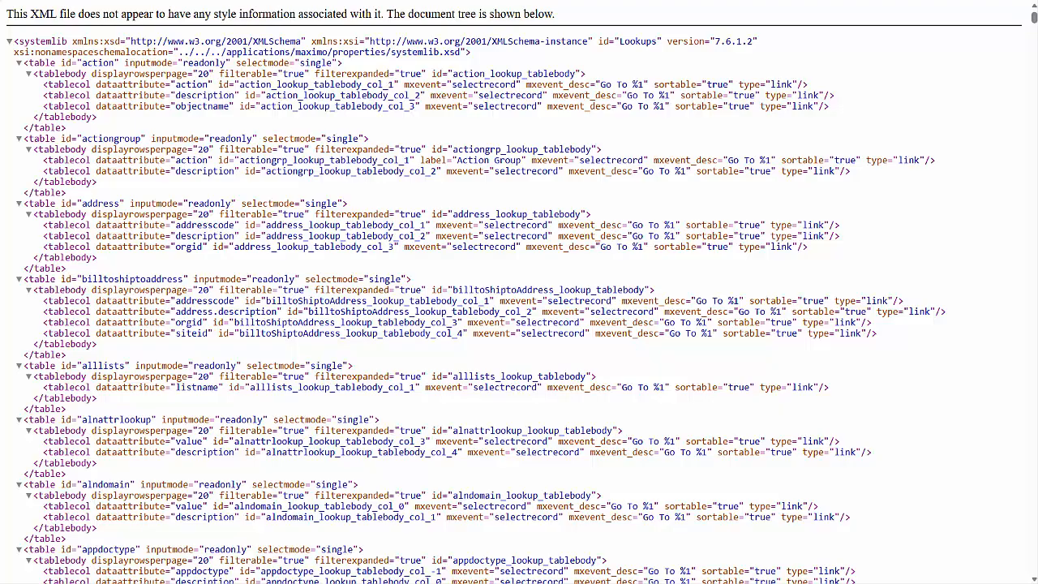
# Save the Lookups XML page as LOOKUPS.xml in the Maximo Admin Materials folder
pyautogui.rightClick(672, 135)
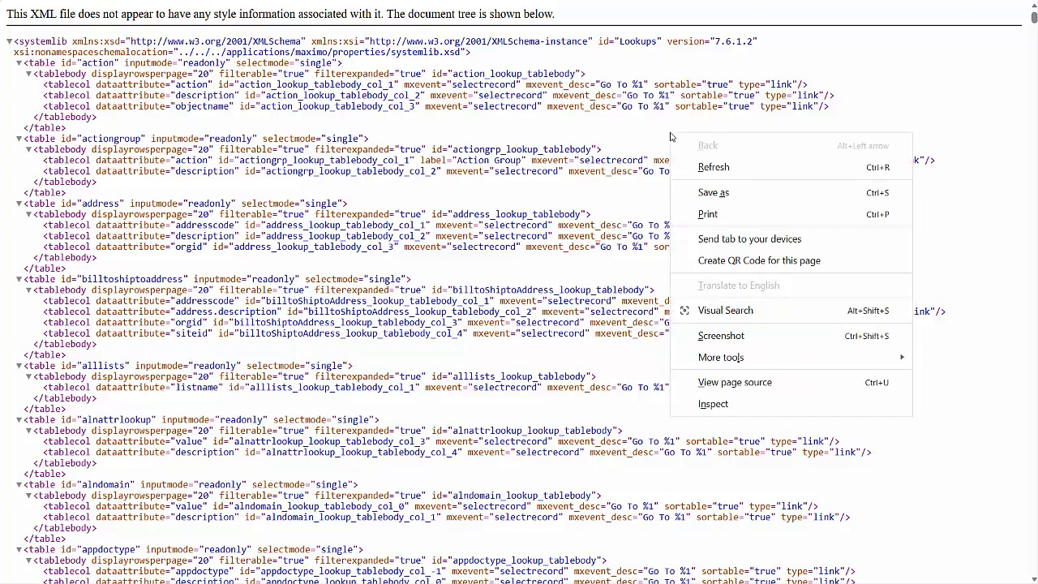
pyautogui.click(713, 193)
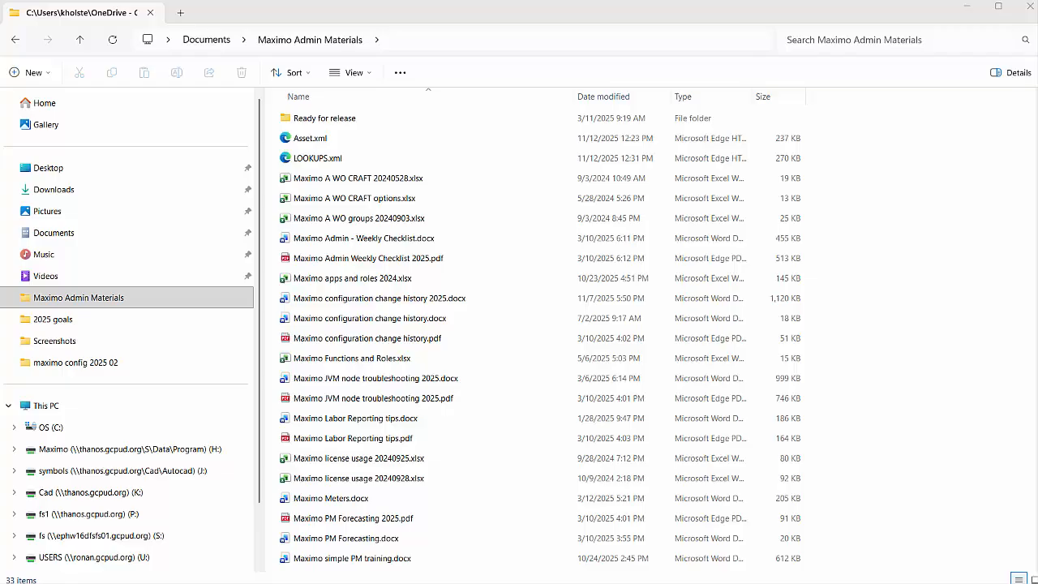
# Open LOOKUPS.xml from Maximo Admin Materials with Edit with Notepad++
pyautogui.rightClick(373, 158)
pyautogui.click(359, 160)
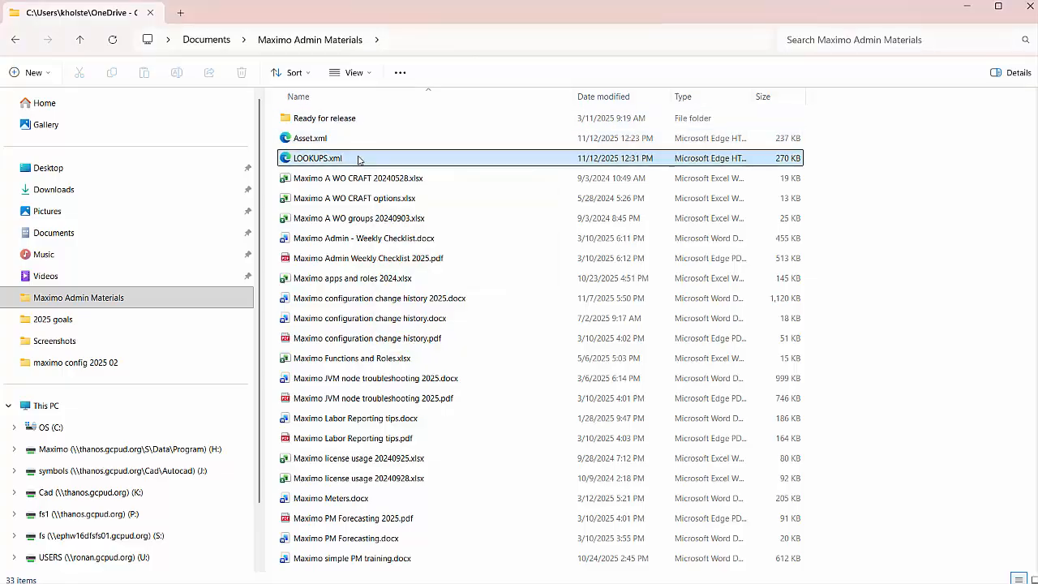
pyautogui.rightClick(358, 160)
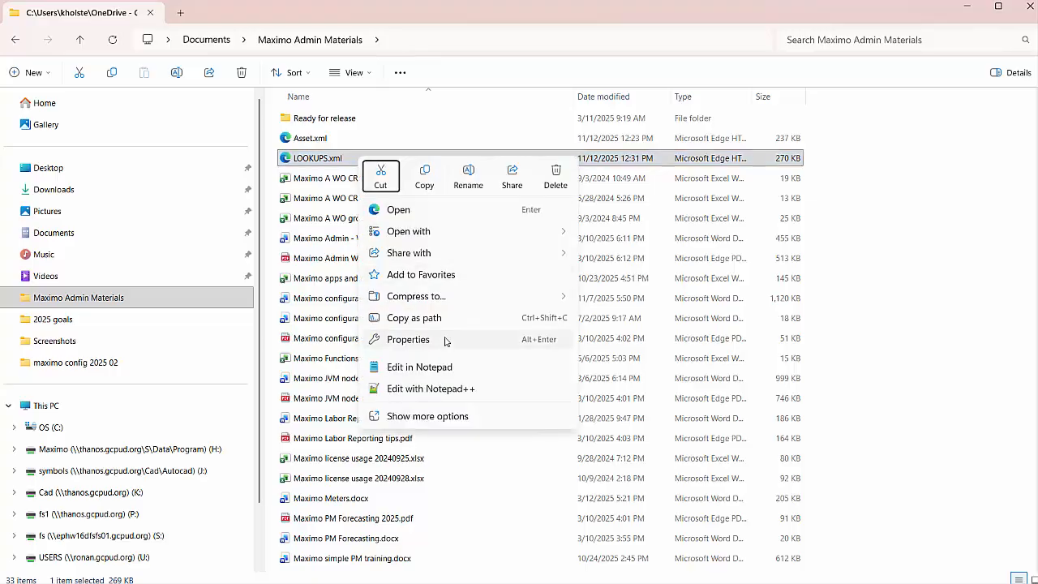
pyautogui.click(446, 389)
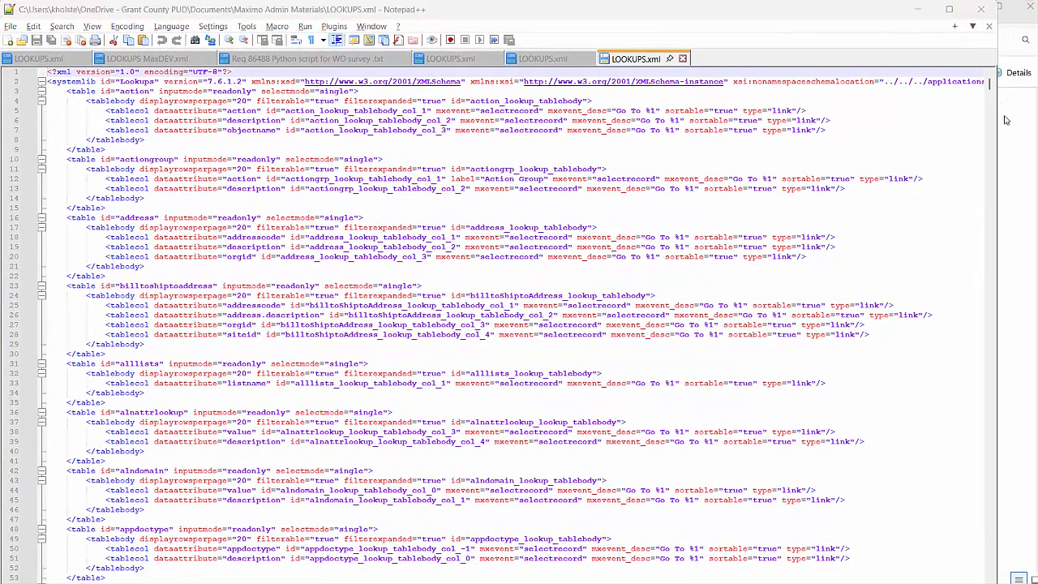
# Scroll to the GC_PAYCODE table near line 2753 and select its orgid column line
pyautogui.moveTo(990, 86); pyautogui.dragTo(989, 265)
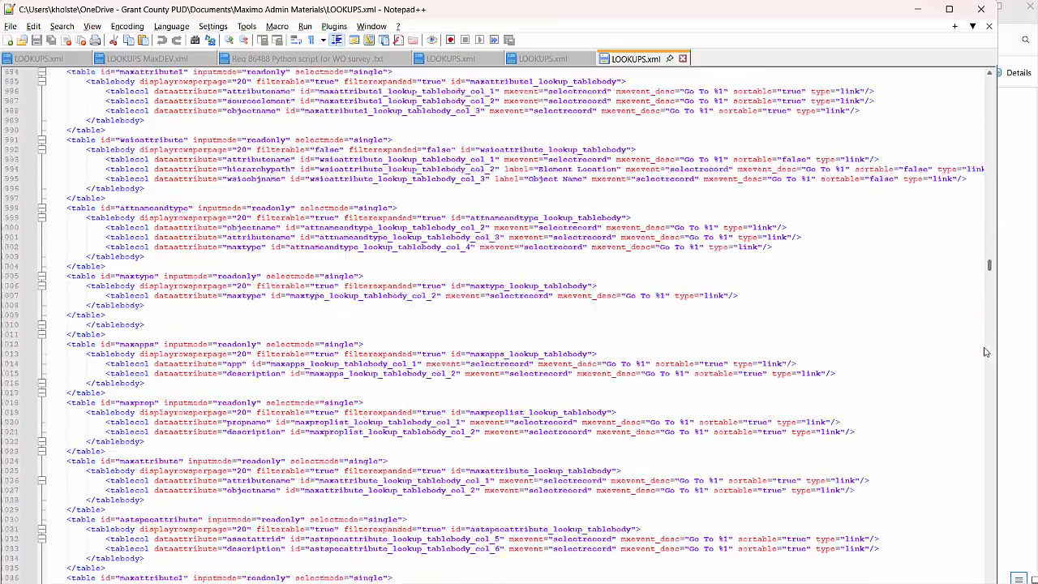
pyautogui.moveTo(986, 352); pyautogui.dragTo(989, 583)
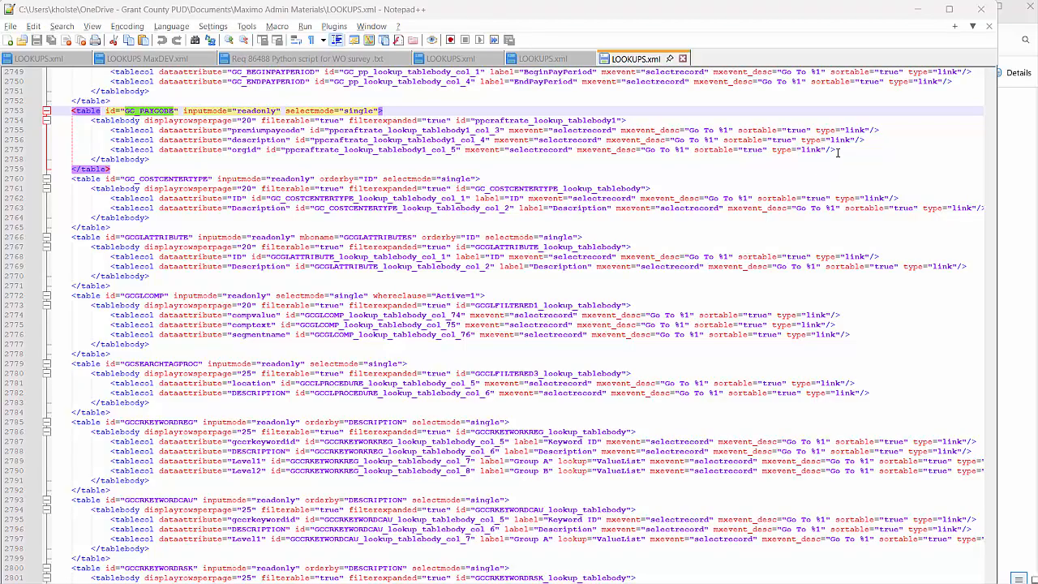
pyautogui.moveTo(837, 152); pyautogui.dragTo(110, 150)
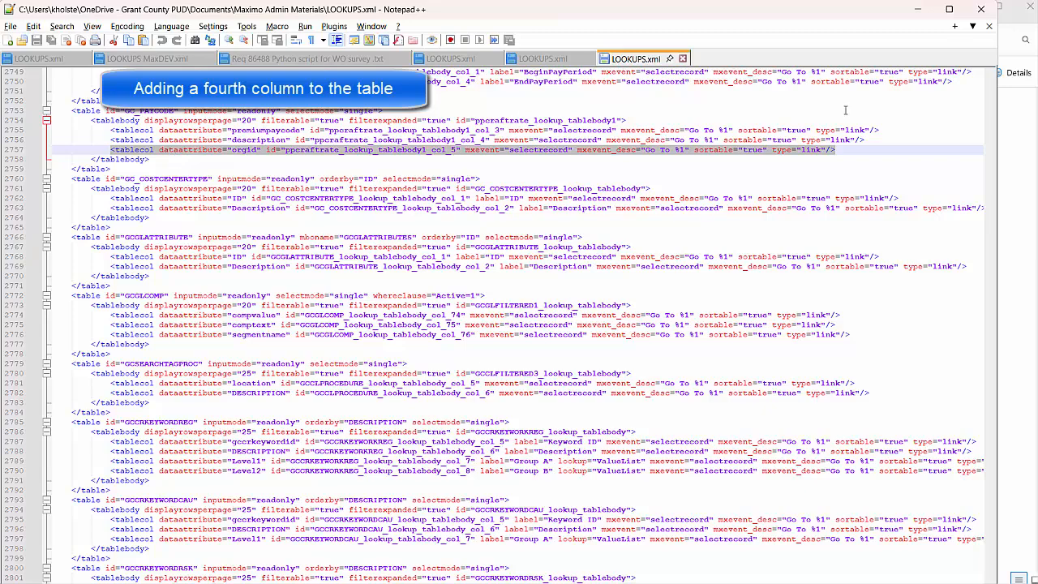
# Duplicate the orgid column line and change its dataattribute to column
pyautogui.click(841, 150)
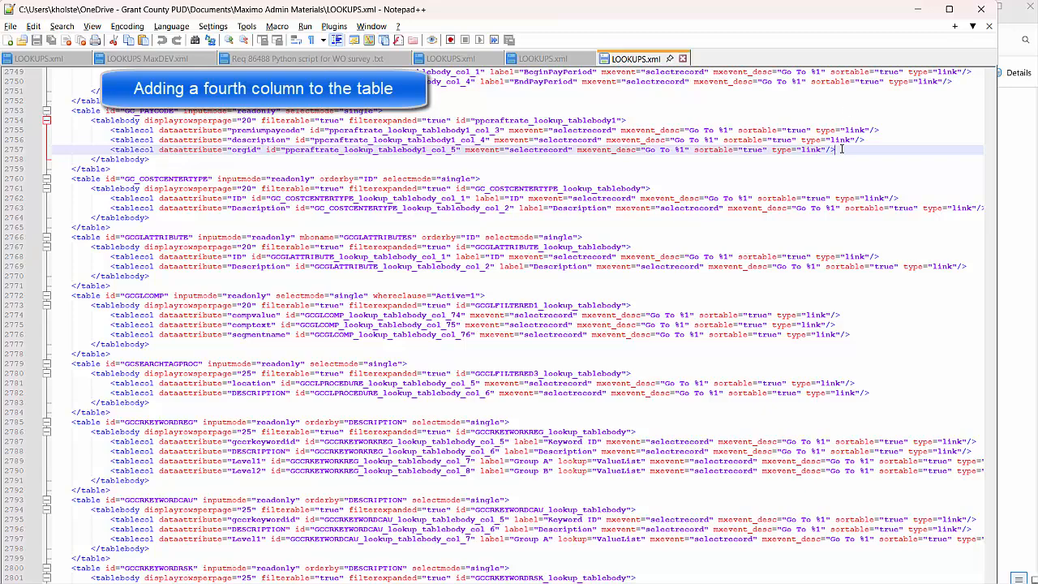
pyautogui.press('Return')
pyautogui.hotkey('ctrl', 'v')
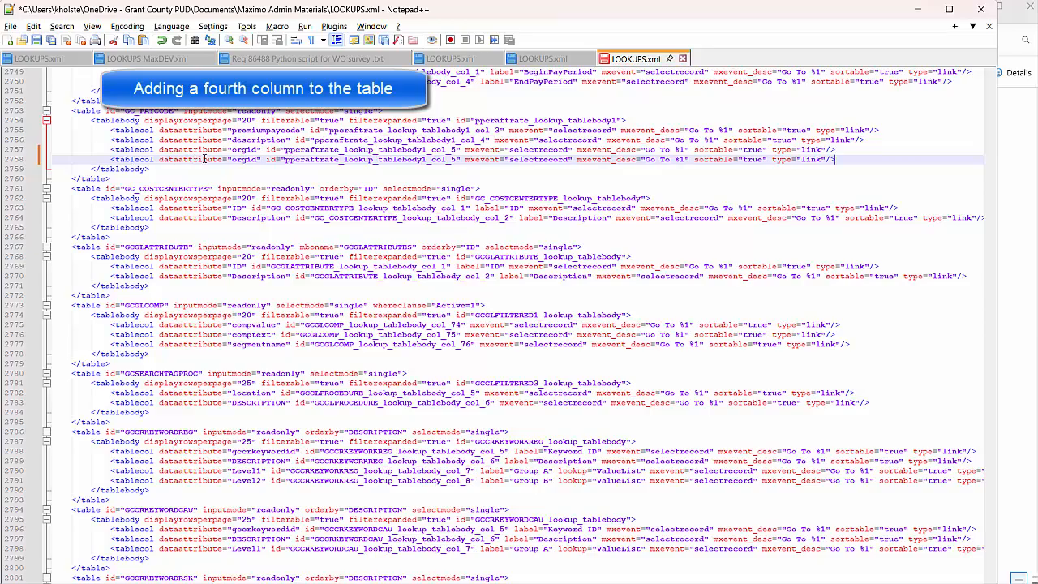
pyautogui.click(258, 159)
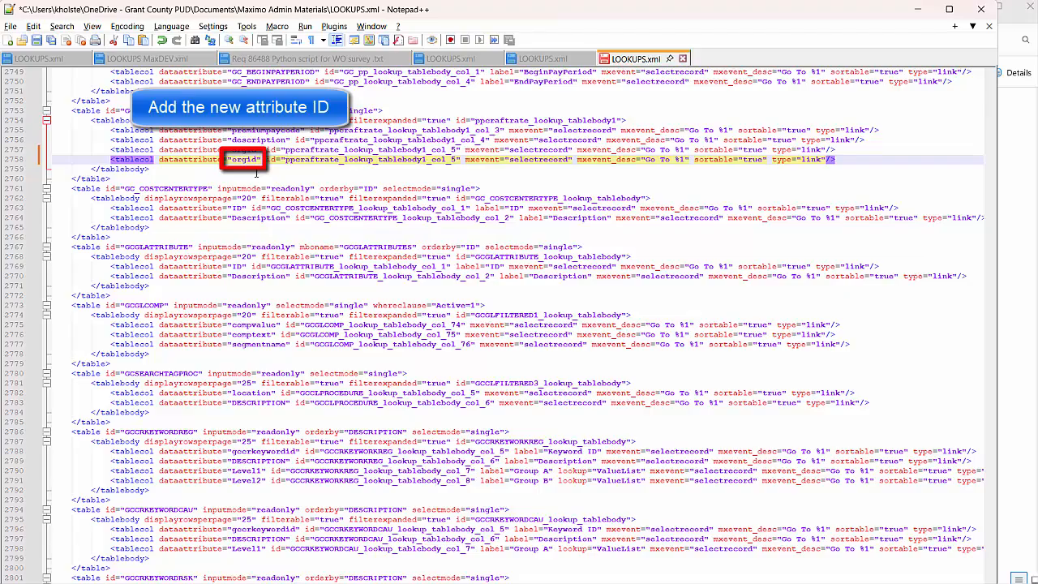
pyautogui.press('BackSpace')
pyautogui.press('BackSpace')
pyautogui.press('BackSpace')
pyautogui.press('BackSpace')
pyautogui.press('BackSpace')
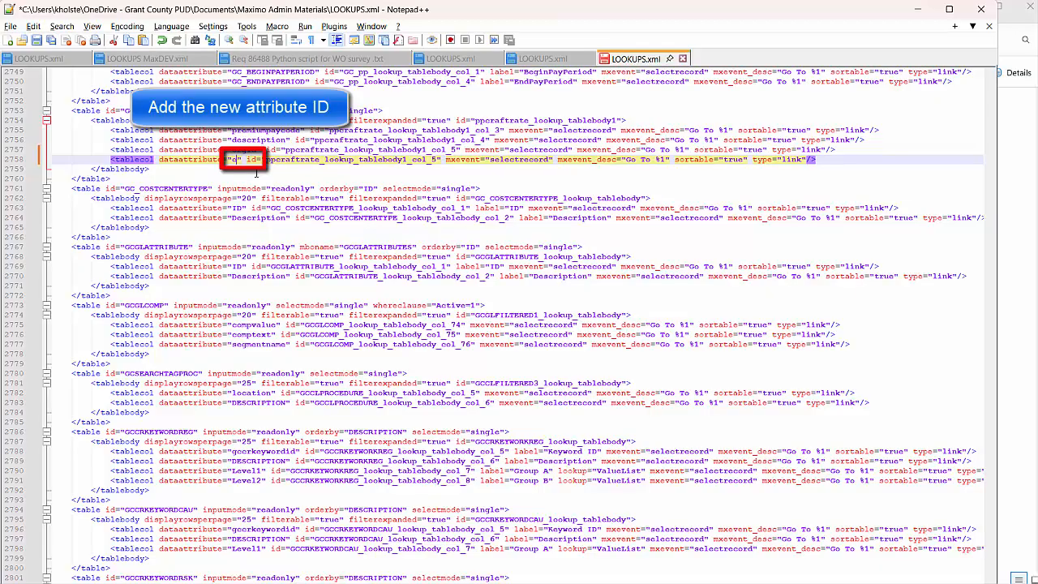
pyautogui.write('column')
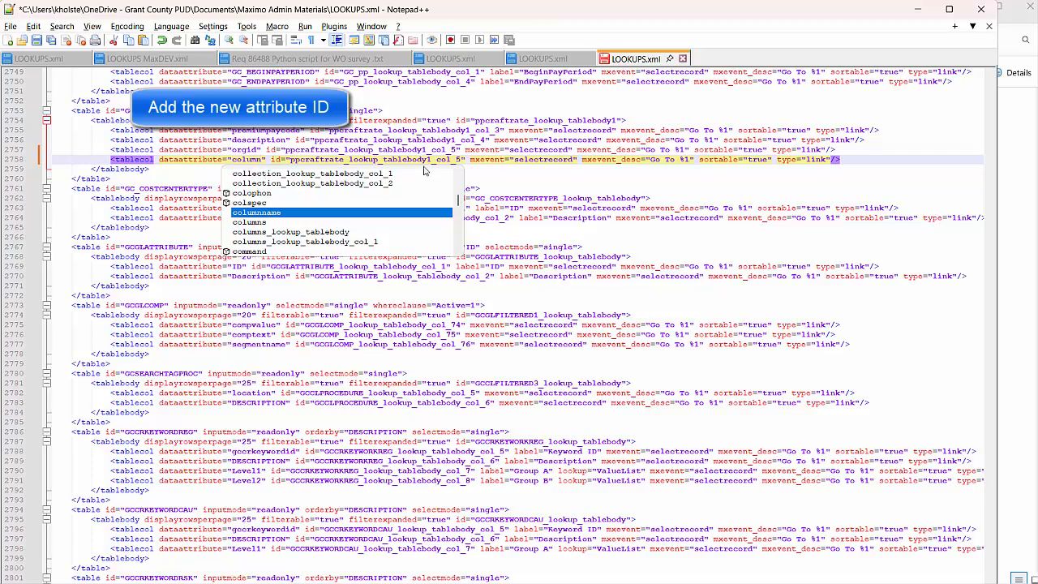
# Change the new line's id from col_5 to col_6 and save LOOKUPS.xml
pyautogui.click(488, 170)
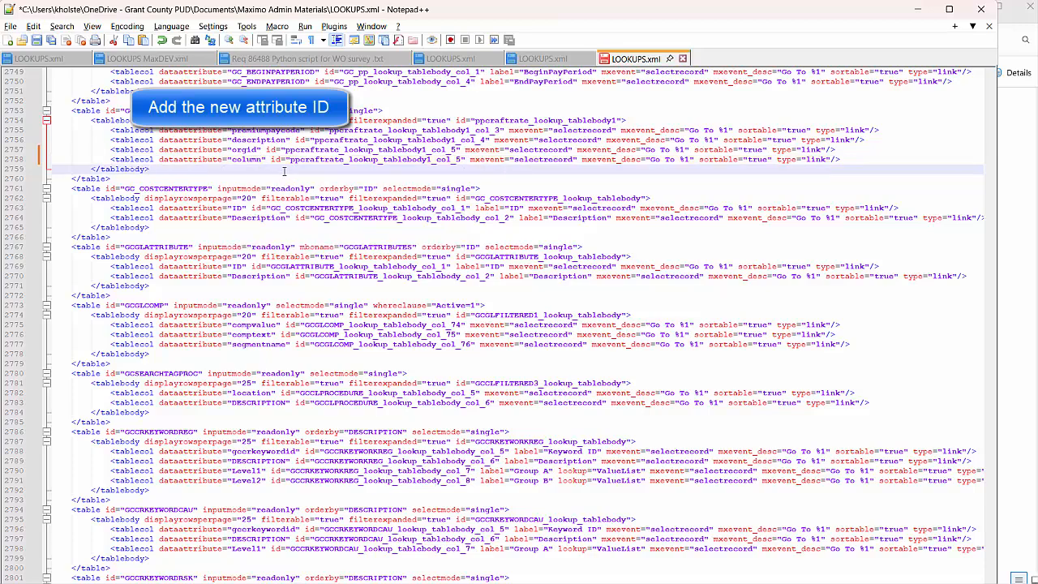
pyautogui.click(459, 160)
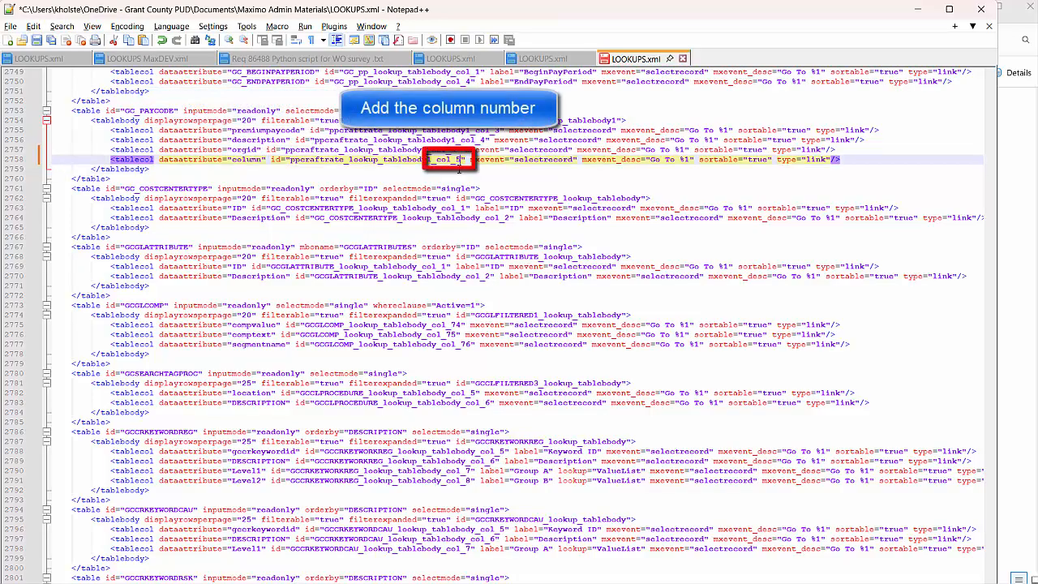
pyautogui.press('BackSpace')
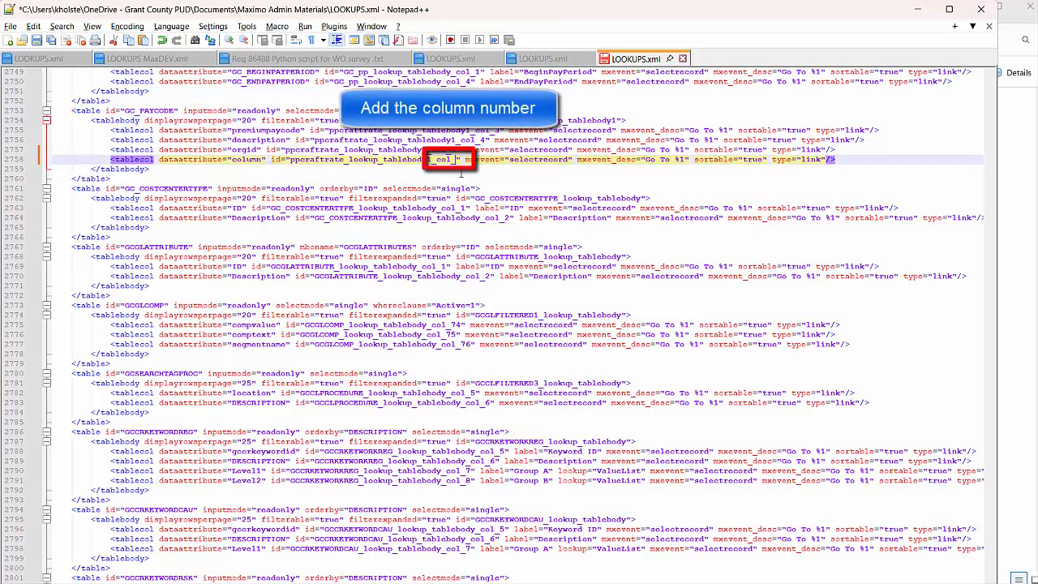
pyautogui.write('6')
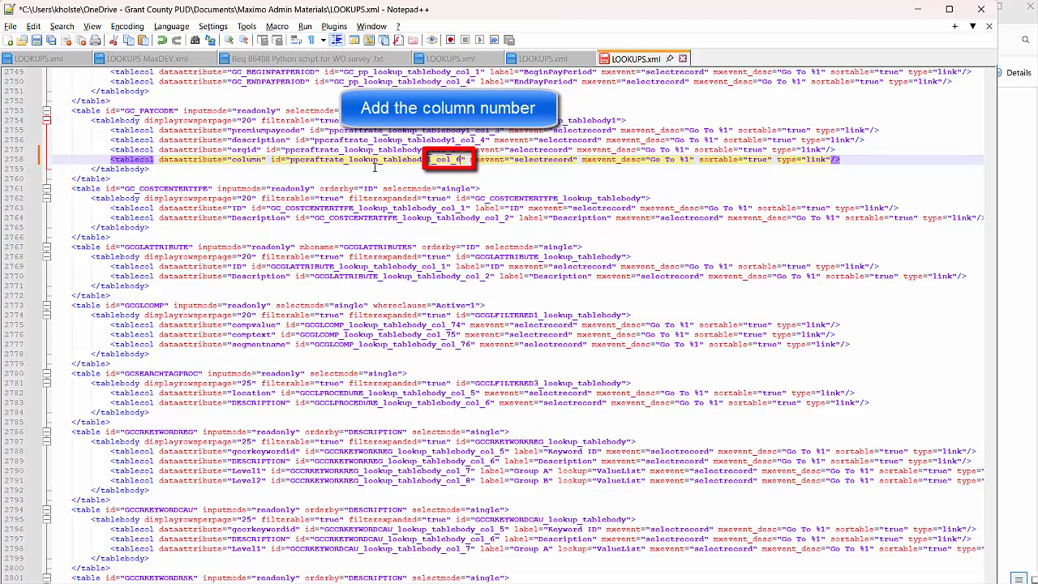
pyautogui.click(844, 161)
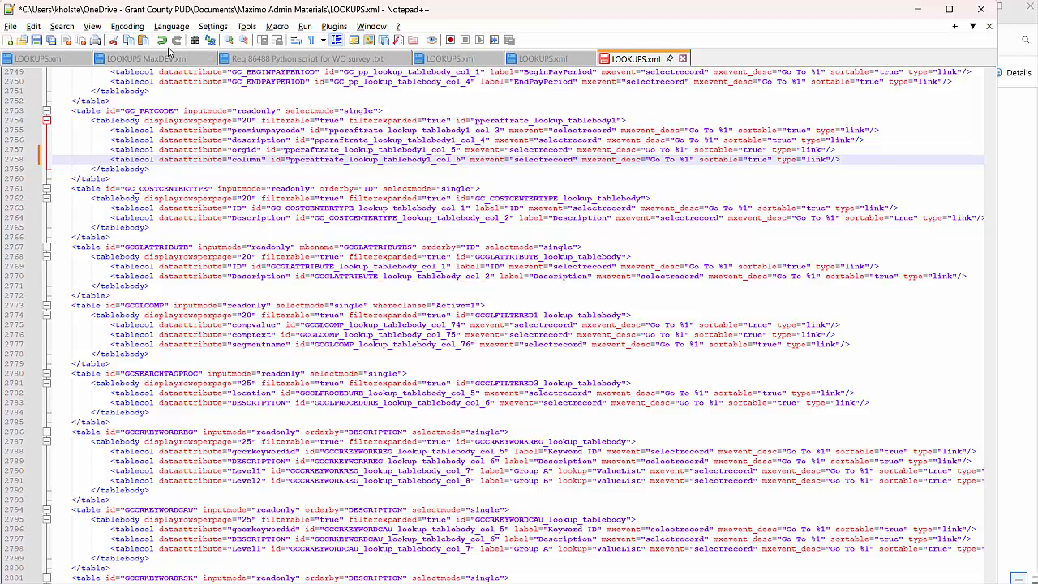
pyautogui.click(37, 41)
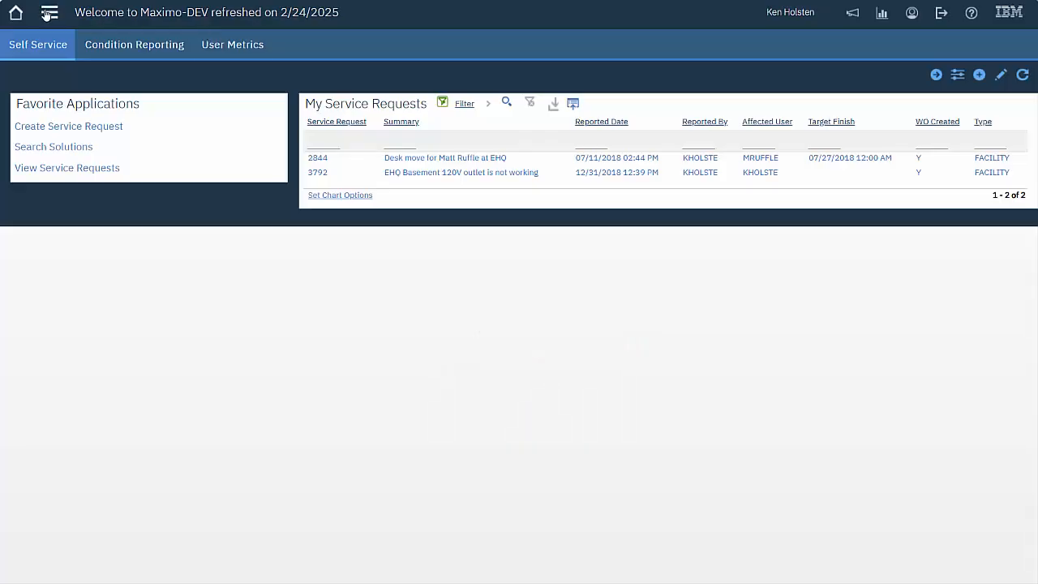
# Open Cron Task Setup under System Configuration > Platform Configuration
pyautogui.click(47, 13)
pyautogui.moveTo(99, 451)
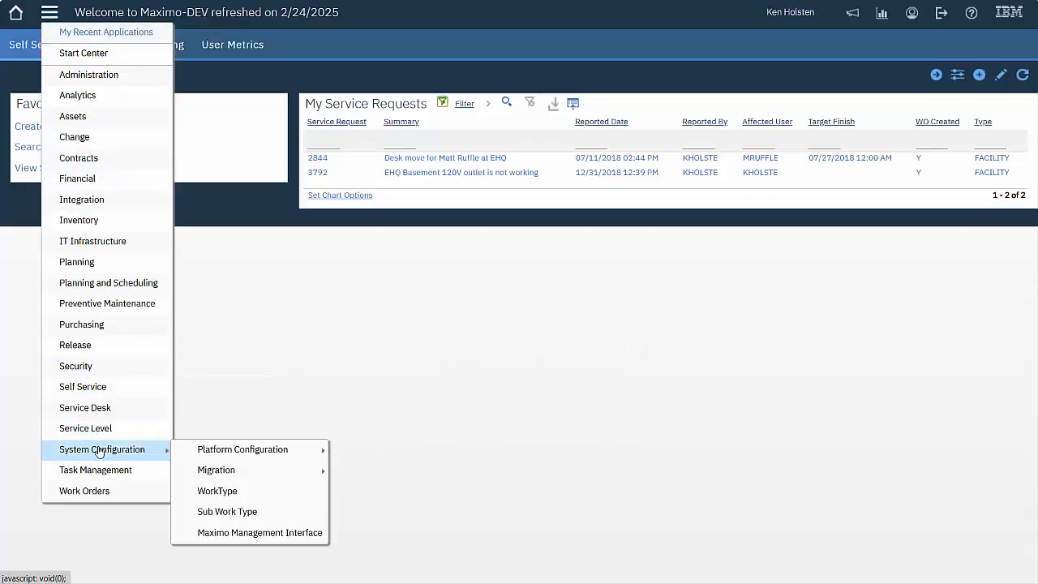
pyautogui.moveTo(240, 456)
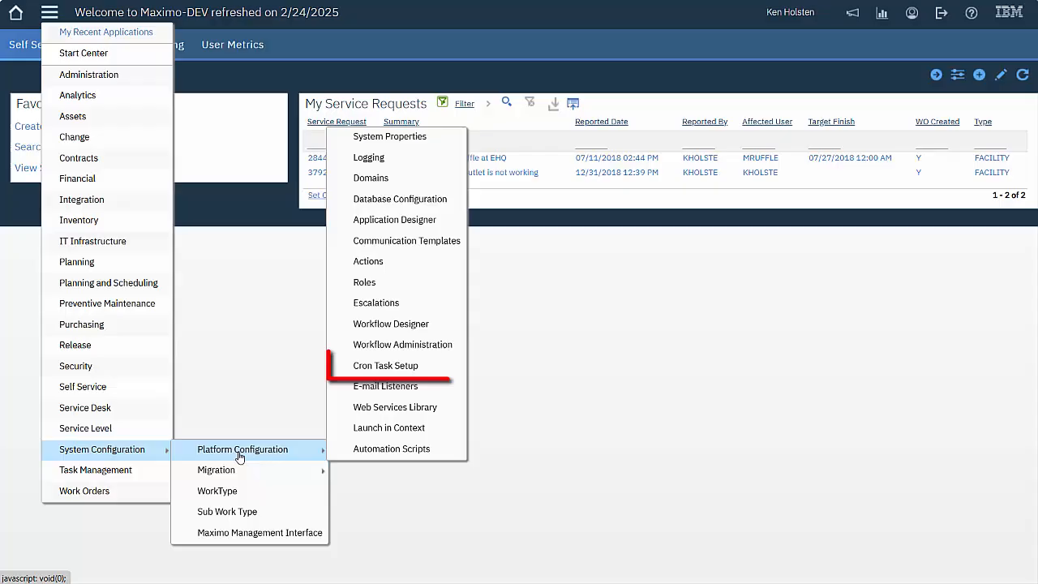
pyautogui.click(422, 371)
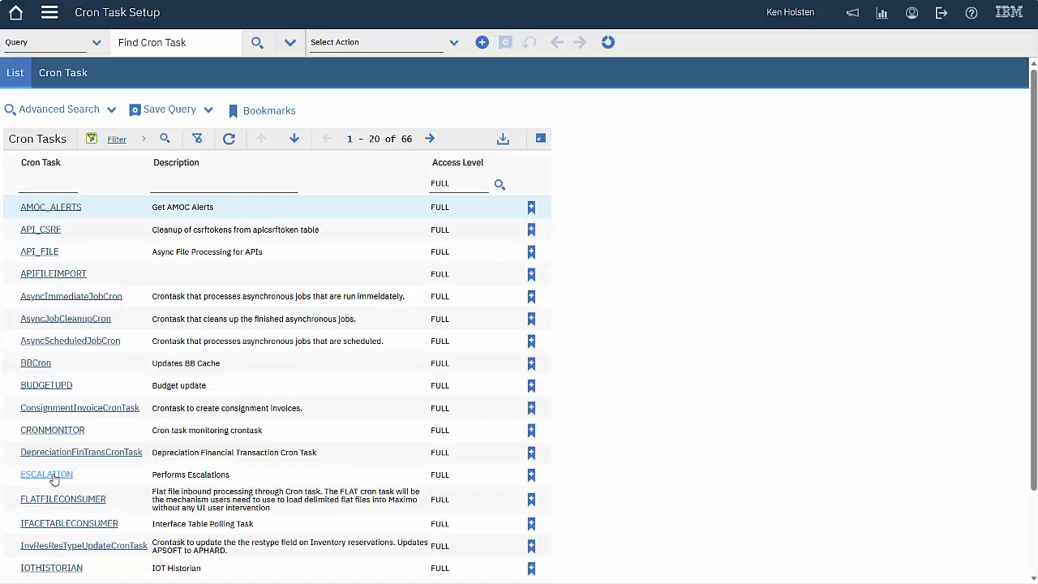
# In the ESCALATION cron task, view instance ESC1044's schedule: every 1 month, day 01, 02:00 AM
pyautogui.click(48, 475)
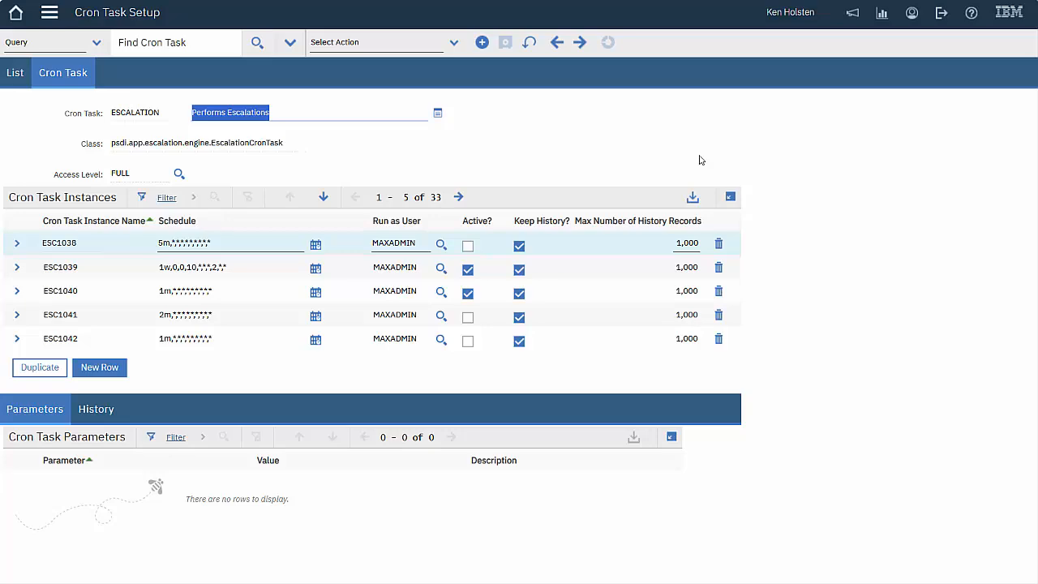
pyautogui.click(459, 197)
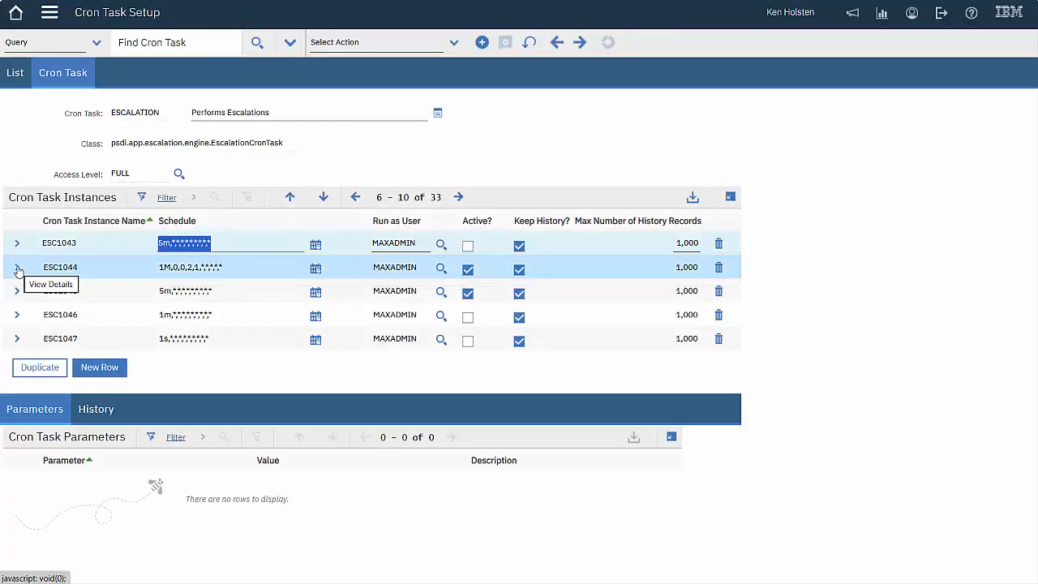
pyautogui.click(17, 268)
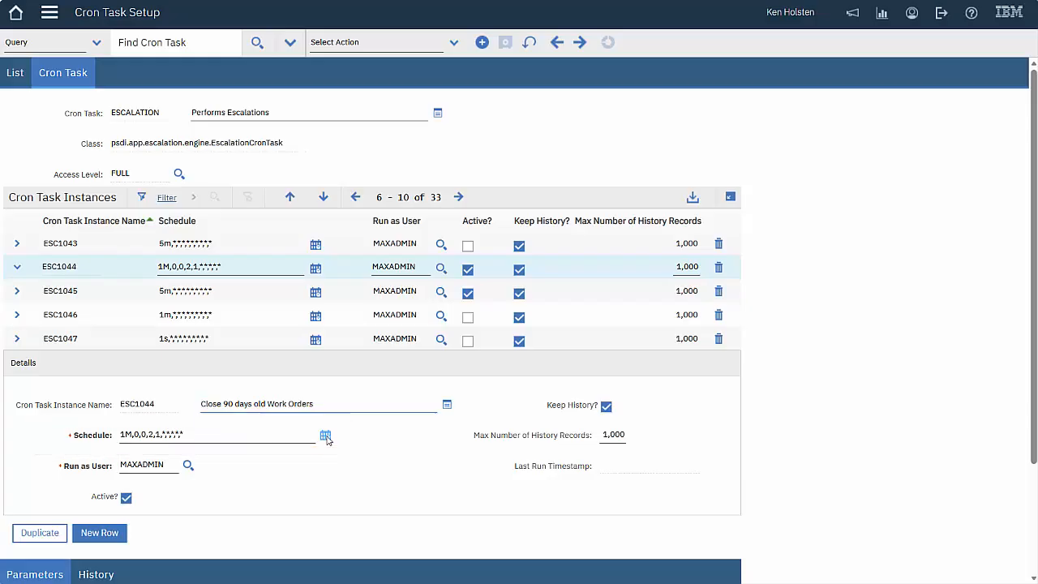
pyautogui.click(325, 436)
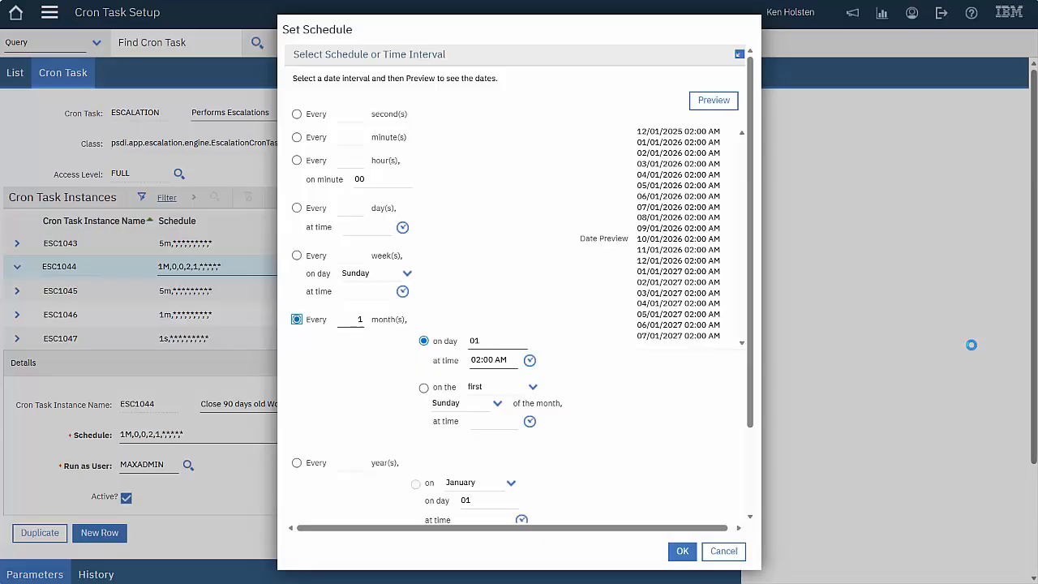
# Cancel ESC1044's schedule unchanged and expand the runscript cron task's instance details
pyautogui.moveTo(751, 358); pyautogui.dragTo(746, 464)
pyautogui.click(723, 552)
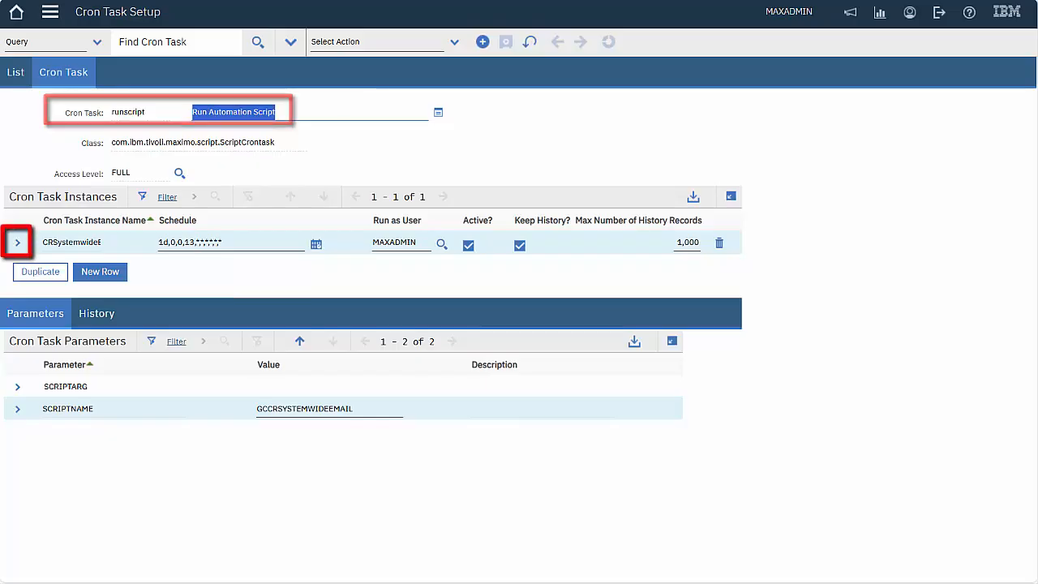
pyautogui.click(17, 241)
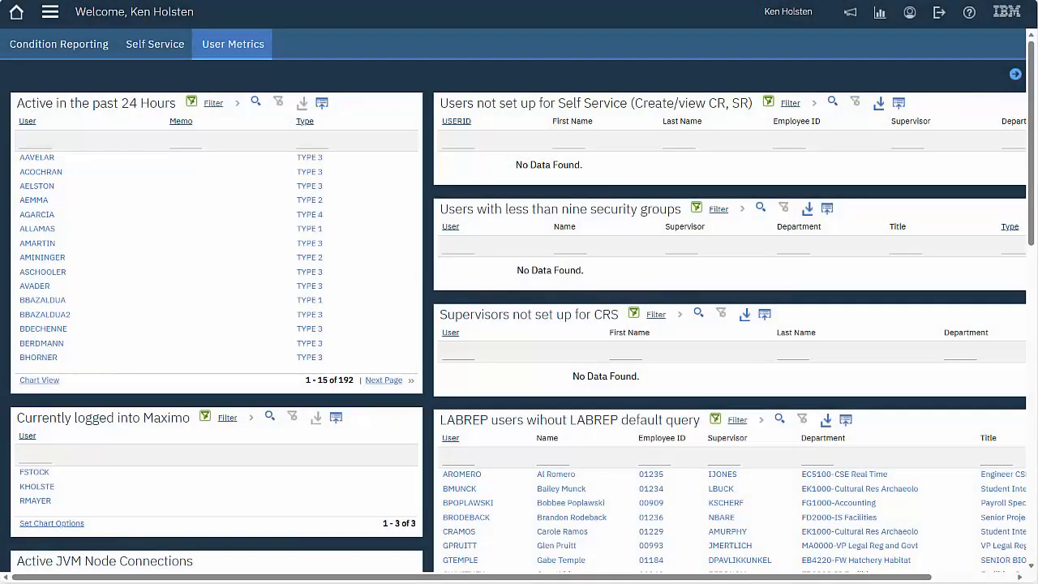
# Go to the Escalations application under System Configuration > Platform Configuration
pyautogui.click(50, 11)
pyautogui.moveTo(158, 454)
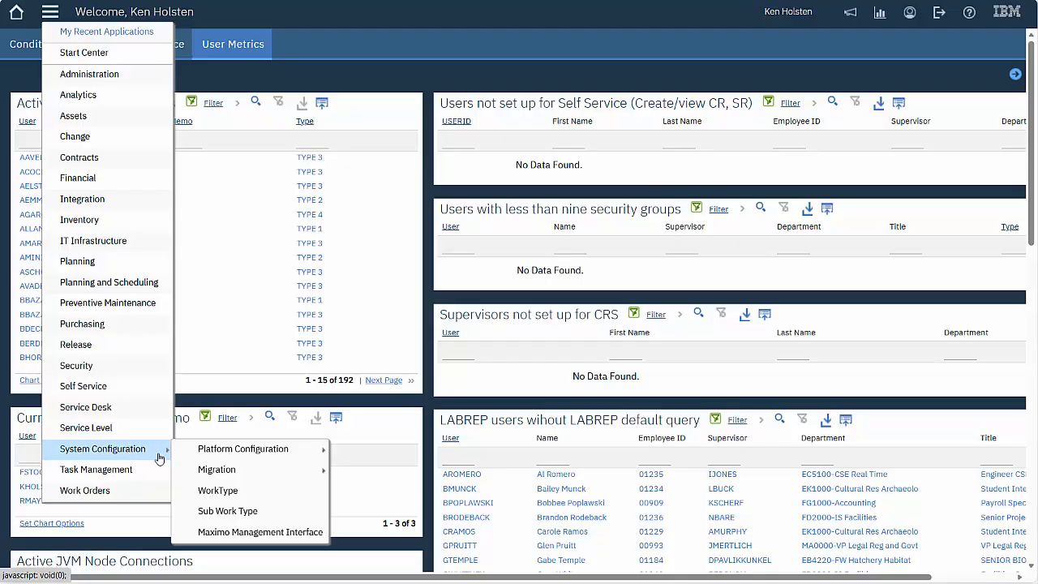
pyautogui.moveTo(269, 451)
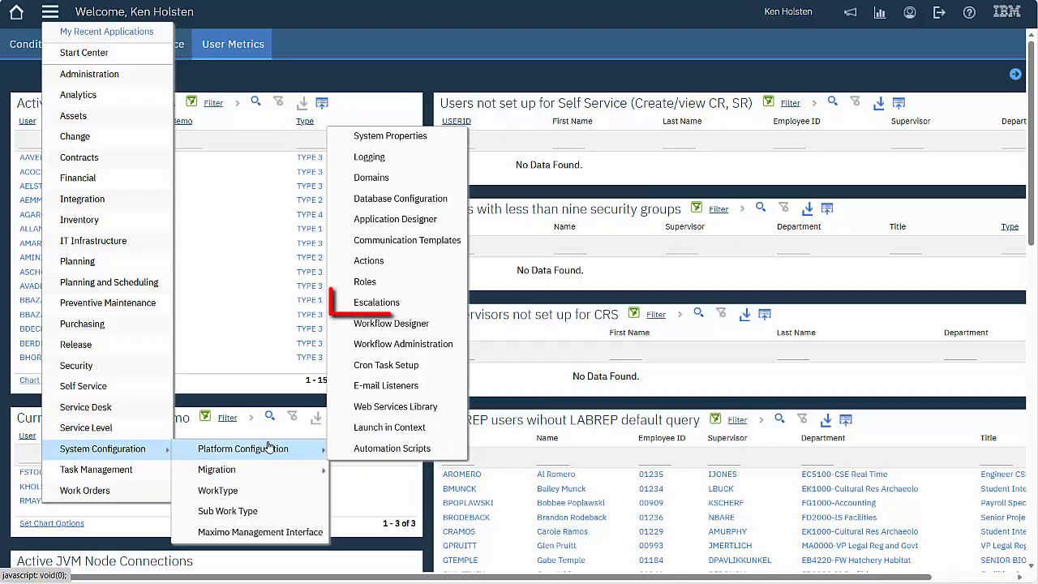
pyautogui.click(388, 303)
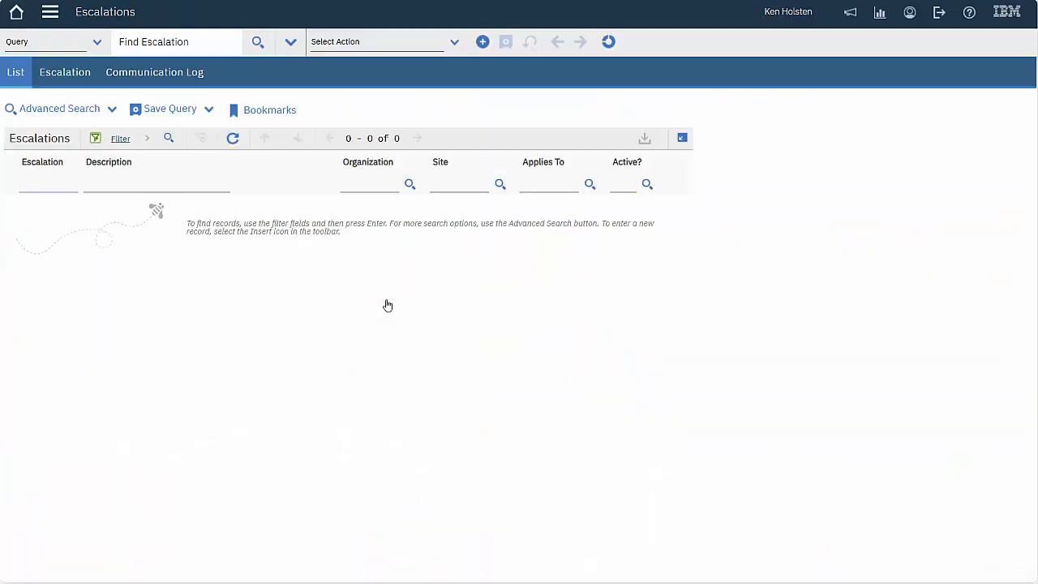
# Filter escalations by gc% and open GCCAPWOLATE, 'CAP WO is one day late'
pyautogui.press('Return')
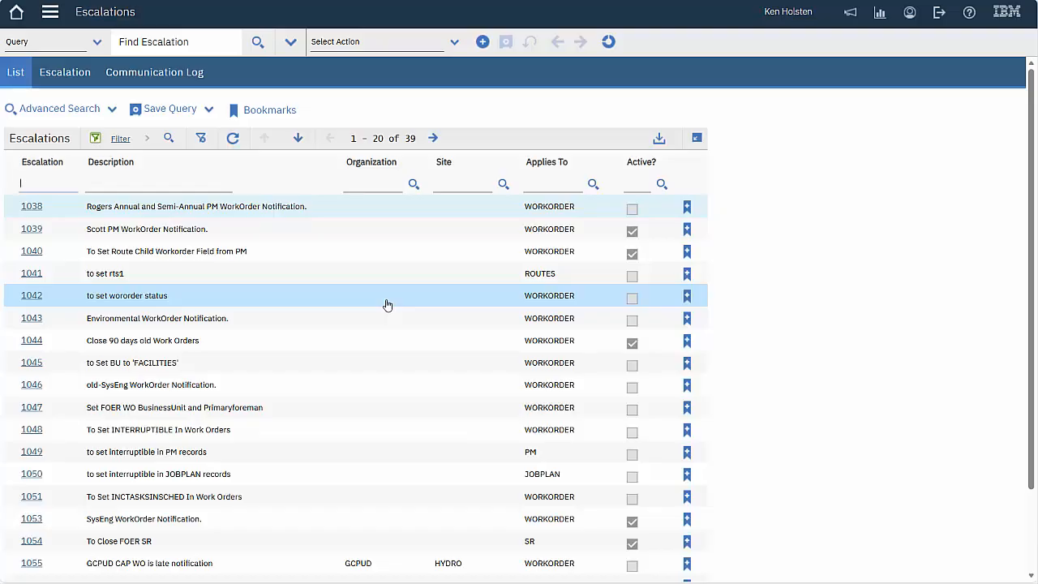
pyautogui.write('gc%')
pyautogui.press('Return')
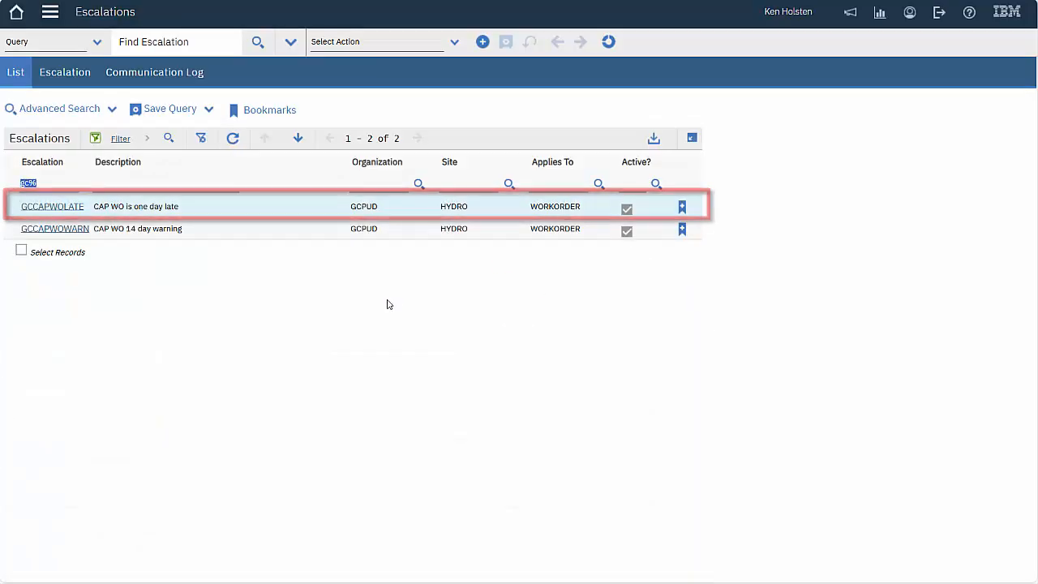
pyautogui.click(29, 206)
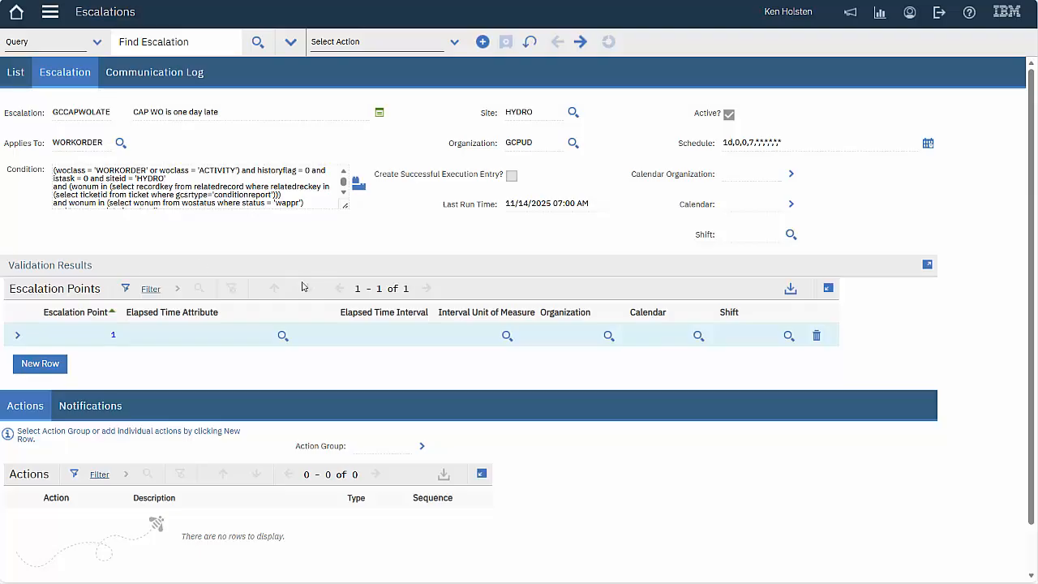
# Enlarge GCCAPWOLATE's condition box and review its every-1-day 07:00 AM schedule unchanged
pyautogui.moveTo(347, 211); pyautogui.dragTo(409, 255)
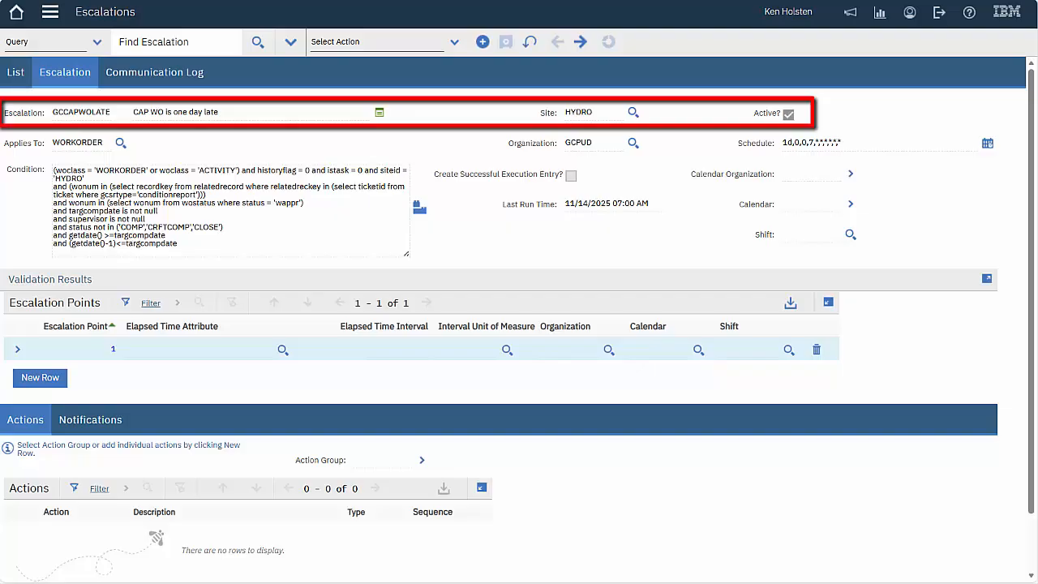
pyautogui.click(987, 144)
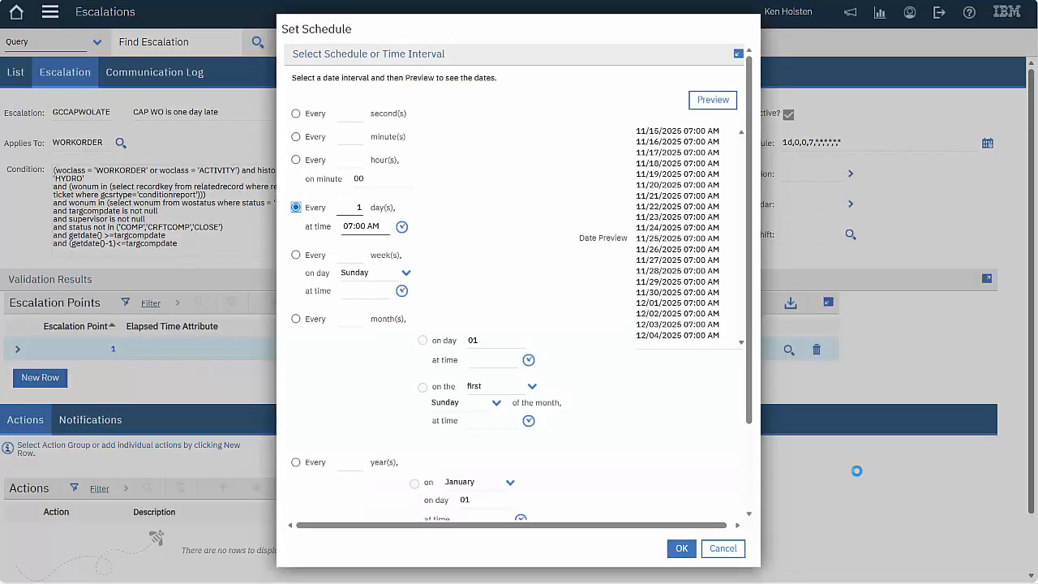
pyautogui.click(730, 553)
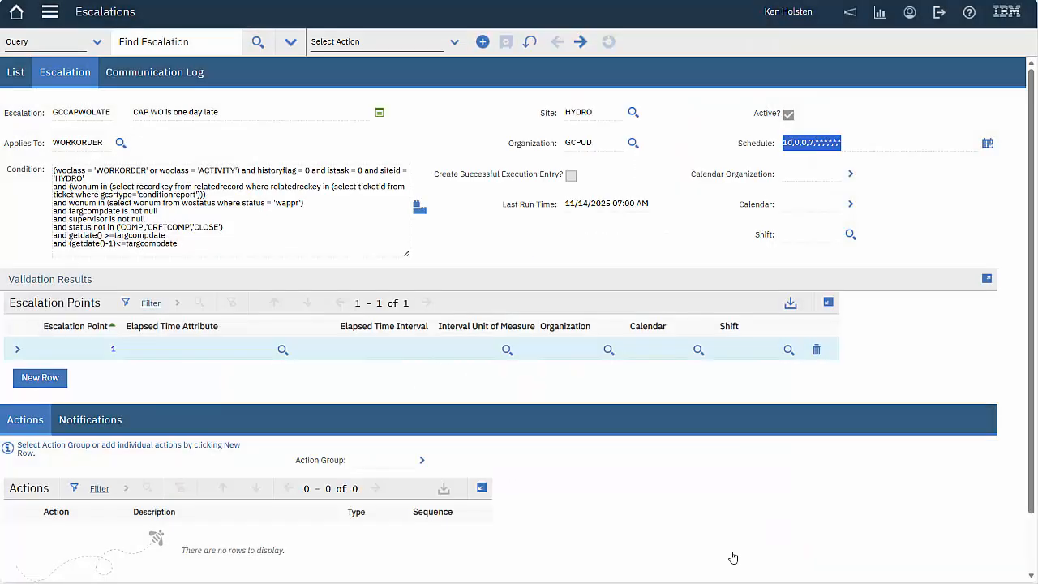
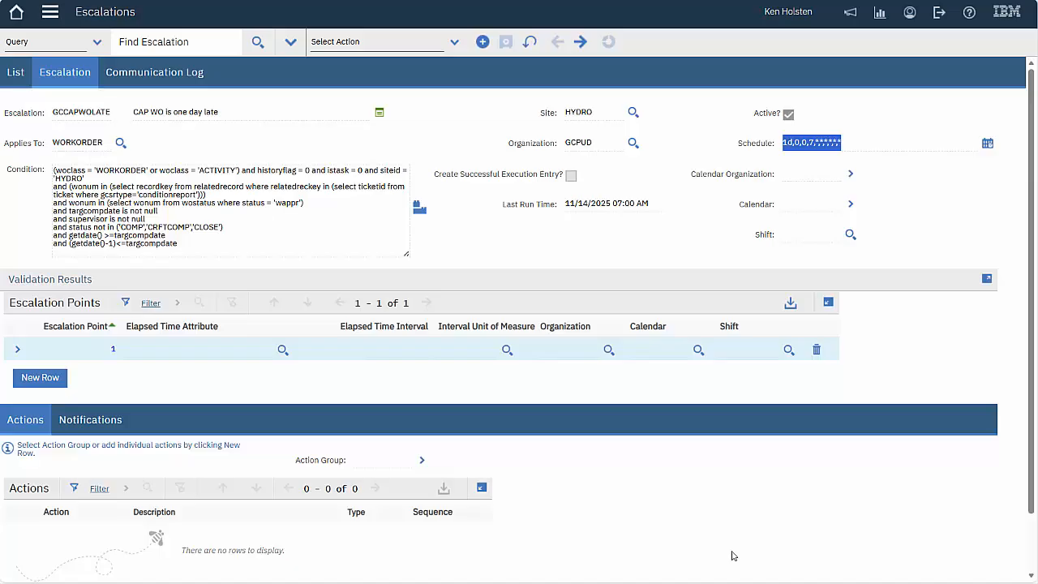
# Review the GCCAPWOLATE escalation's notifications with the notification row expanded
pyautogui.click(90, 420)
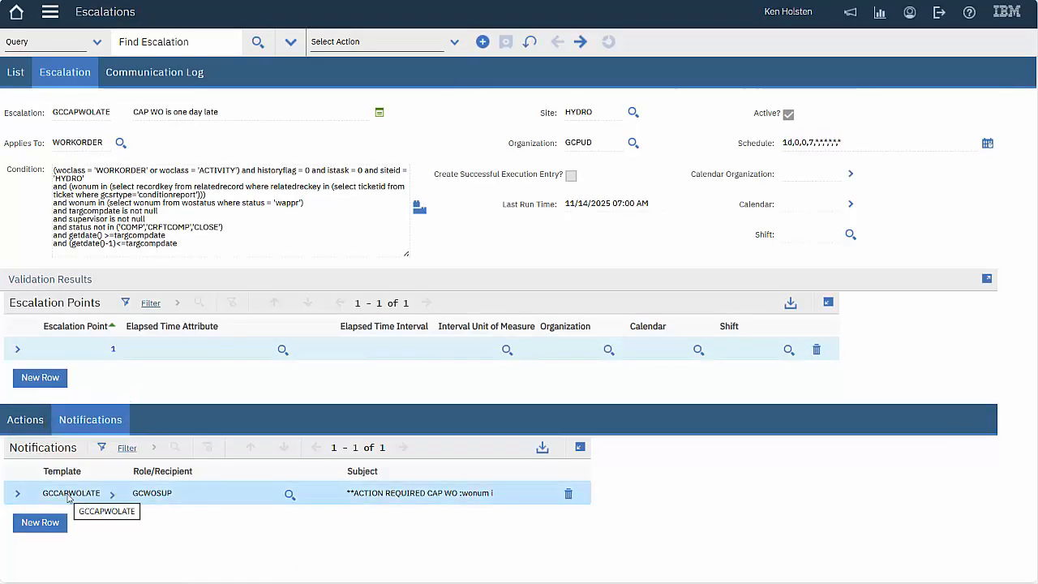
pyautogui.click(18, 493)
pyautogui.moveTo(1030, 296); pyautogui.dragTo(1024, 501)
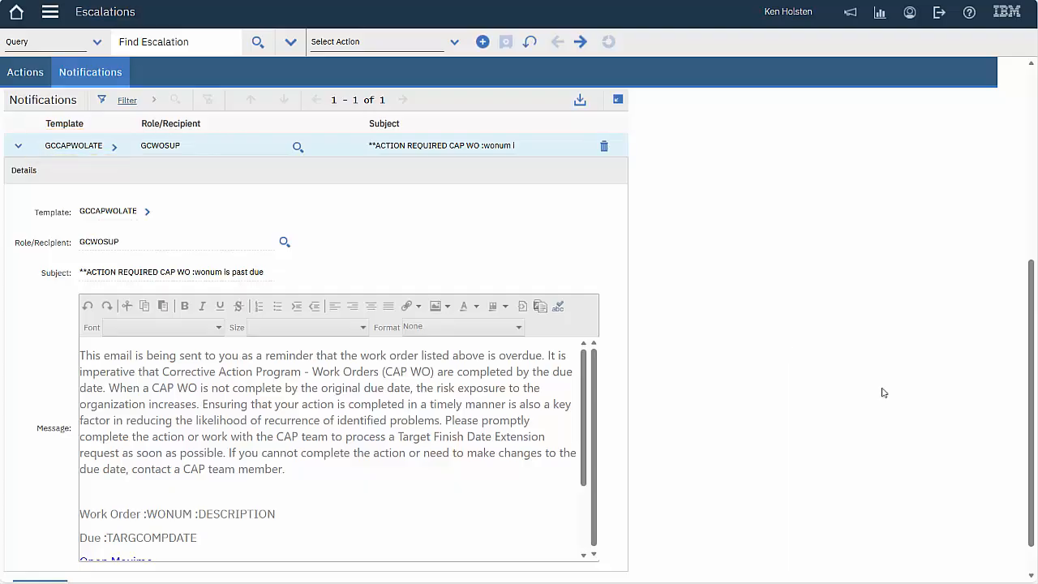
pyautogui.scroll(5, 955, 447)
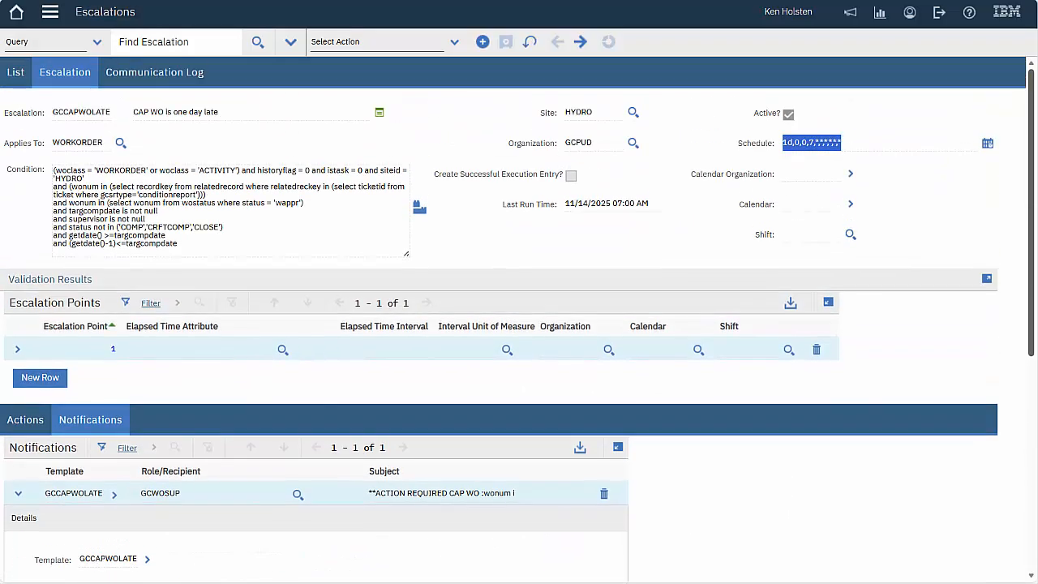
# Open escalation GCCAPWOWARN from the list and enlarge its condition box to read the query
pyautogui.click(12, 74)
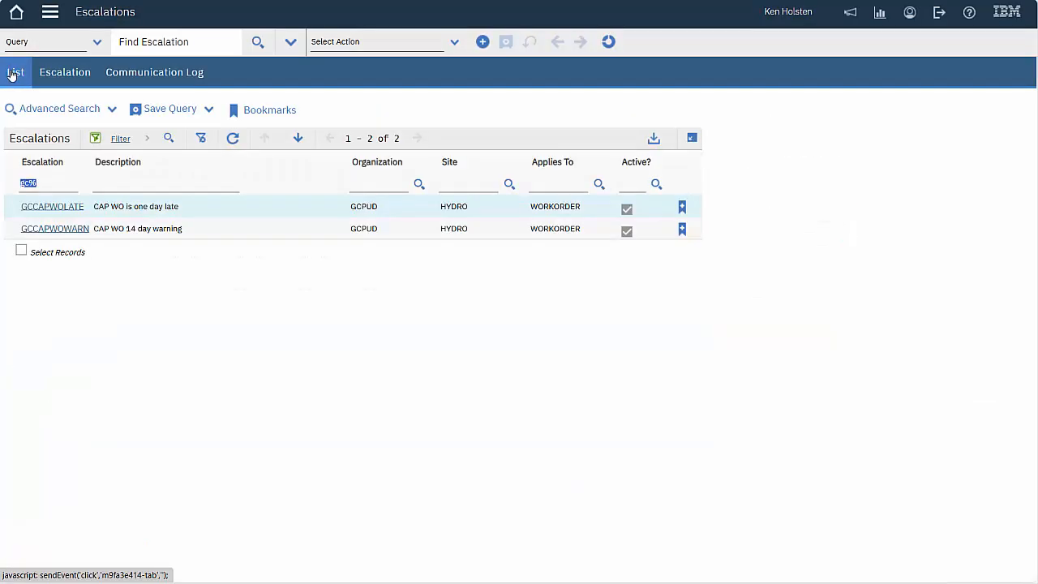
pyautogui.click(61, 231)
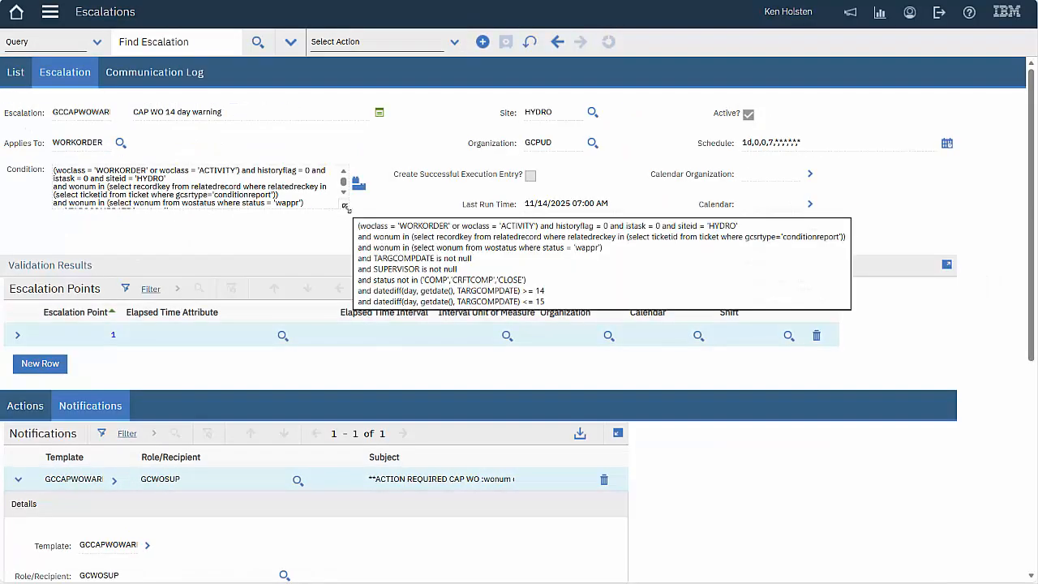
pyautogui.moveTo(345, 206); pyautogui.dragTo(404, 256)
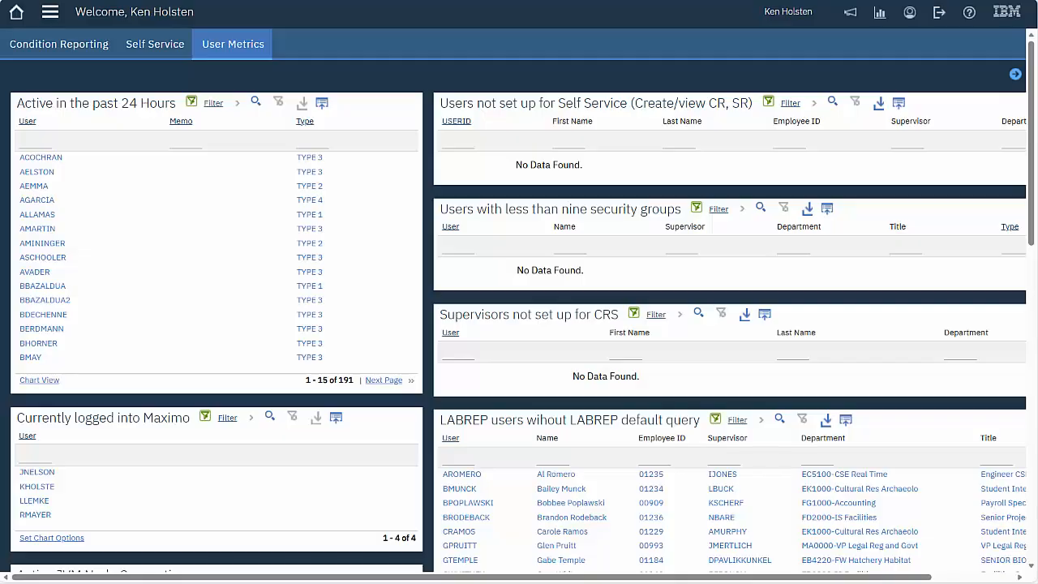
# In the Conditional Expression Manager, filter conditions by GC% and expand GCCAPWOCLOS's details
pyautogui.click(51, 14)
pyautogui.moveTo(77, 81)
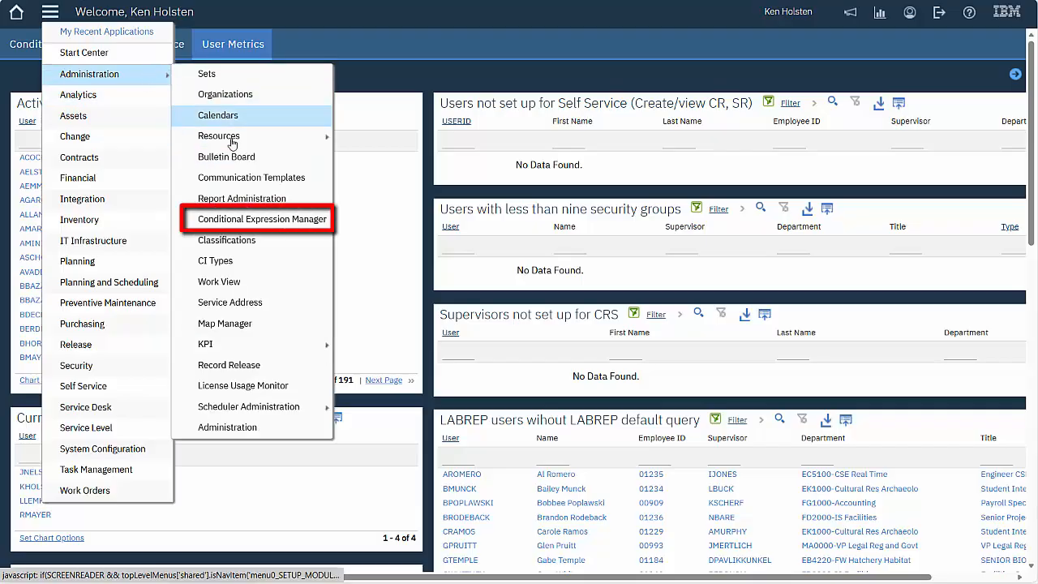
pyautogui.click(246, 220)
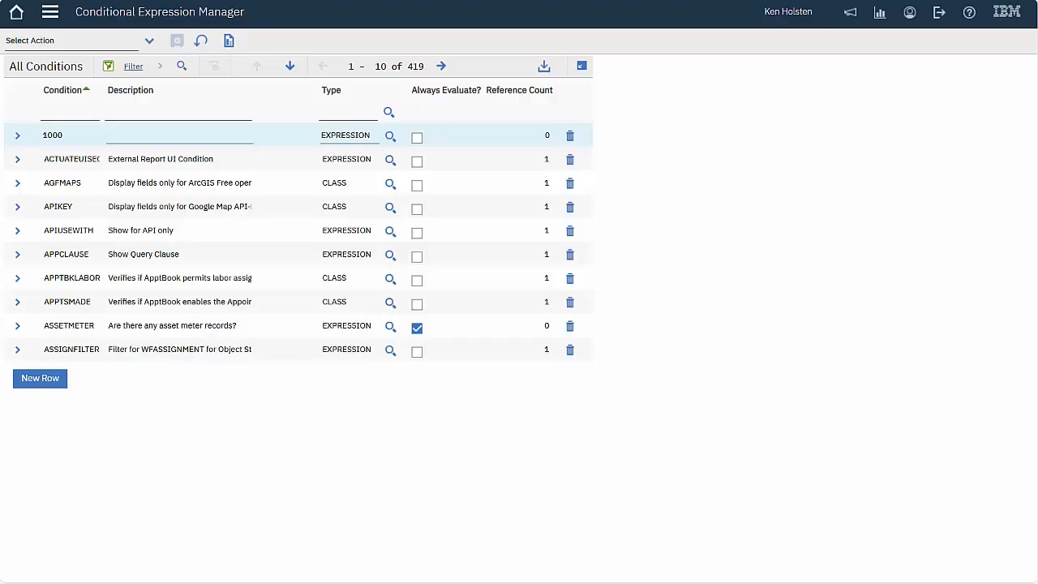
pyautogui.click(78, 111)
pyautogui.write('GC%')
pyautogui.press('Return')
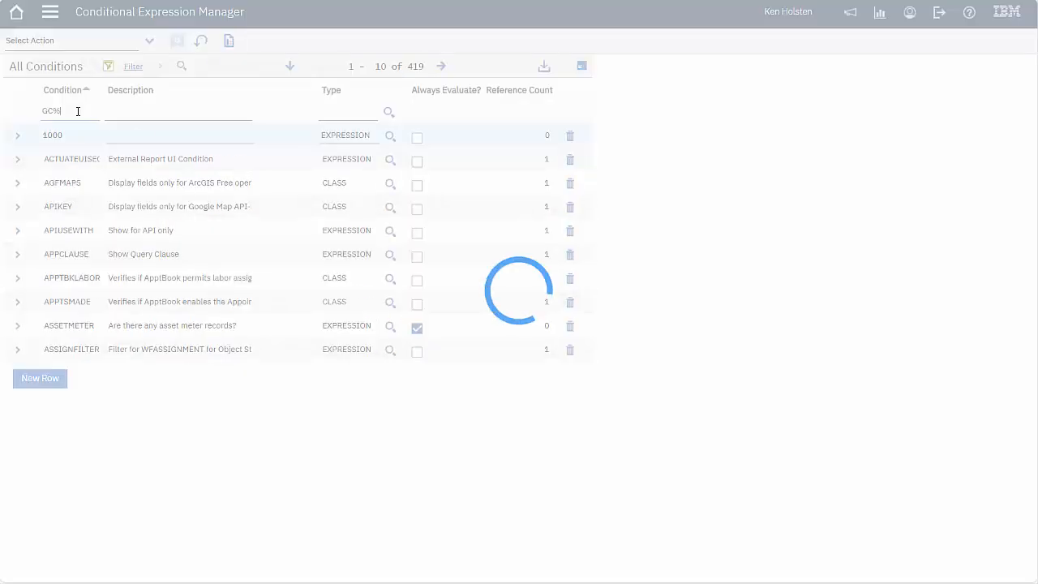
pyautogui.click(20, 257)
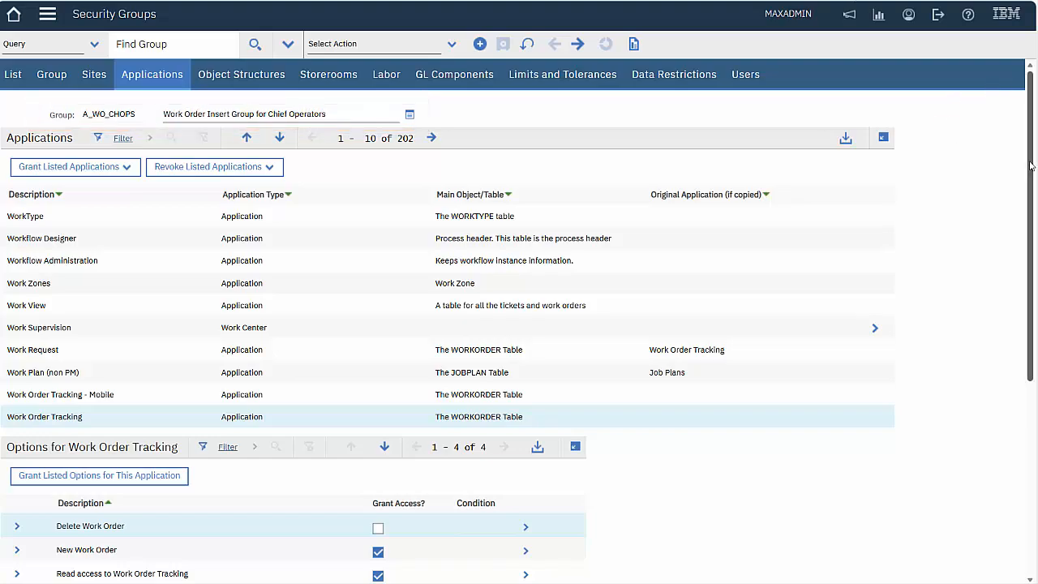
# Follow Cancel Work Order's GCCAPWOCLOS condition link, then expand GCHIDEVALUE on the next page of conditions
pyautogui.moveTo(1031, 165); pyautogui.dragTo(1011, 352)
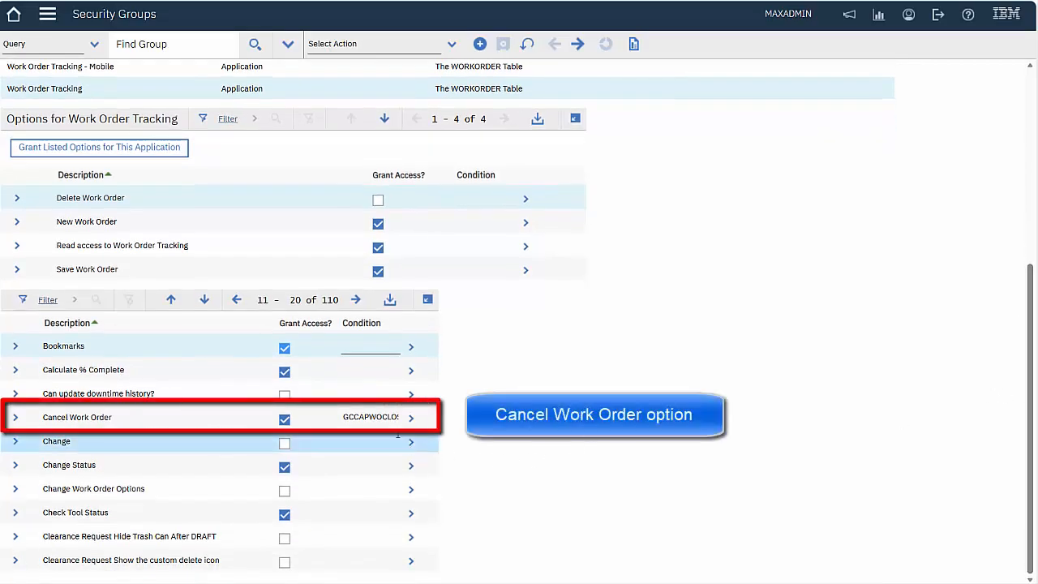
pyautogui.click(389, 418)
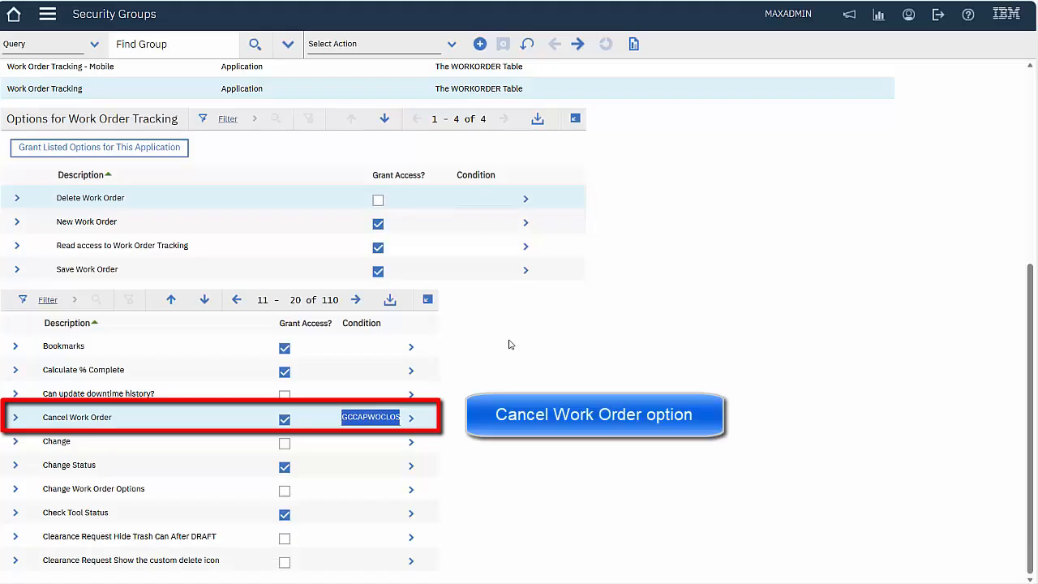
pyautogui.click(357, 300)
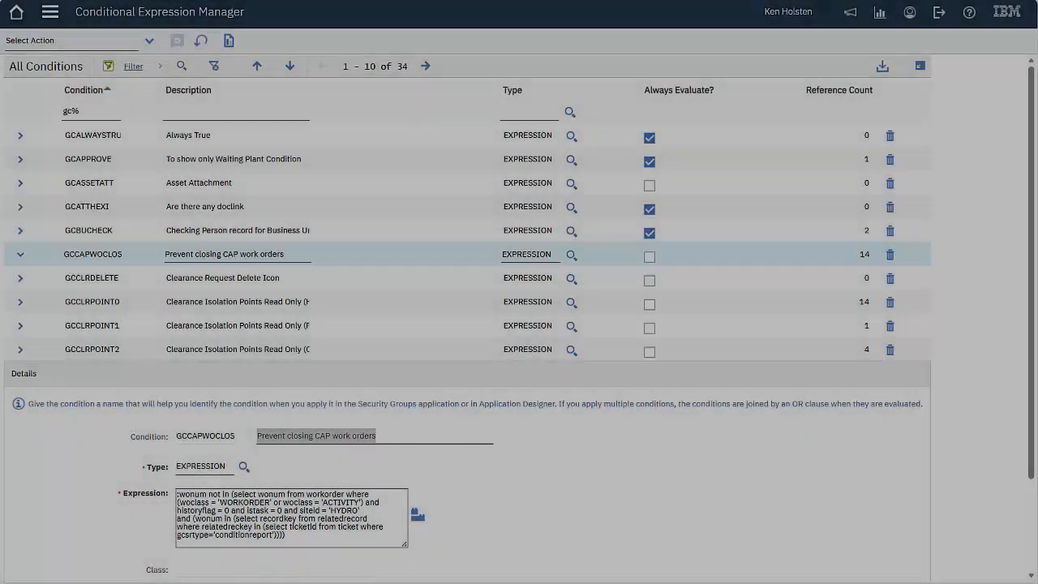
pyautogui.click(426, 65)
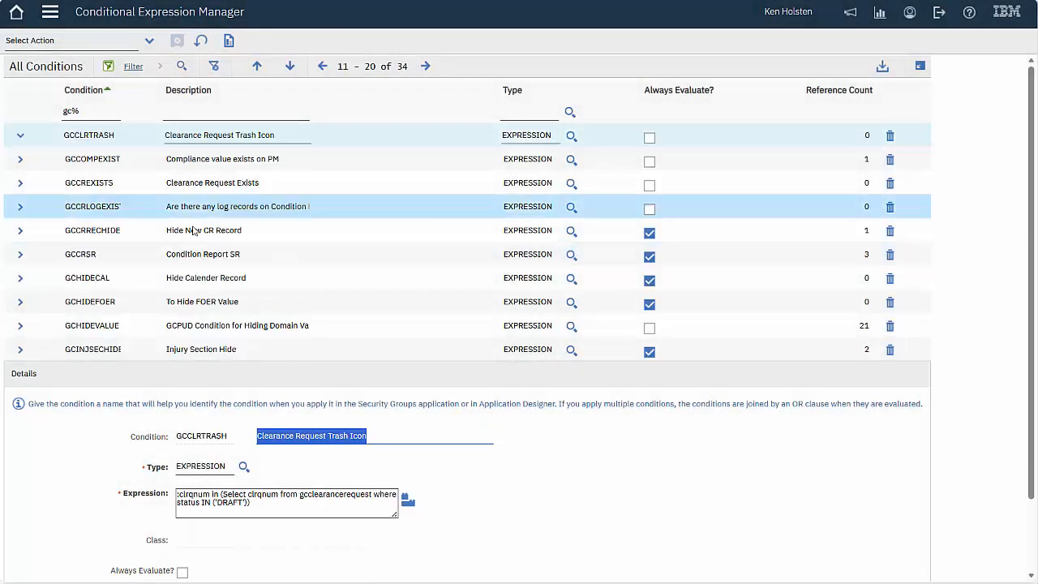
pyautogui.click(20, 326)
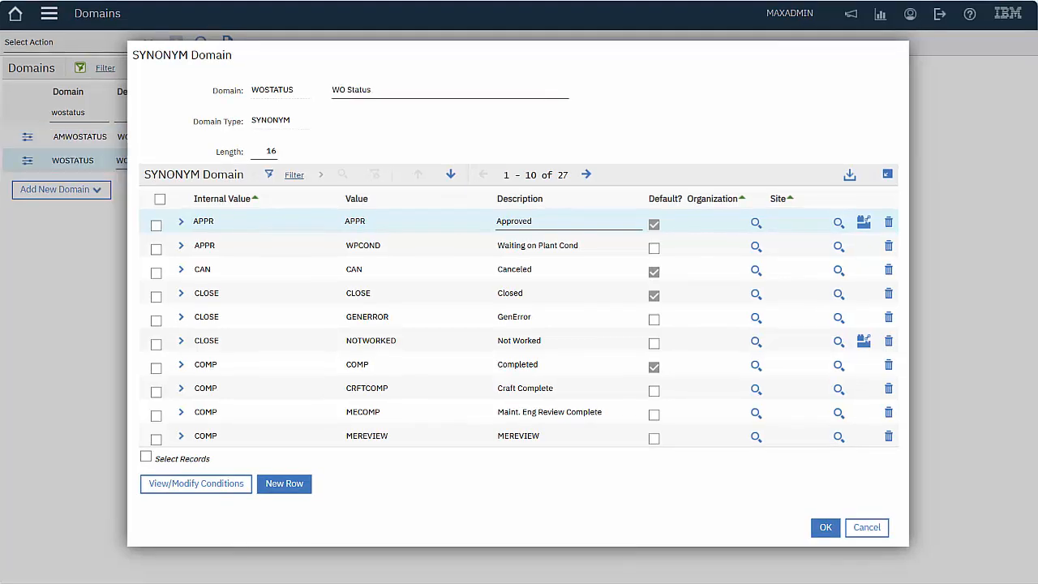
# Inspect the NOTWORKED status's GCHIDEVALUE condition, then close the conditions and WOSTATUS domain windows
pyautogui.click(863, 341)
pyautogui.click(298, 321)
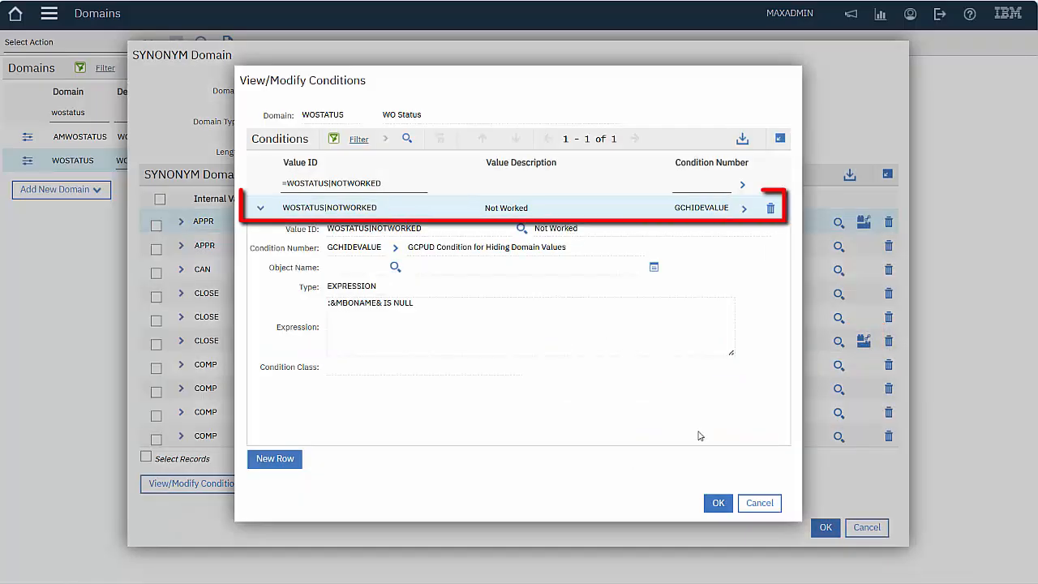
pyautogui.click(759, 504)
pyautogui.click(825, 529)
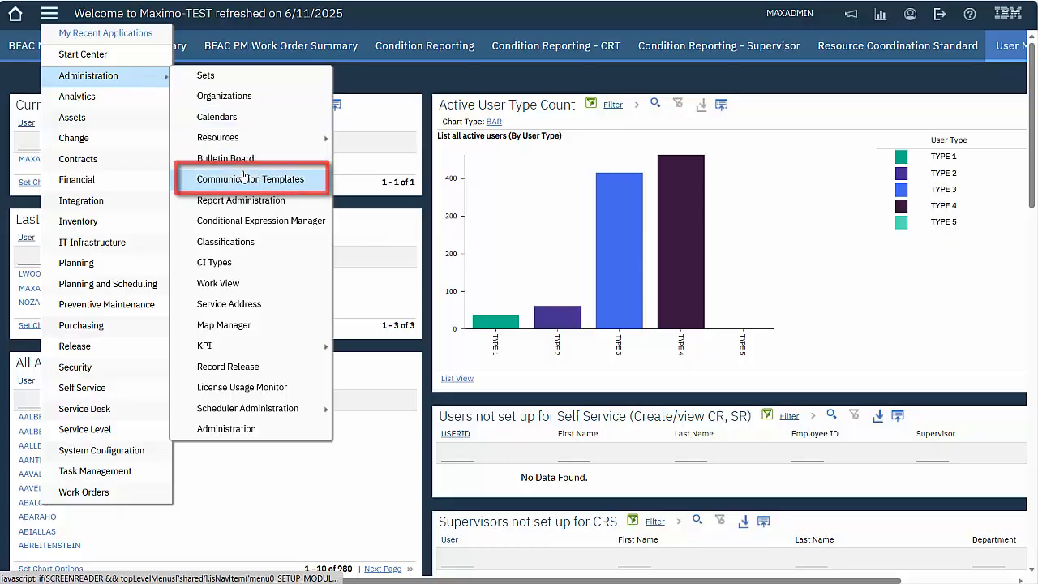
# Open the Communication Templates application from the Administration menu
pyautogui.click(243, 177)
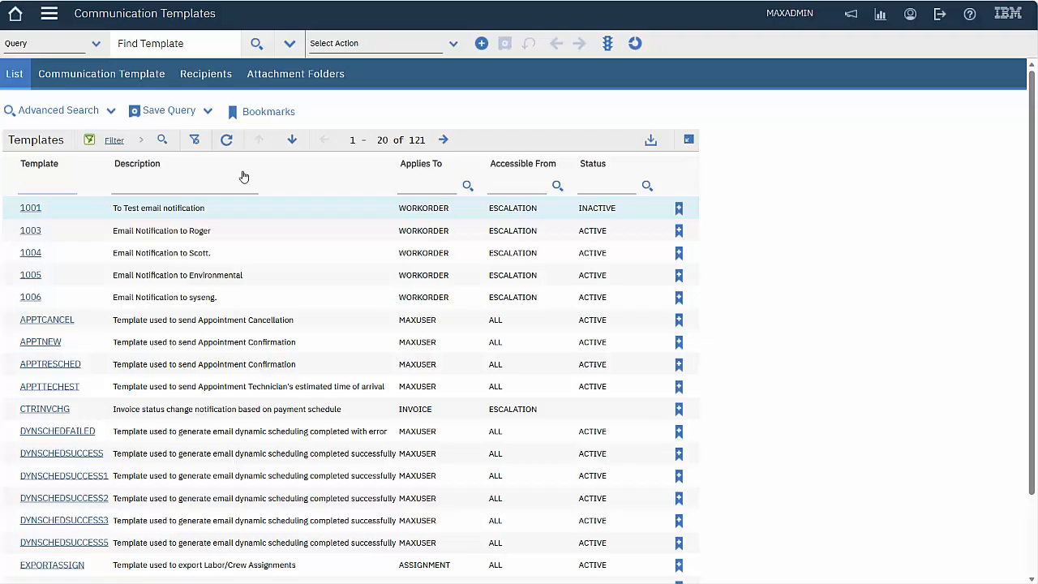
# Filter communication templates by %late% and open GCCAPWOLATE
pyautogui.click(55, 184)
pyautogui.write('%late%')
pyautogui.press('Return')
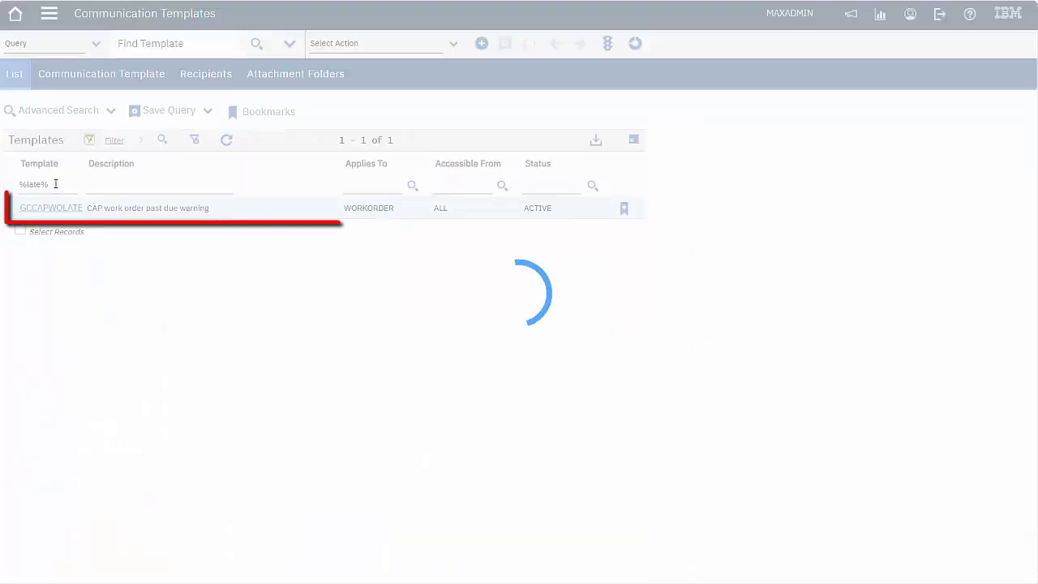
pyautogui.click(45, 208)
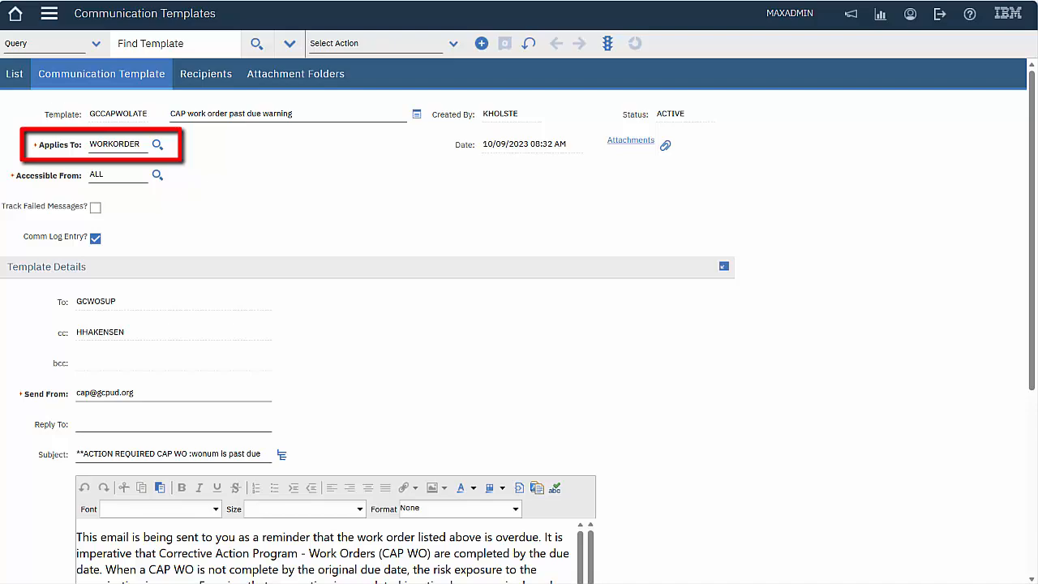
# Check the Accessible From options and scroll through the template's recipients, subject and message
pyautogui.click(158, 175)
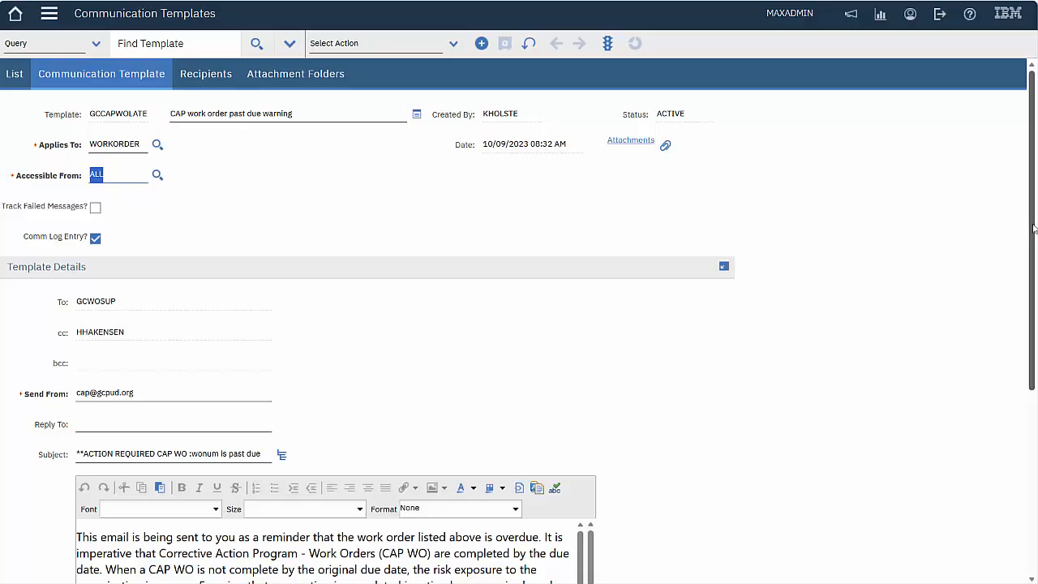
pyautogui.moveTo(1034, 229); pyautogui.dragTo(989, 411)
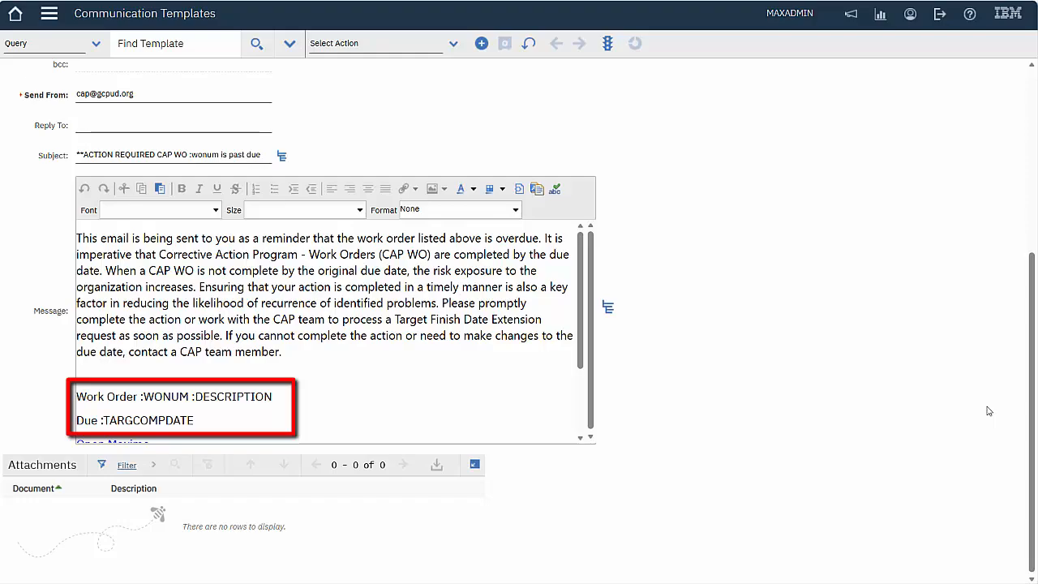
pyautogui.moveTo(581, 312); pyautogui.dragTo(579, 377)
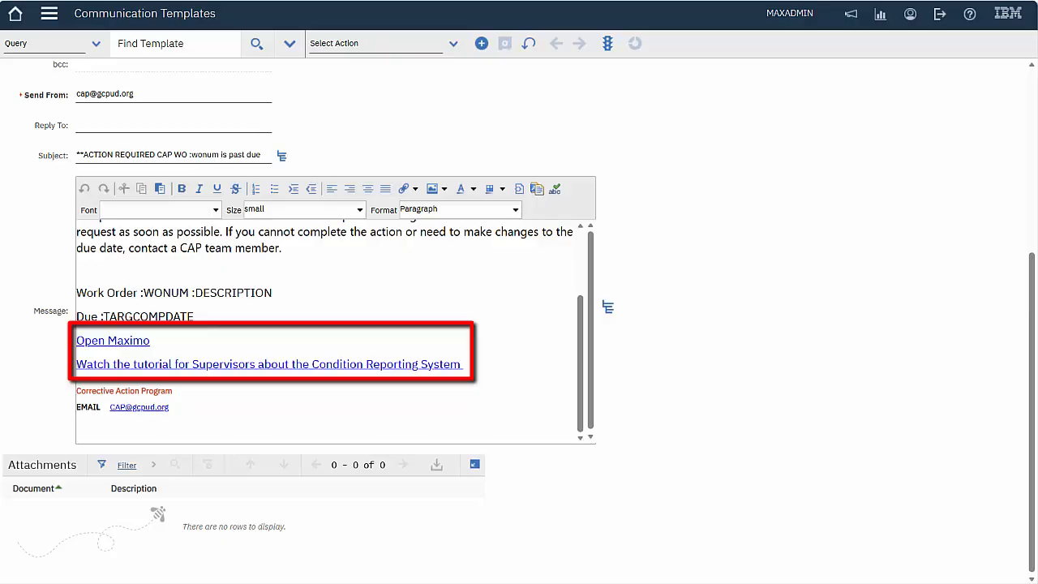
pyautogui.moveTo(1032, 341); pyautogui.dragTo(1032, 158)
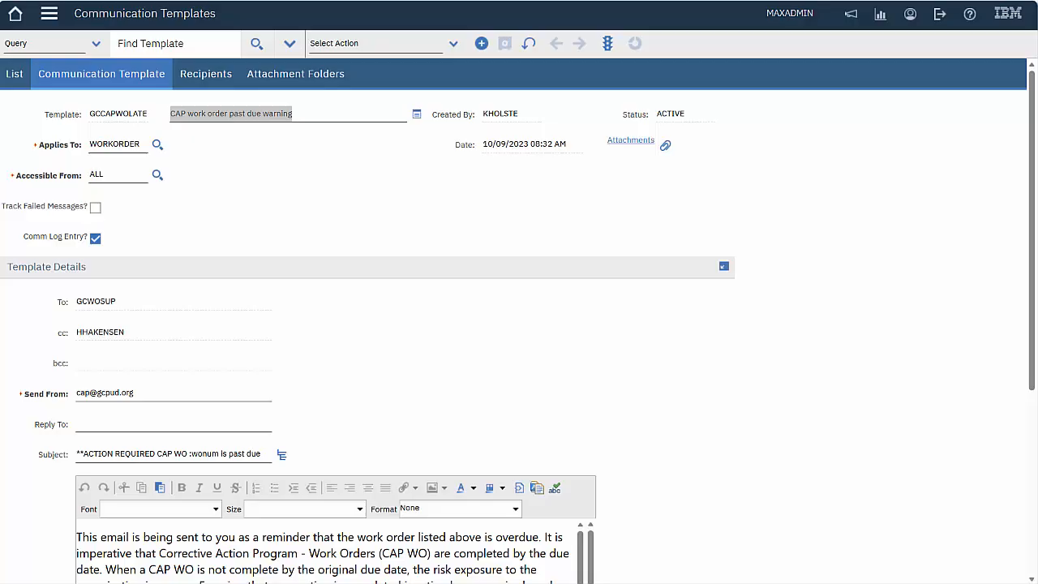
# Check the past-due warning's role recipients, then filter templates by gc% and open GCCRSYSTEMWIDE
pyautogui.click(205, 76)
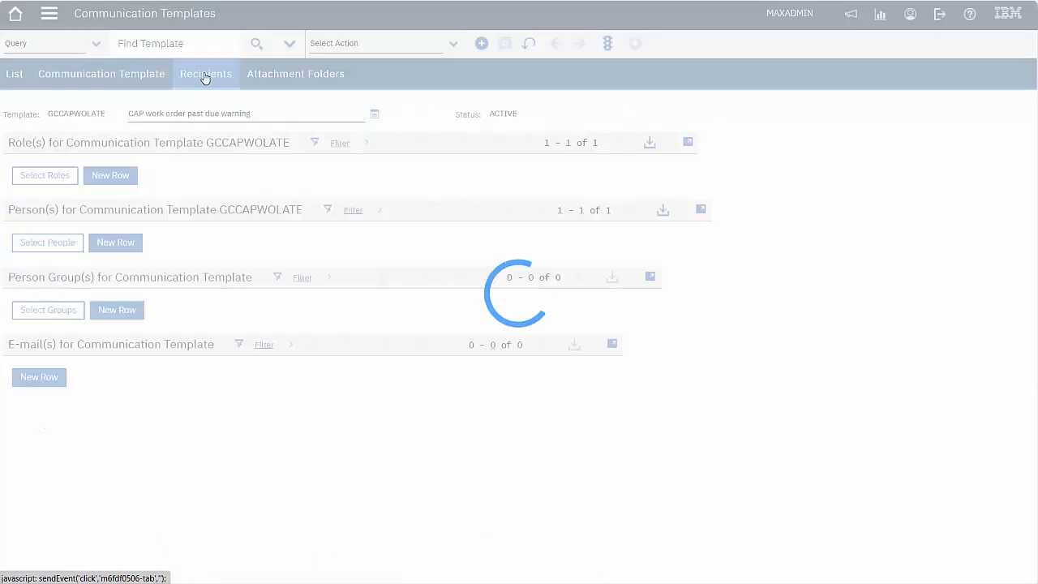
pyautogui.click(688, 143)
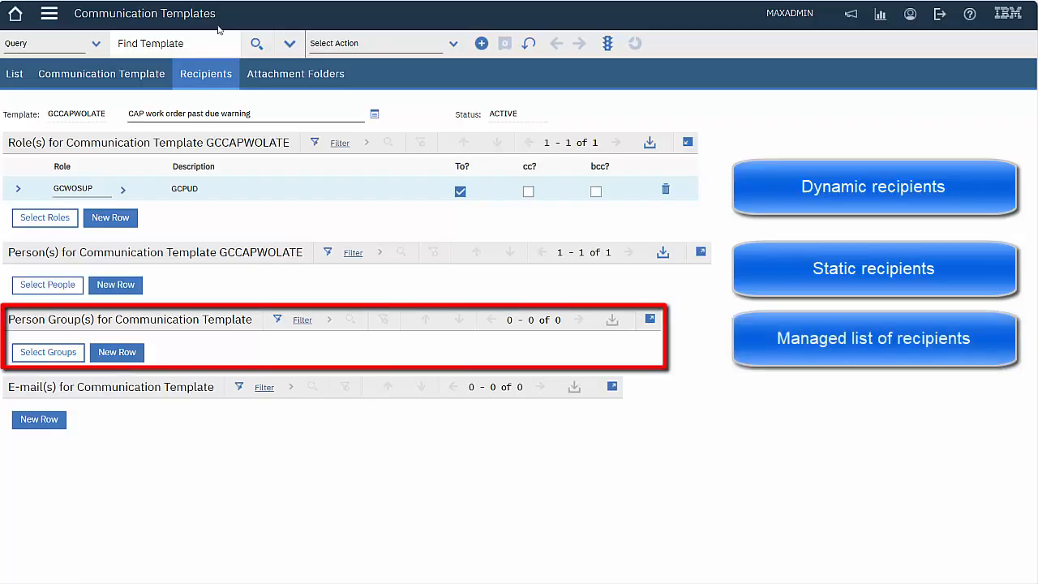
pyautogui.click(16, 74)
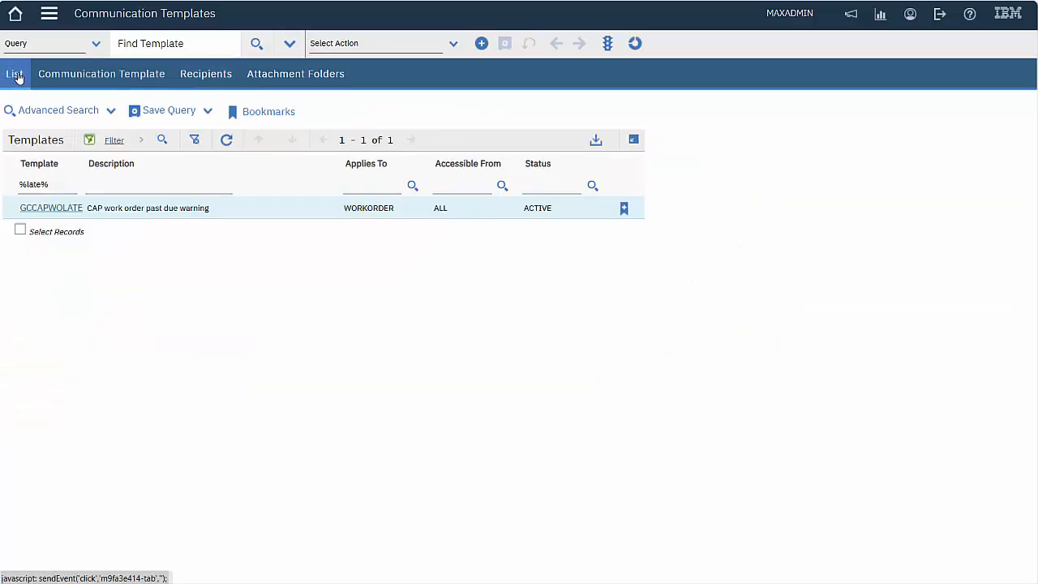
pyautogui.write('gc%')
pyautogui.press('Return')
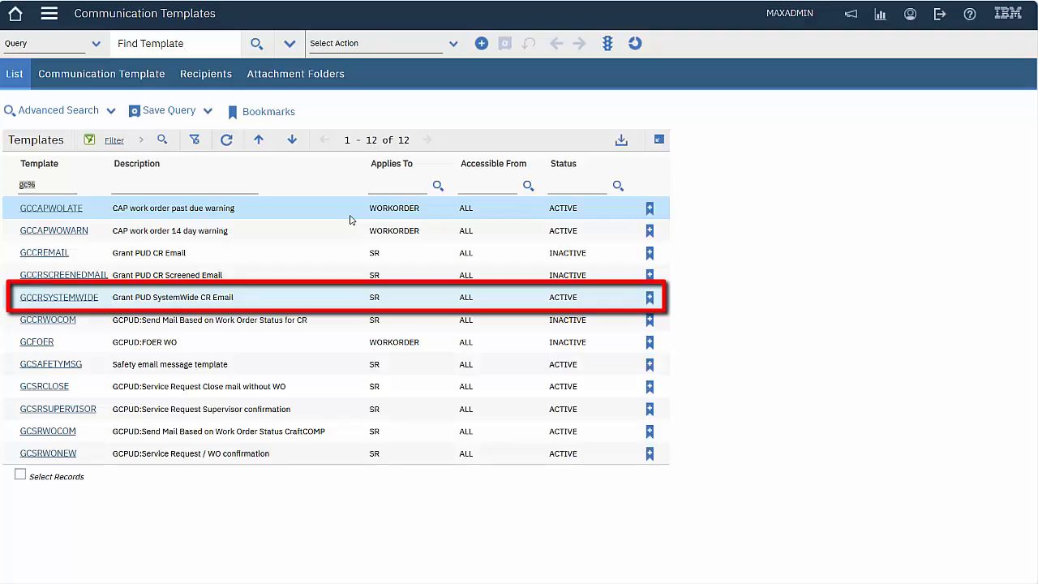
pyautogui.click(73, 300)
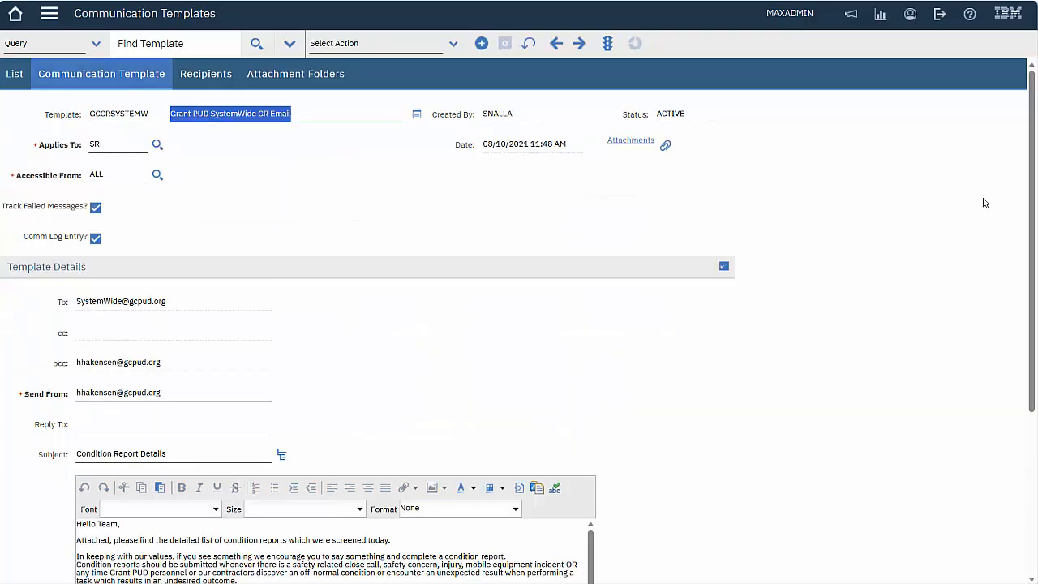
pyautogui.moveTo(1033, 185); pyautogui.dragTo(1013, 338)
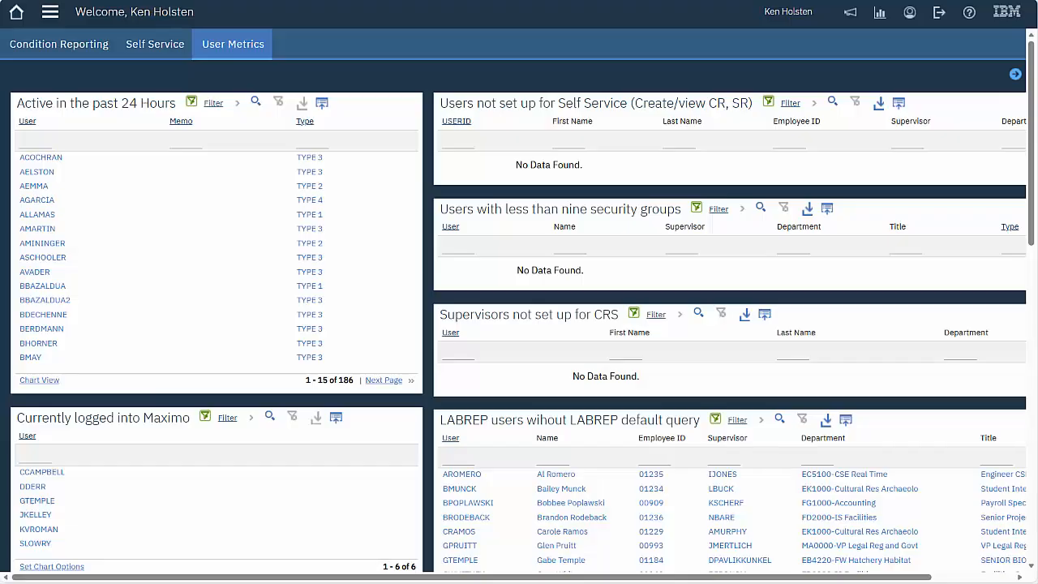
# Open Security Groups and filter groups by A_CR%, listing 11 groups such as A_CR_CRT
pyautogui.click(49, 13)
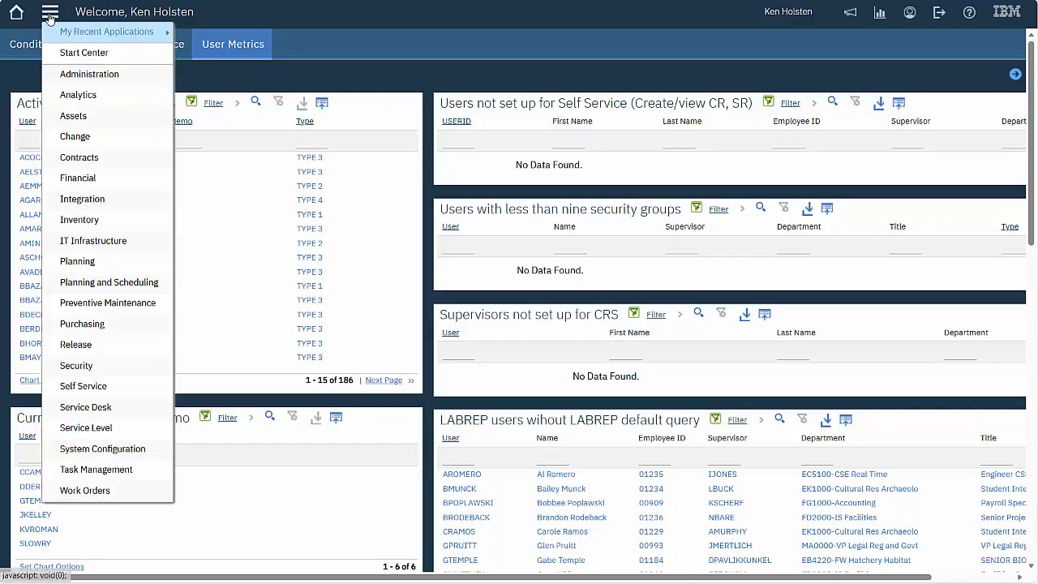
pyautogui.moveTo(64, 414)
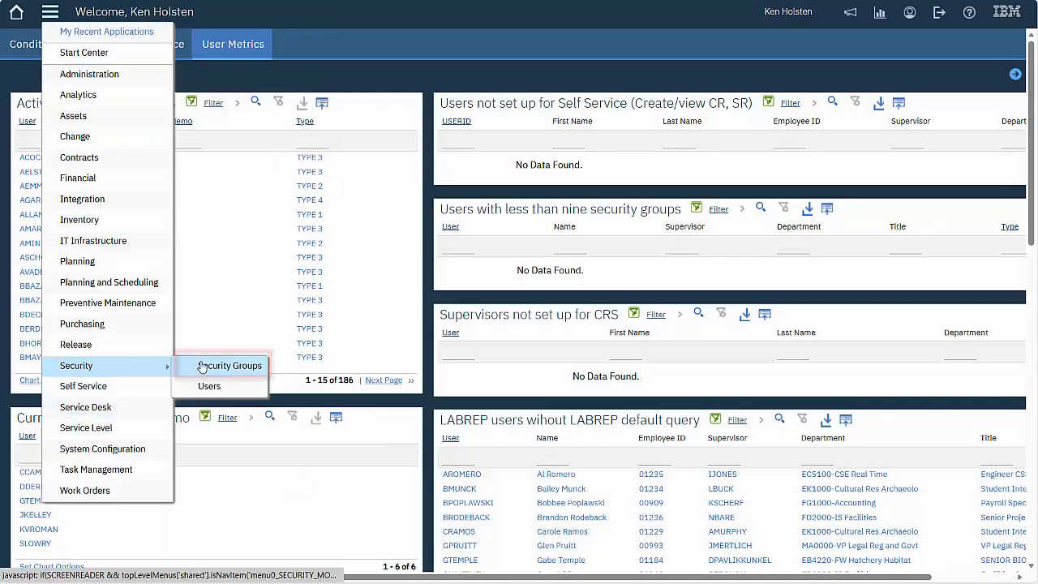
pyautogui.click(208, 371)
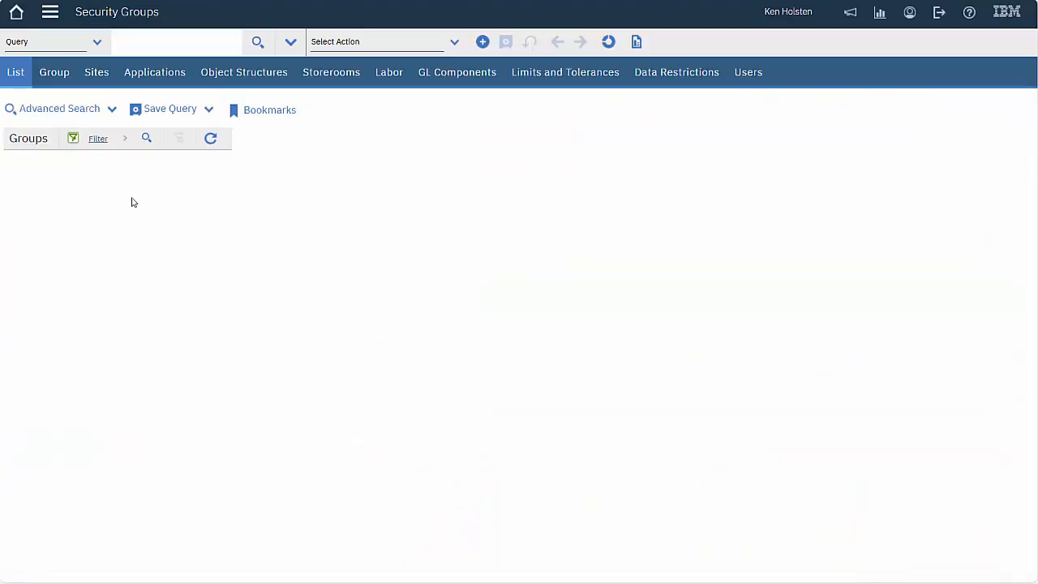
pyautogui.click(47, 177)
pyautogui.write('A_CR%')
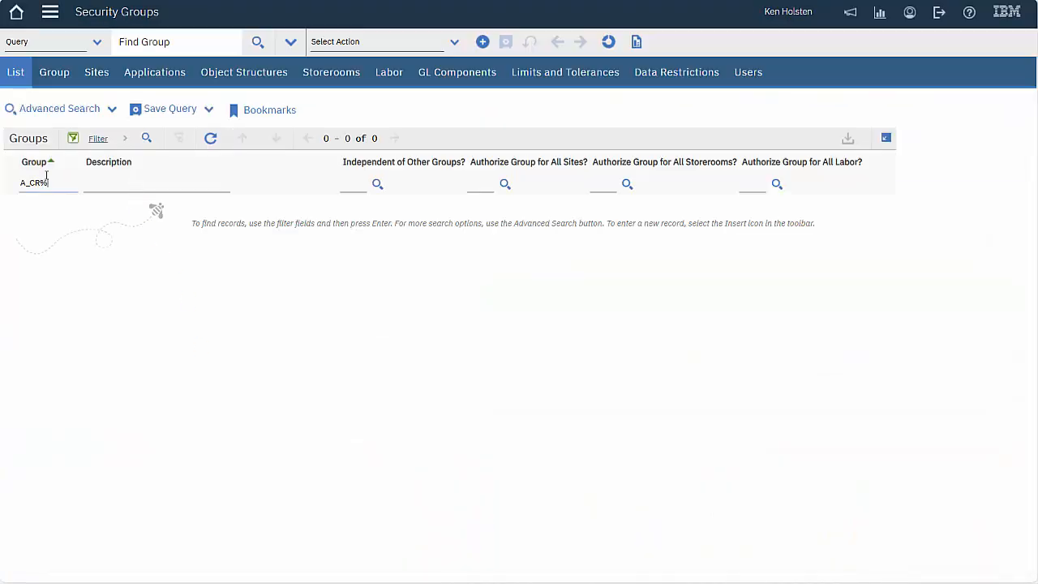
pyautogui.press('Return')
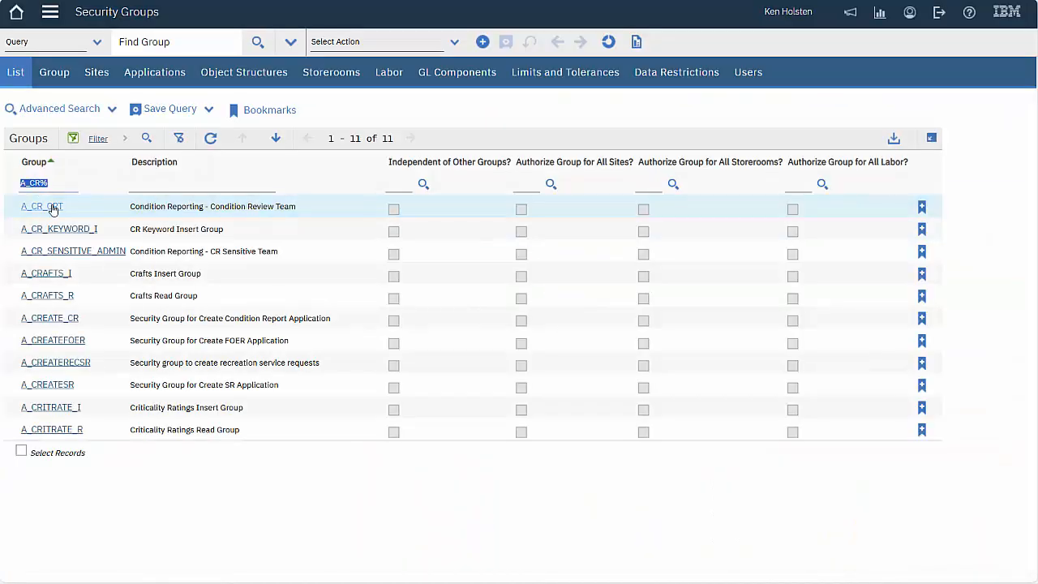
# Open A_CR_CRT's data restrictions and jump to the GCCRRECHIDE 'Hide New CR Record' condition details
pyautogui.click(42, 206)
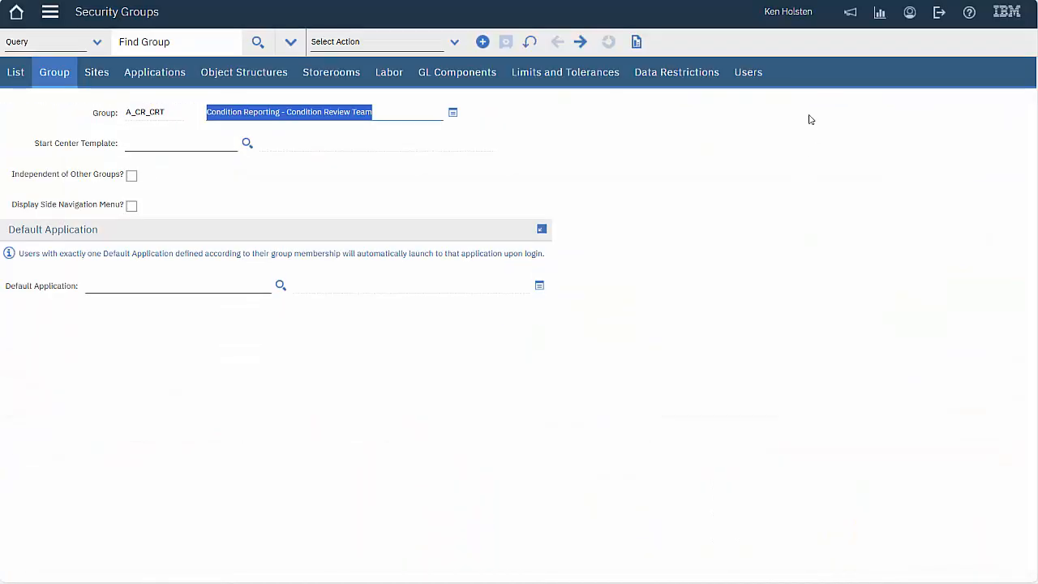
pyautogui.click(665, 74)
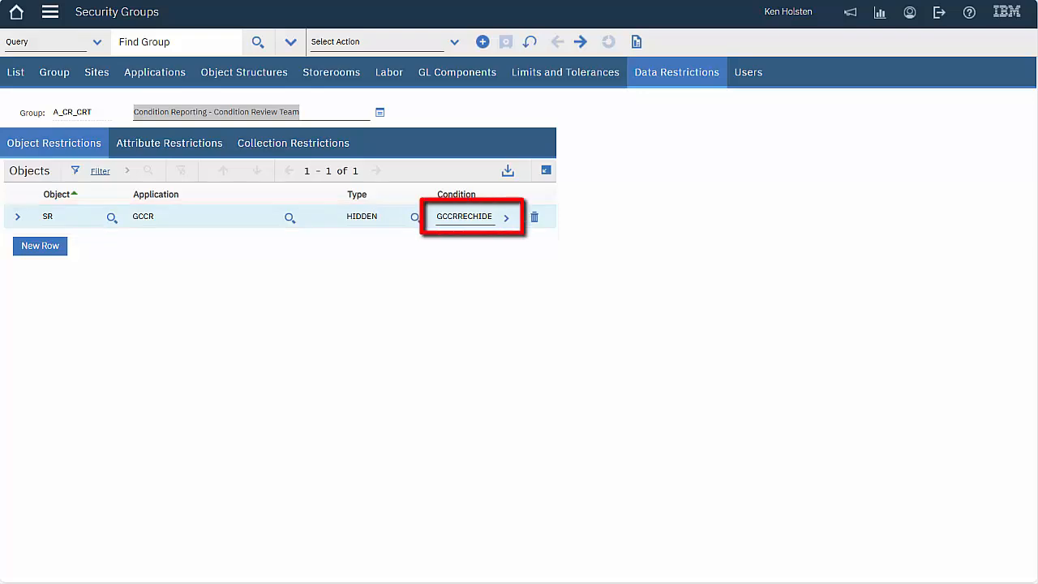
pyautogui.click(506, 218)
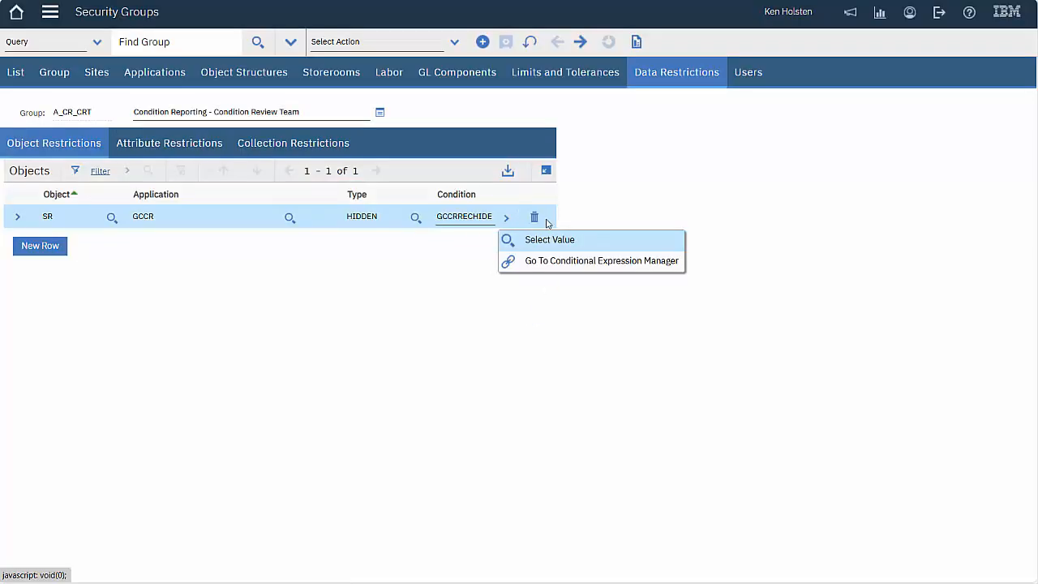
pyautogui.click(551, 266)
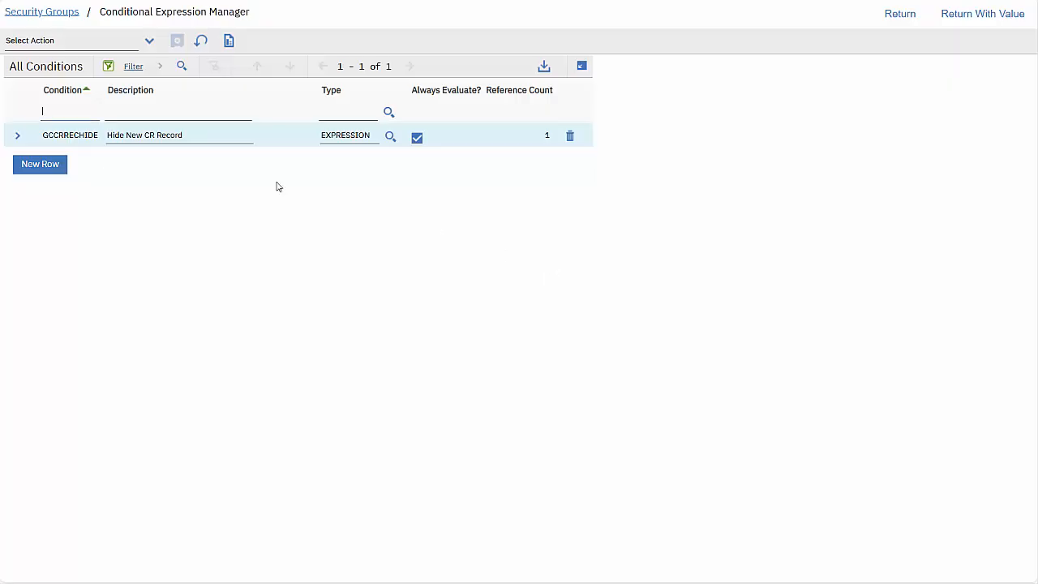
pyautogui.click(16, 138)
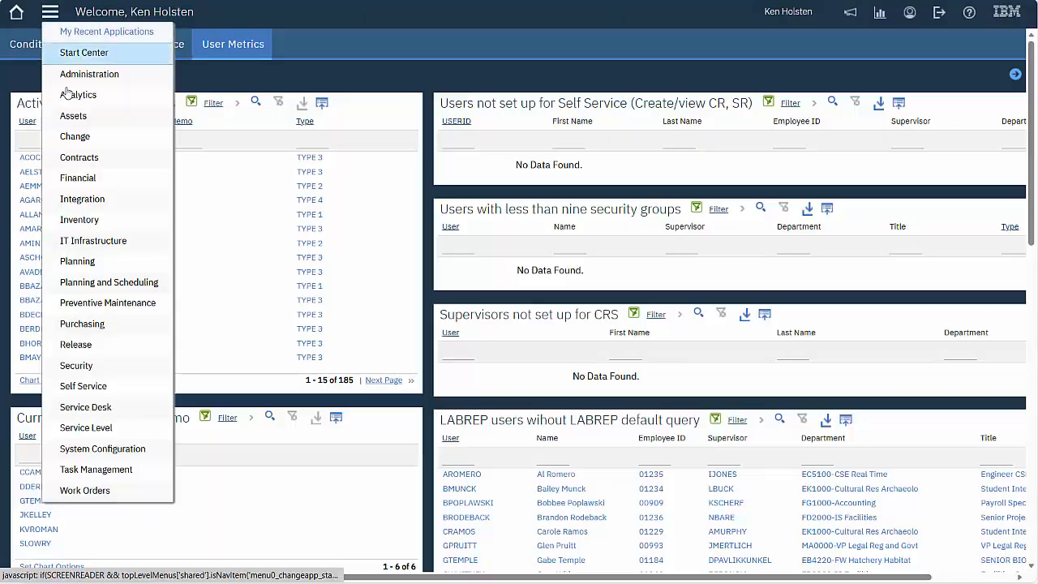
# Open the Actions application, list all actions and view action 1010
pyautogui.moveTo(130, 451)
pyautogui.moveTo(267, 449)
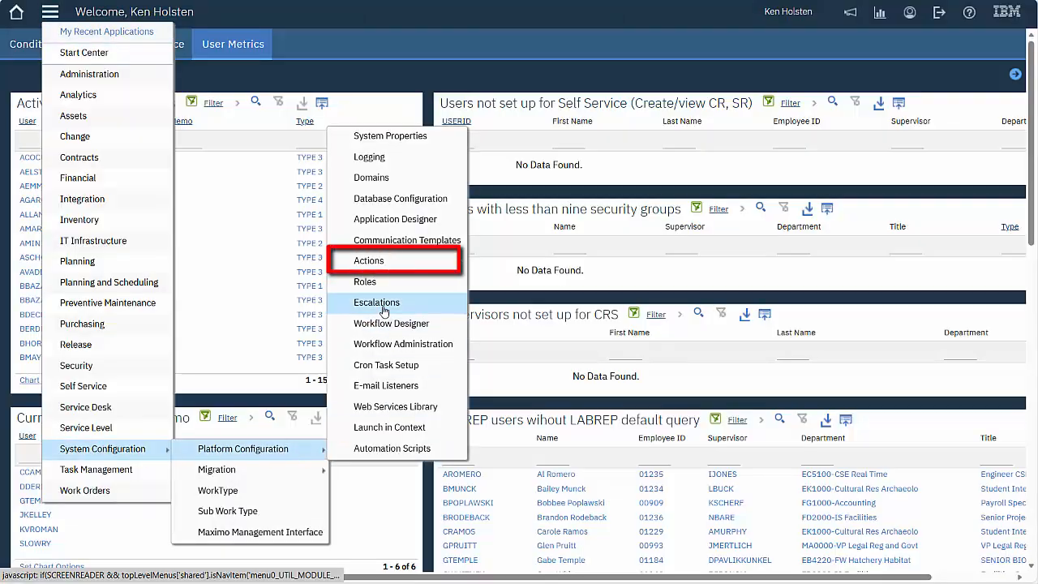
pyautogui.click(397, 267)
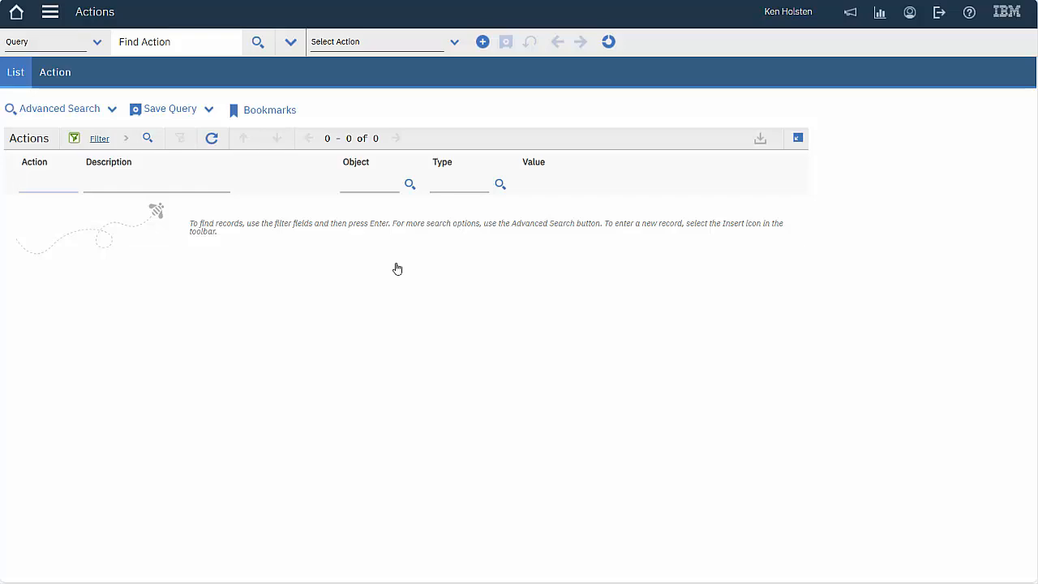
pyautogui.press('Return')
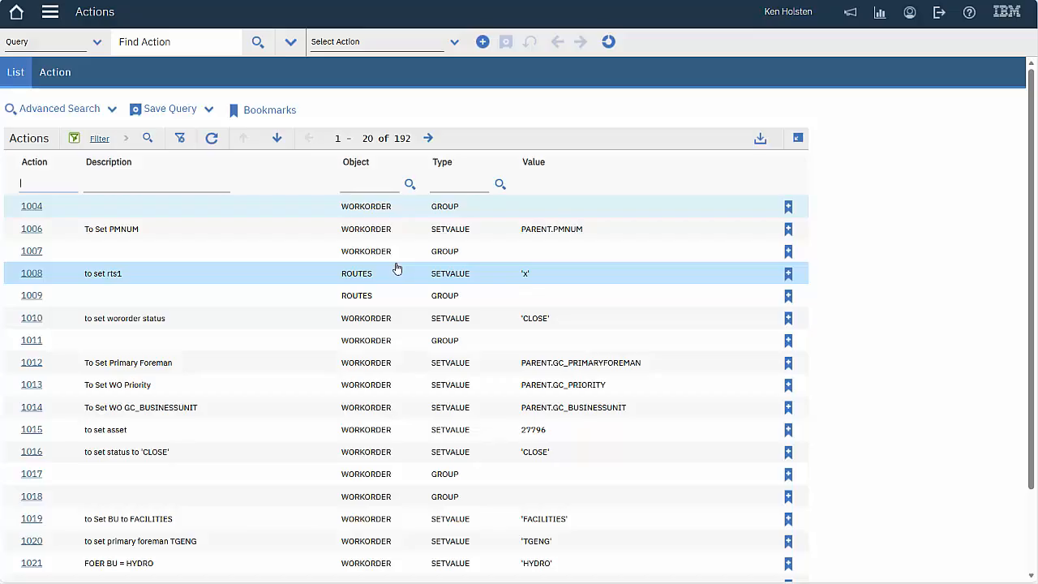
pyautogui.click(32, 320)
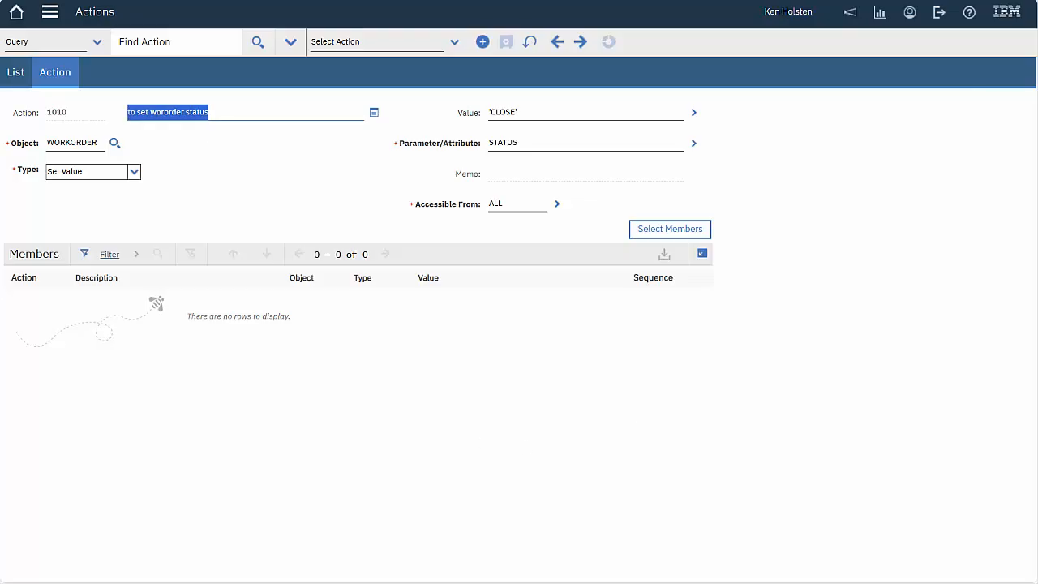
# Filter the action list by description TGENG, MEENG, showing actions 1020 and 1022
pyautogui.click(16, 72)
pyautogui.click(116, 183)
pyautogui.write('TGENG, MEENG')
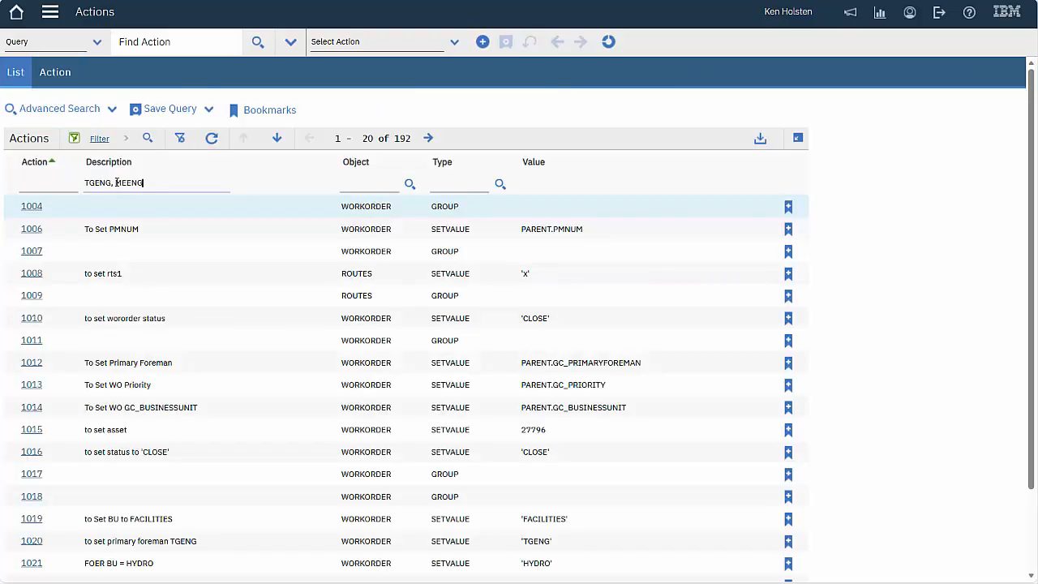
pyautogui.press('Return')
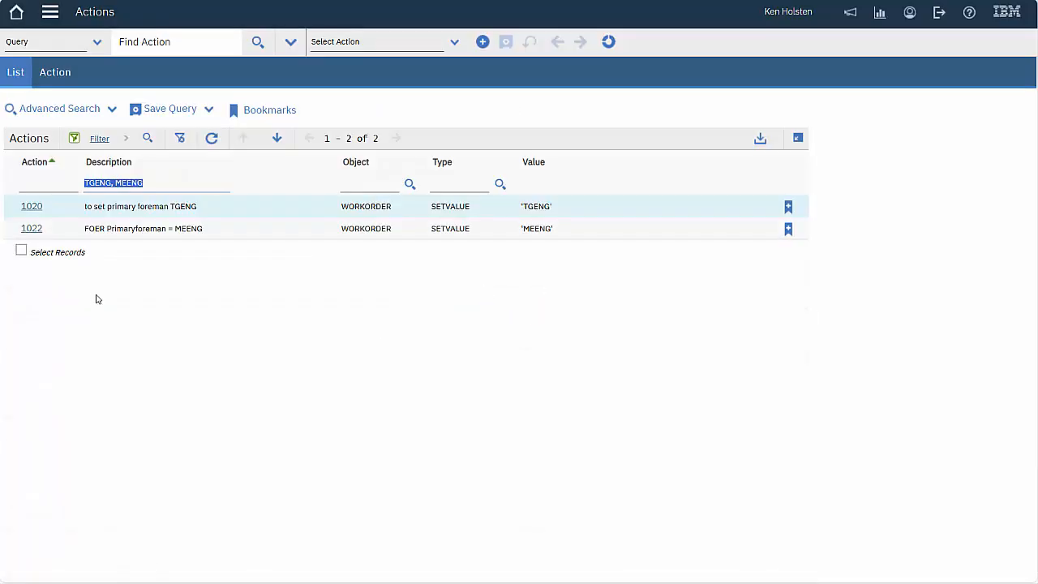
pyautogui.click(32, 208)
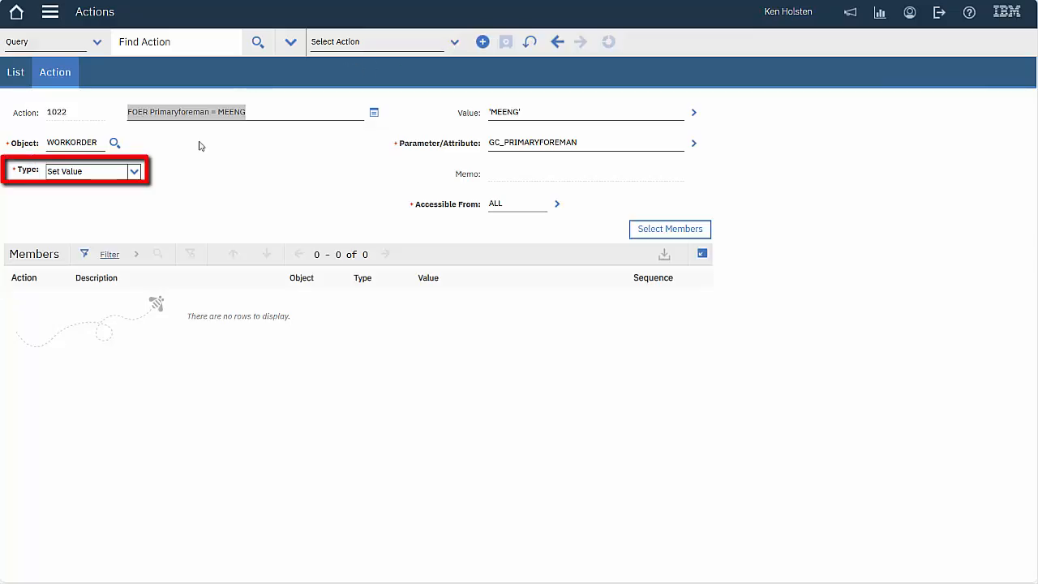
pyautogui.click(134, 172)
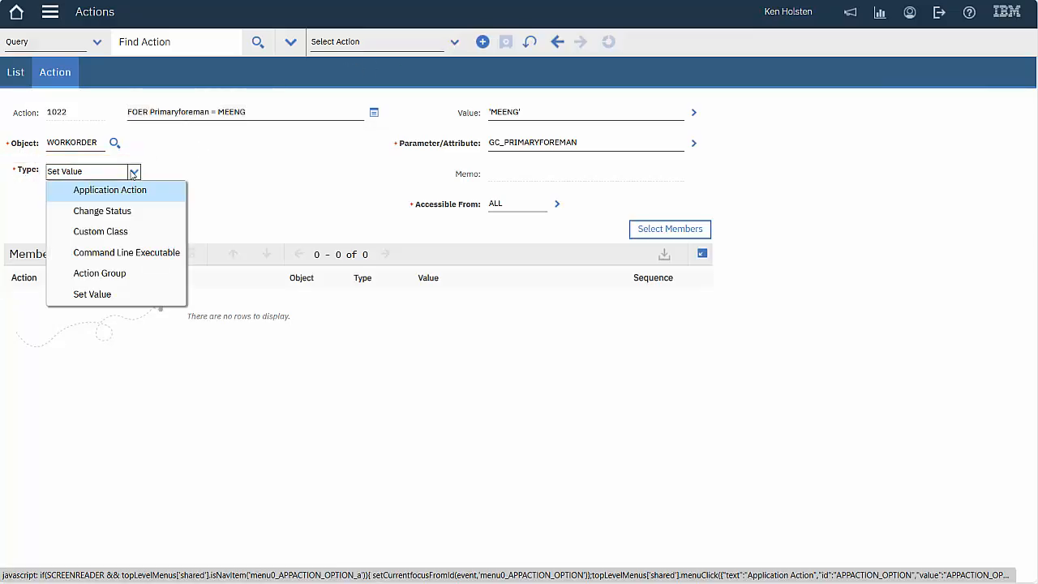
pyautogui.click(96, 295)
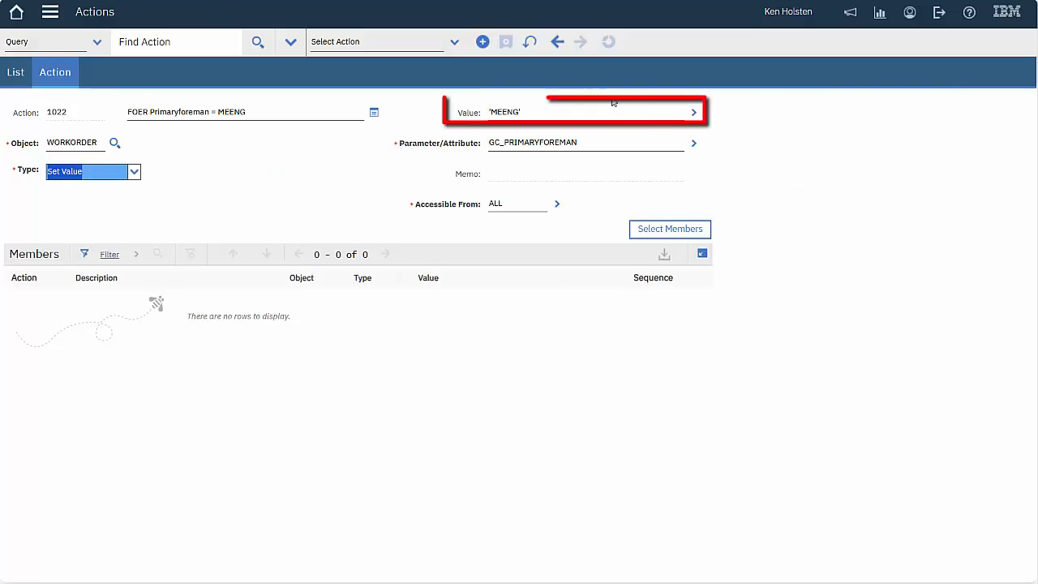
pyautogui.click(577, 110)
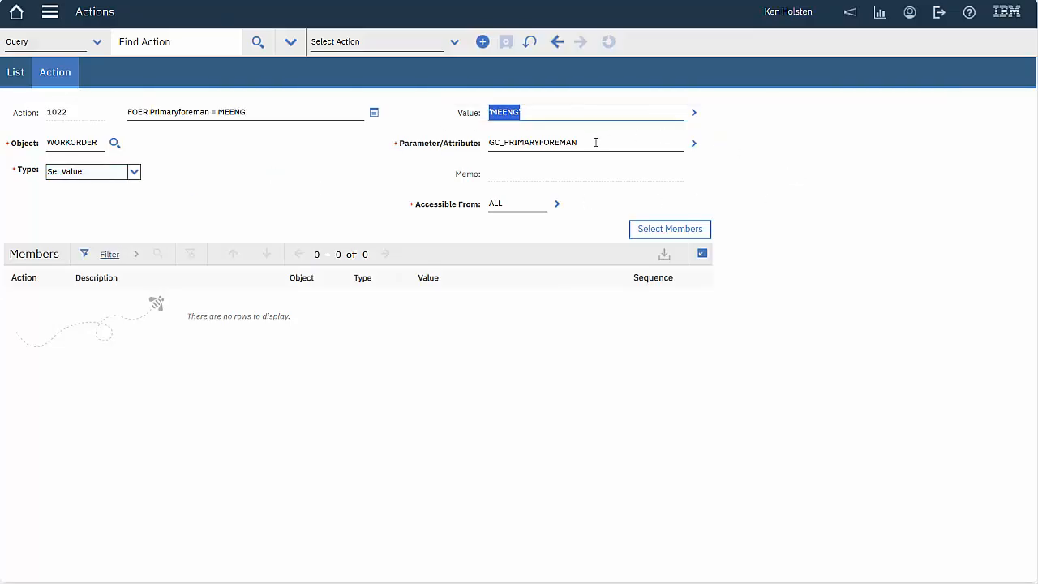
pyautogui.click(595, 142)
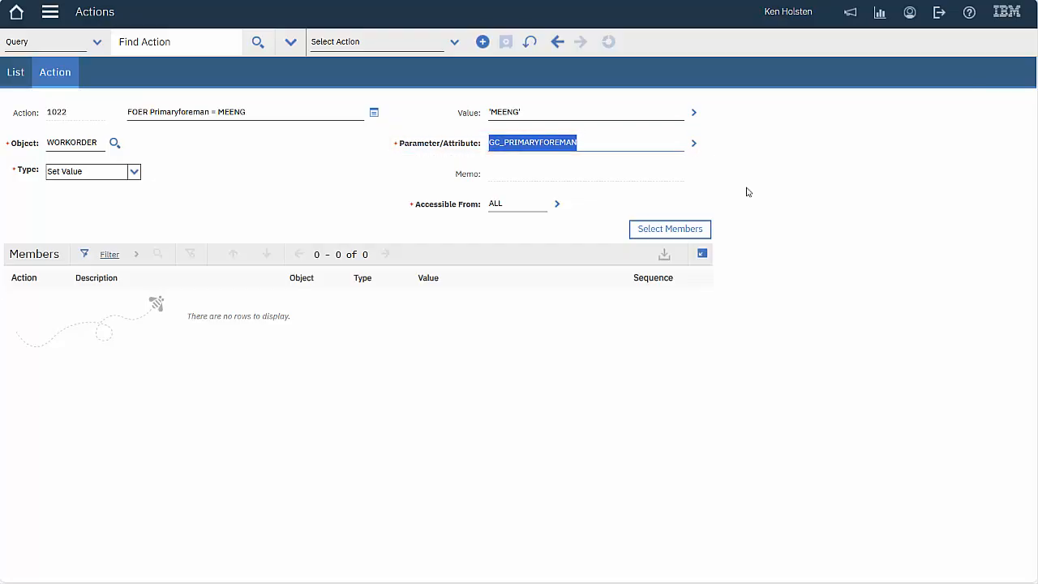
pyautogui.click(556, 205)
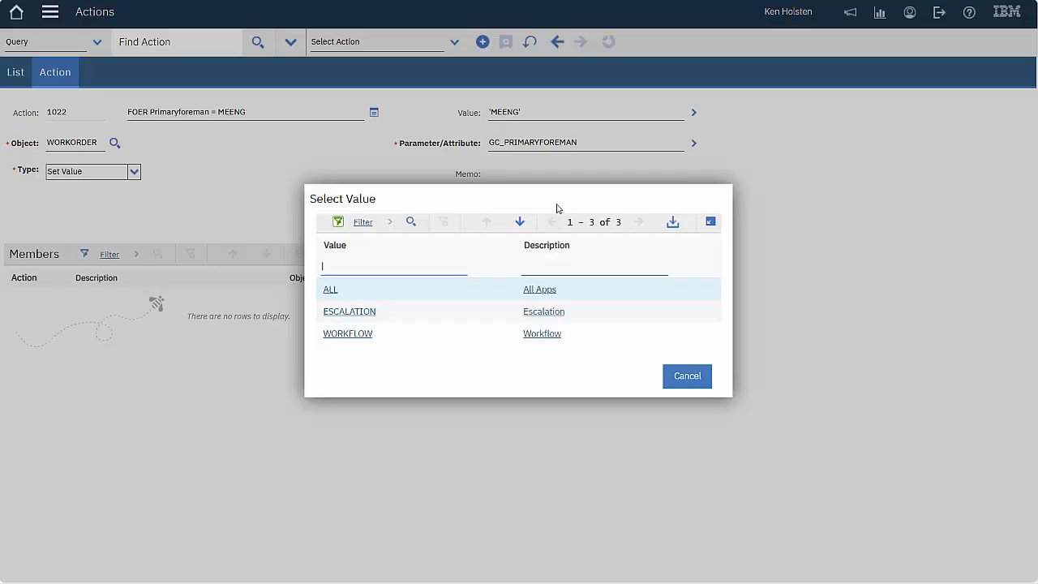
pyautogui.click(688, 381)
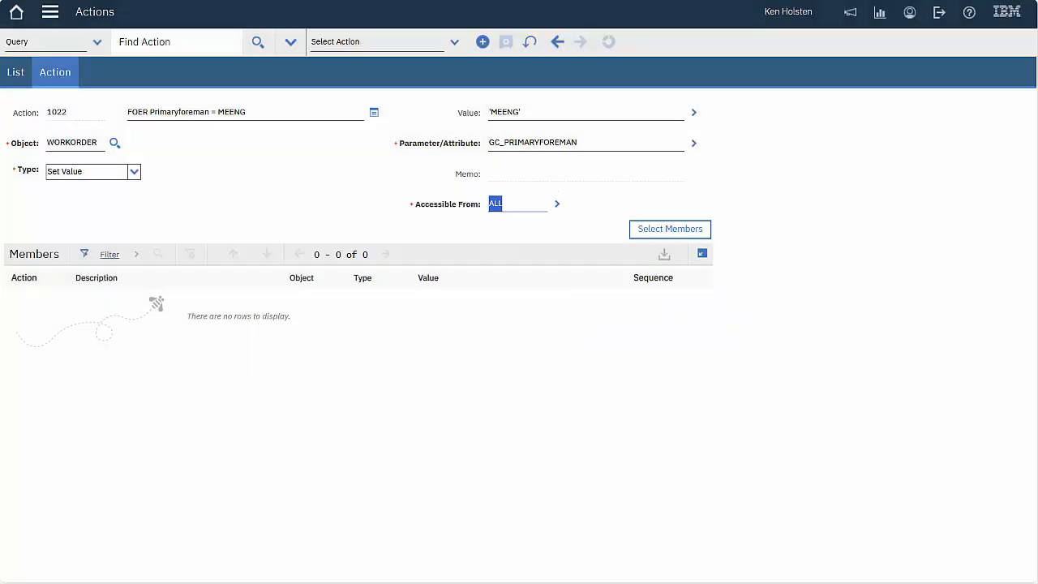
pyautogui.click(50, 11)
pyautogui.moveTo(85, 450)
pyautogui.moveTo(244, 449)
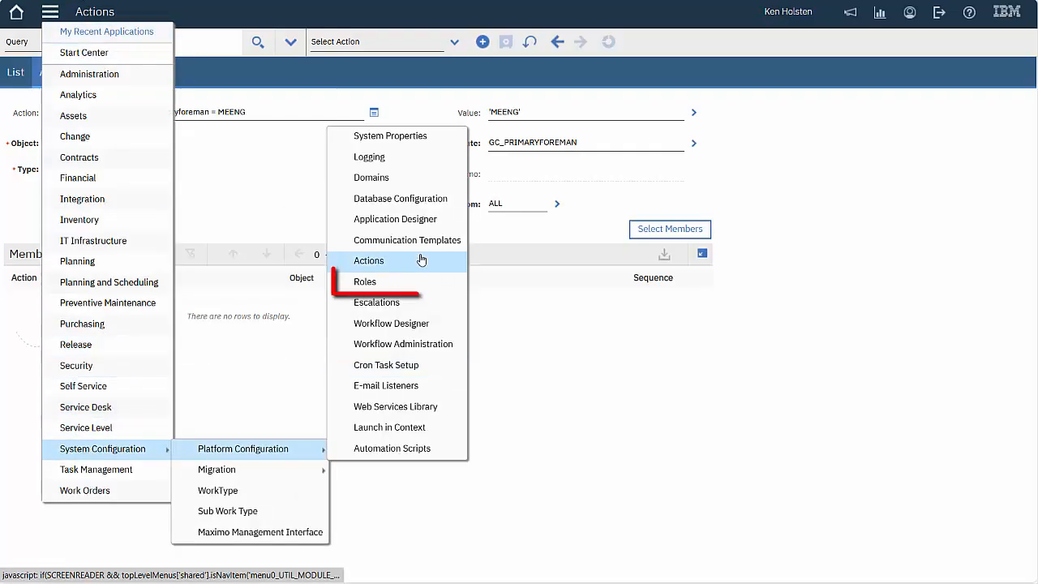
# Open the Roles application and bring up the GCWOSUP work-order supervisor role record
pyautogui.click(409, 289)
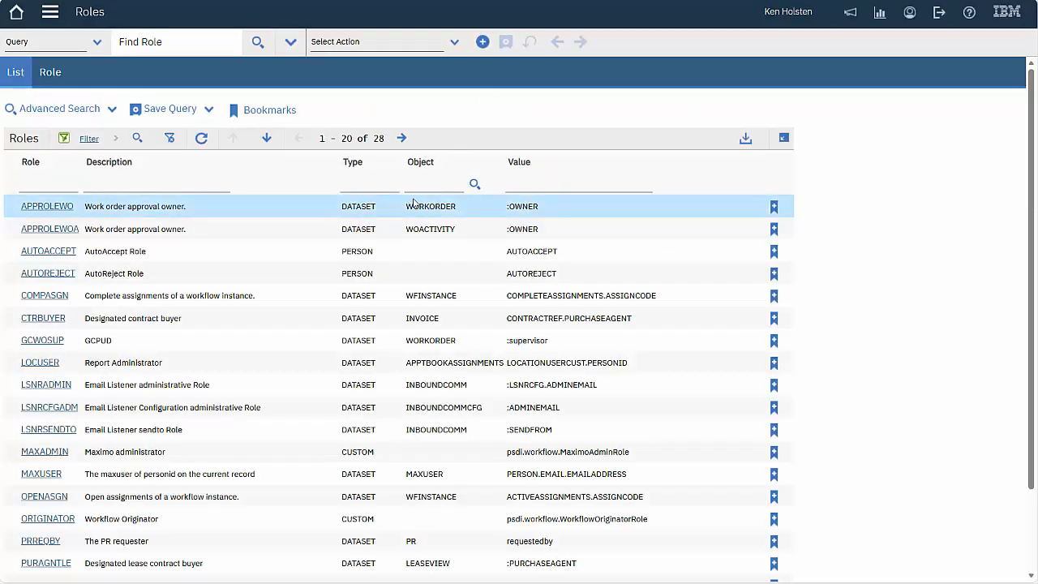
pyautogui.click(42, 340)
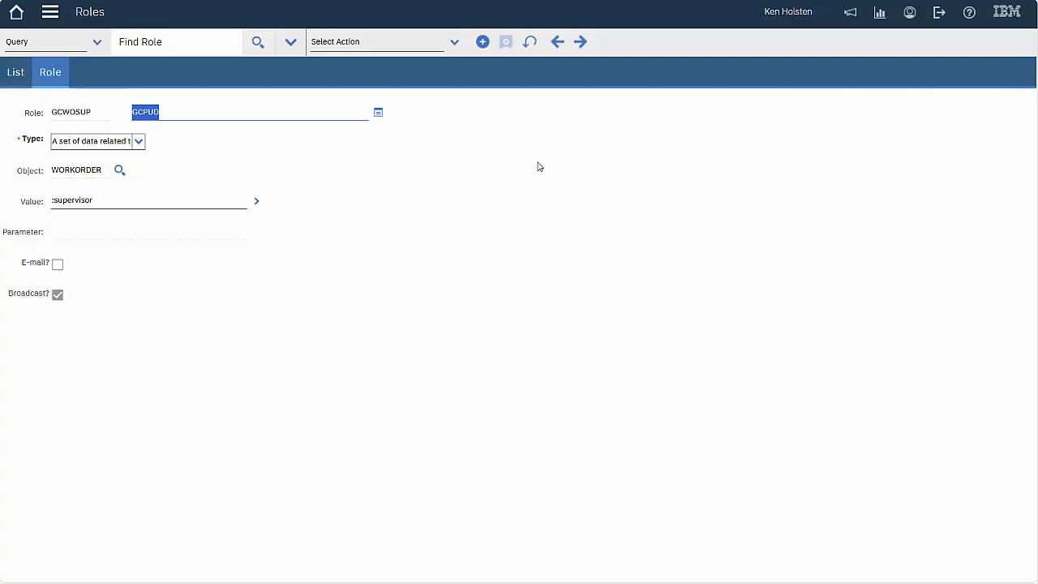
pyautogui.click(580, 2)
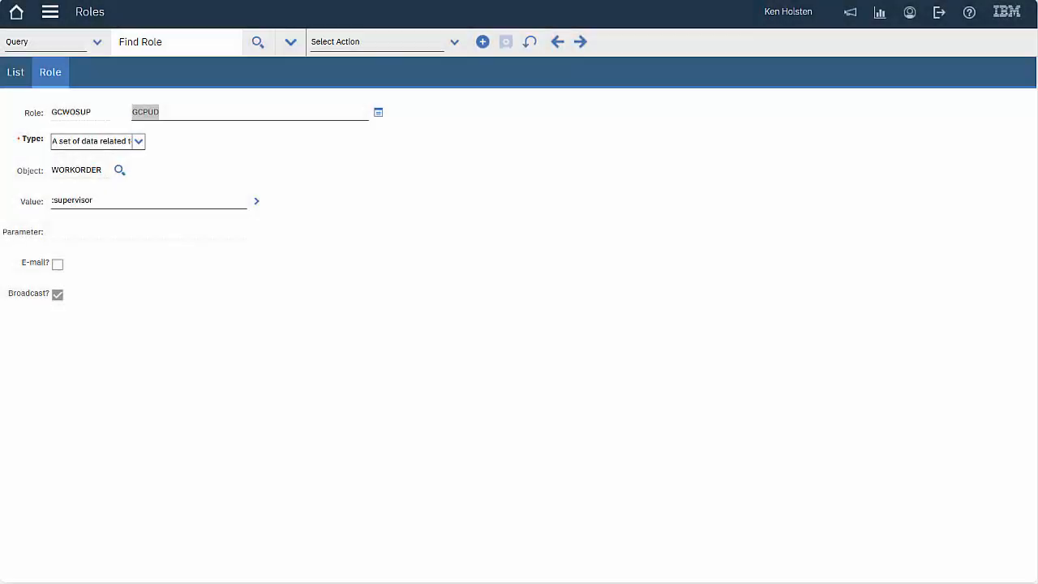
pyautogui.click(537, 157)
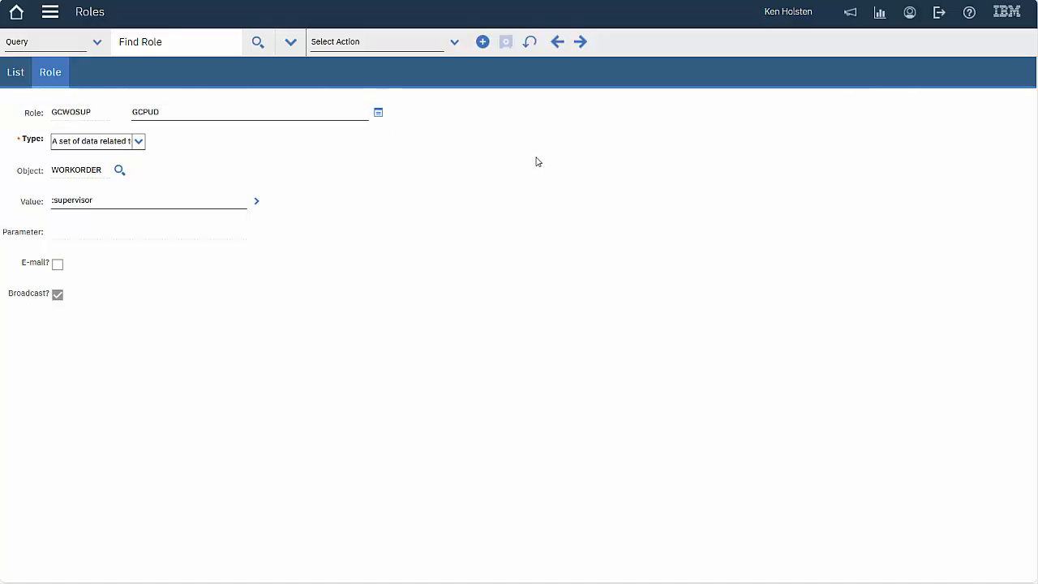
# Review GCWOSUP's role type and its :supervisor value, then cancel the field list unchanged
pyautogui.click(140, 143)
pyautogui.click(121, 180)
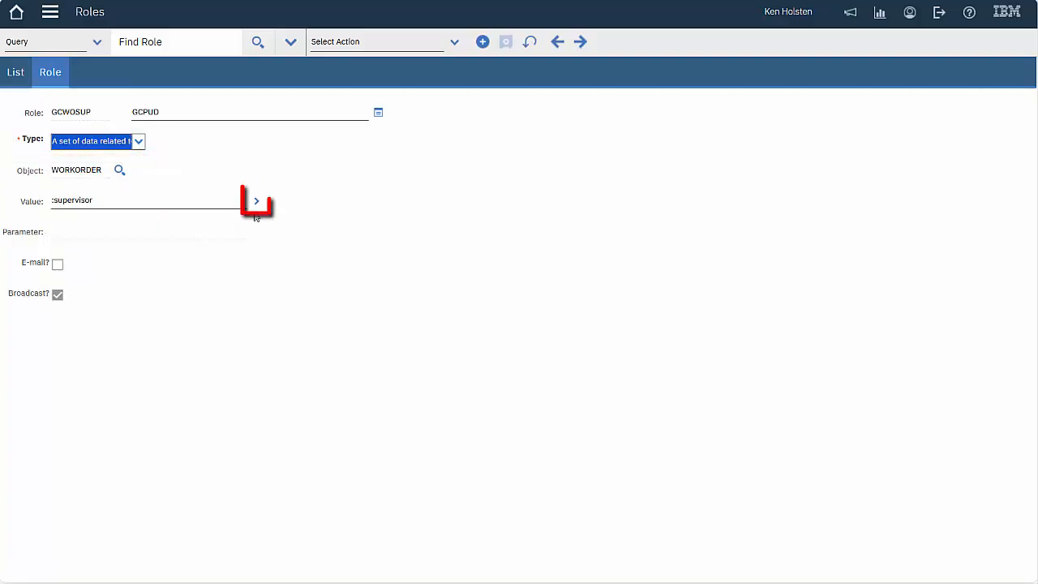
pyautogui.click(258, 202)
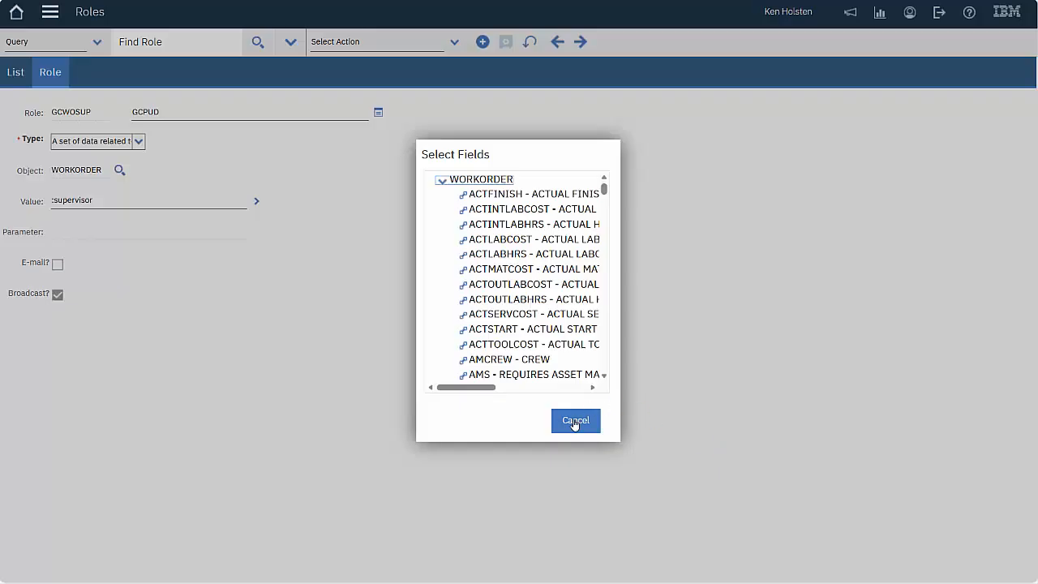
pyautogui.click(575, 420)
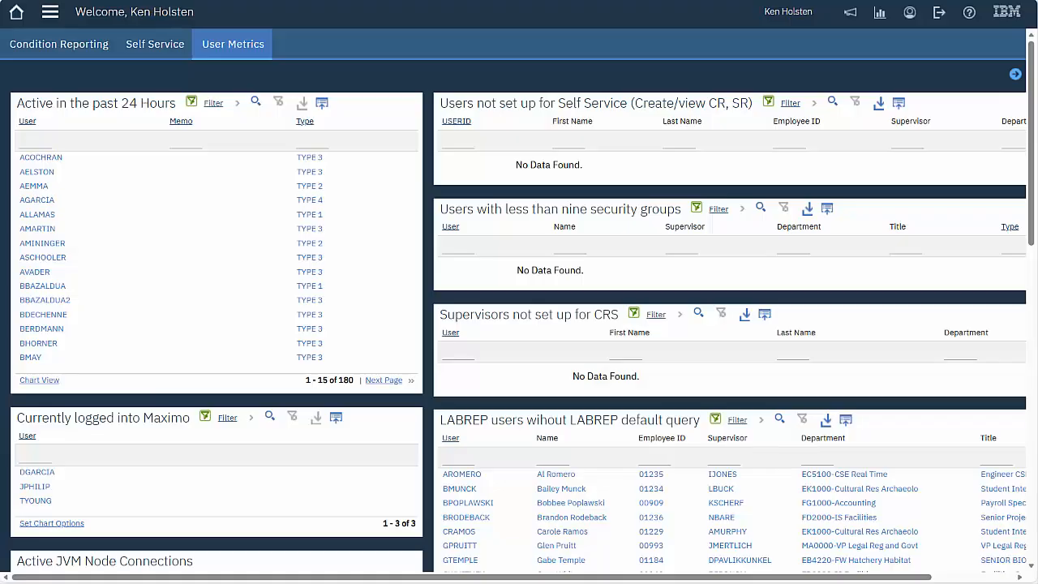
# Show the WOREQROUTE process diagram in Workflow Designer, with its EMERGENCY, URGENT and ROUTINE tasks
pyautogui.click(49, 12)
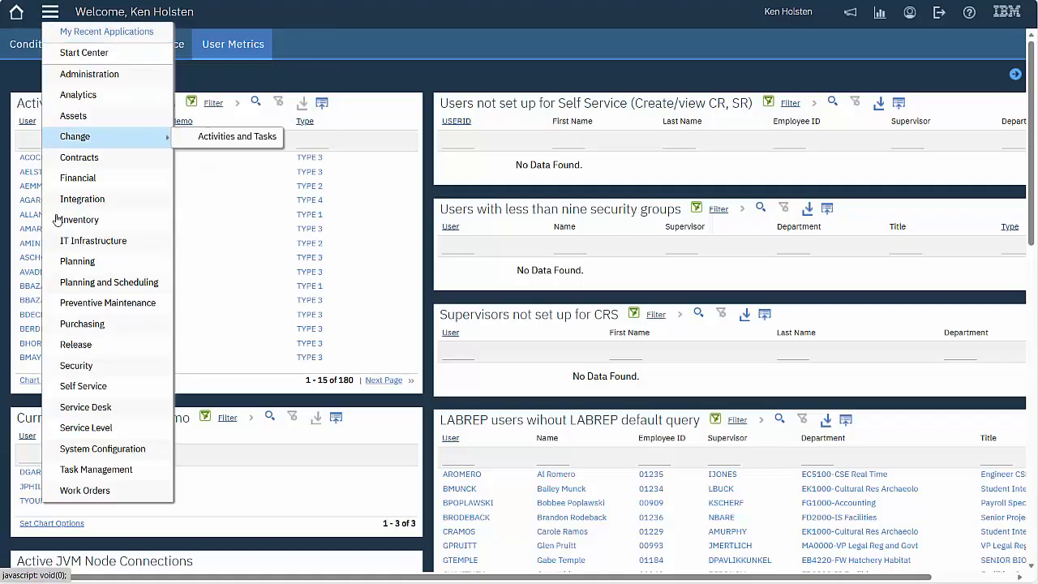
pyautogui.moveTo(114, 448)
pyautogui.moveTo(274, 460)
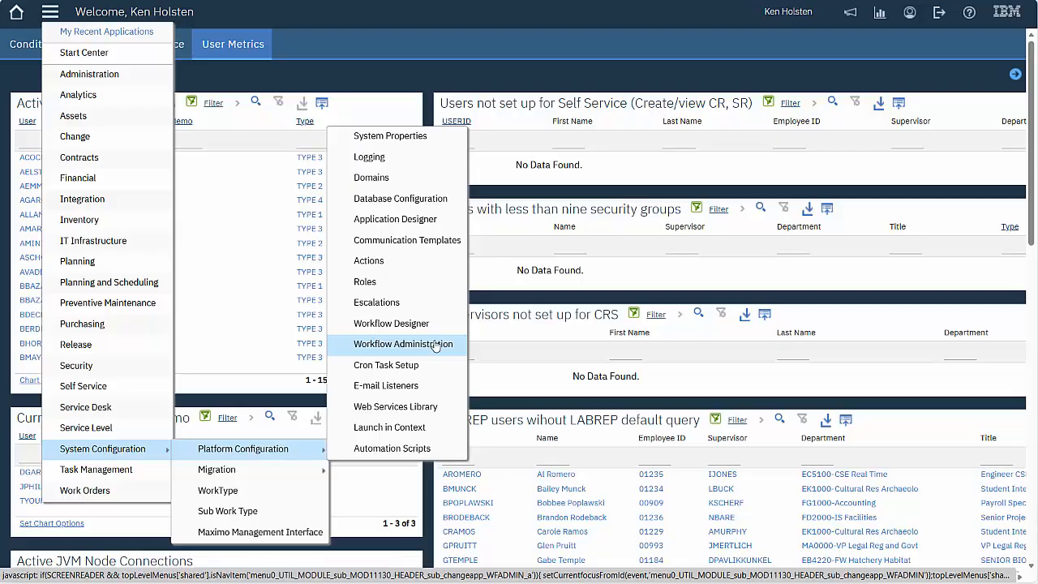
pyautogui.click(434, 325)
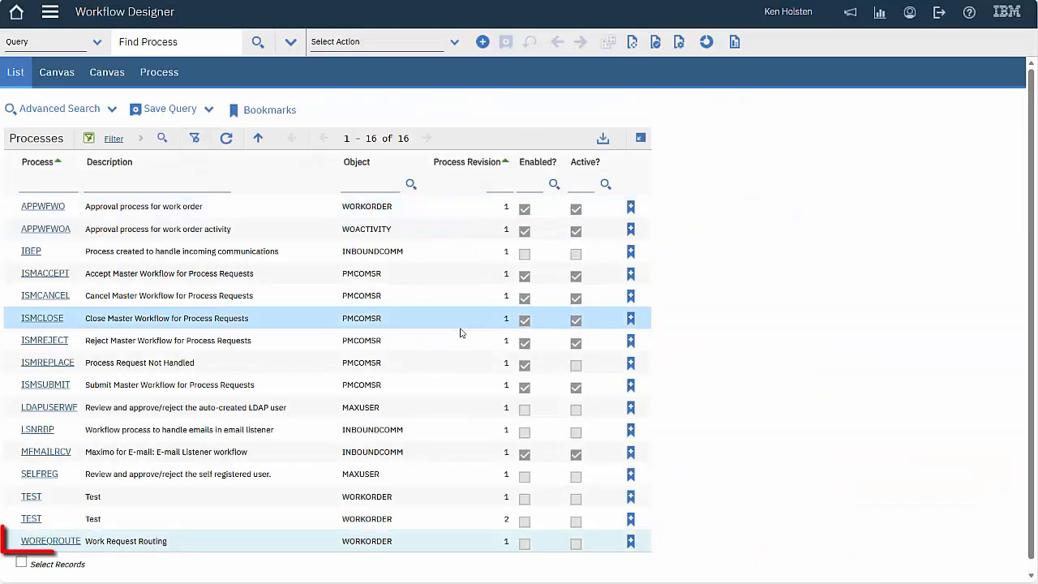
pyautogui.click(51, 542)
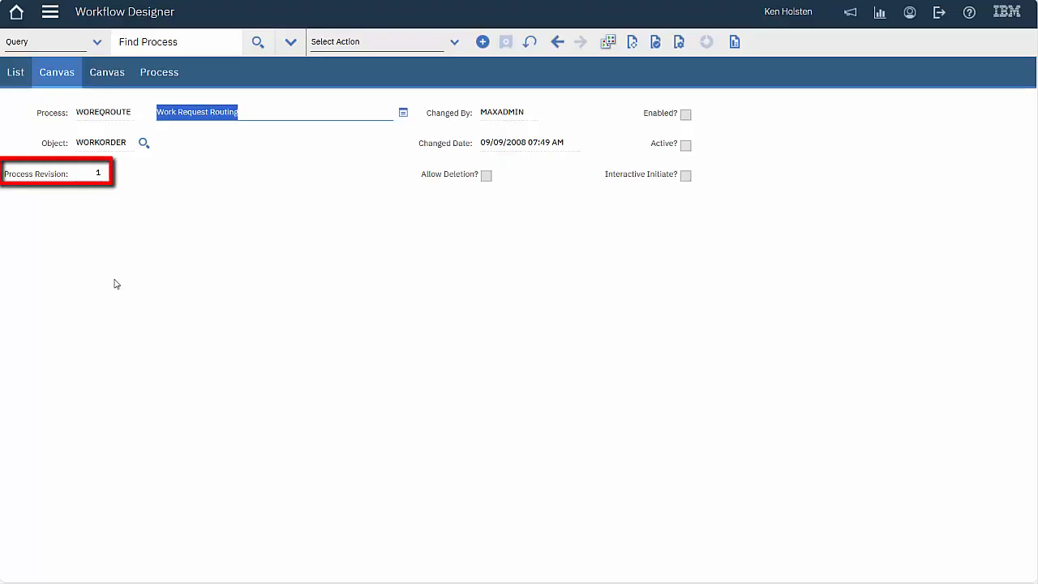
pyautogui.click(108, 73)
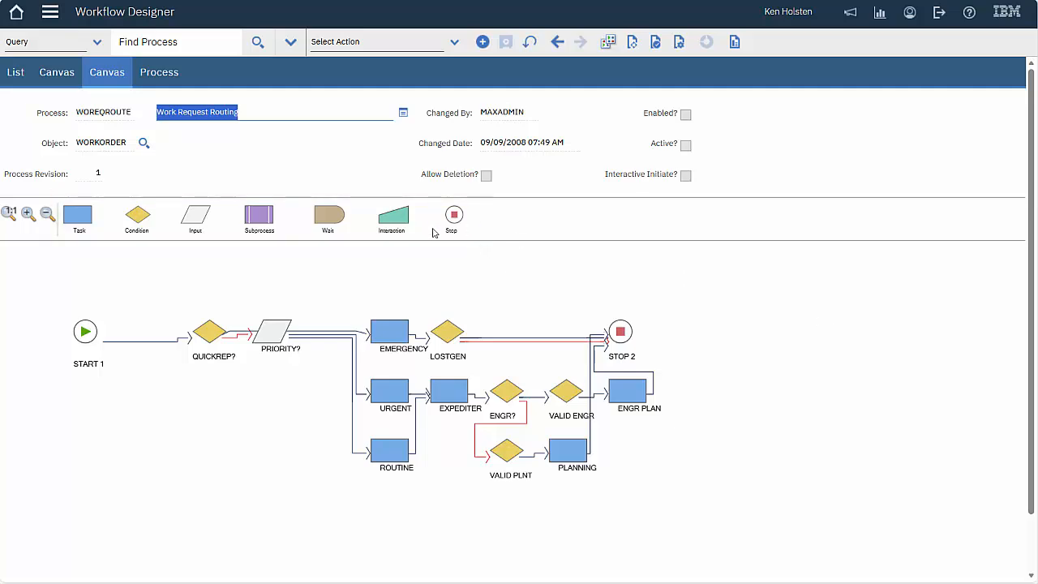
# Drag the Interaction shape from the canvas palette, then return to the Maximo Configuration Tools slide
pyautogui.moveTo(394, 219); pyautogui.dragTo(448, 272)
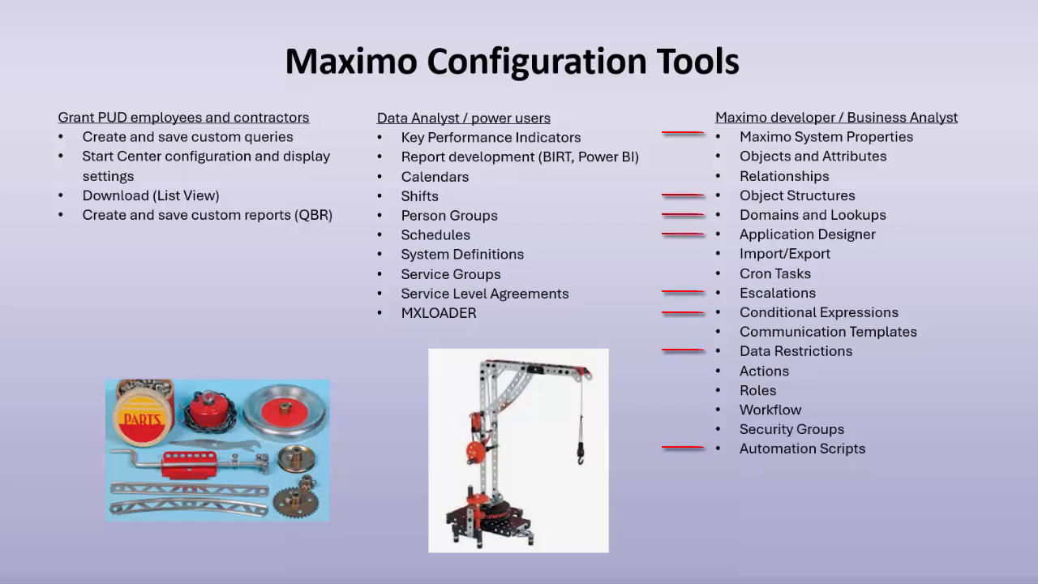
pyautogui.press('Right')
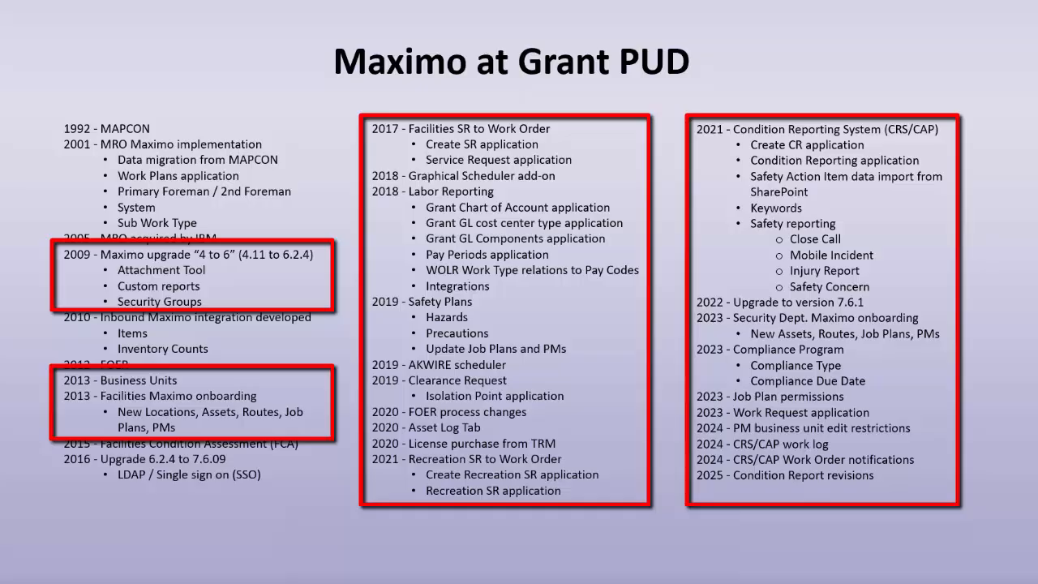
pyautogui.press('Left')
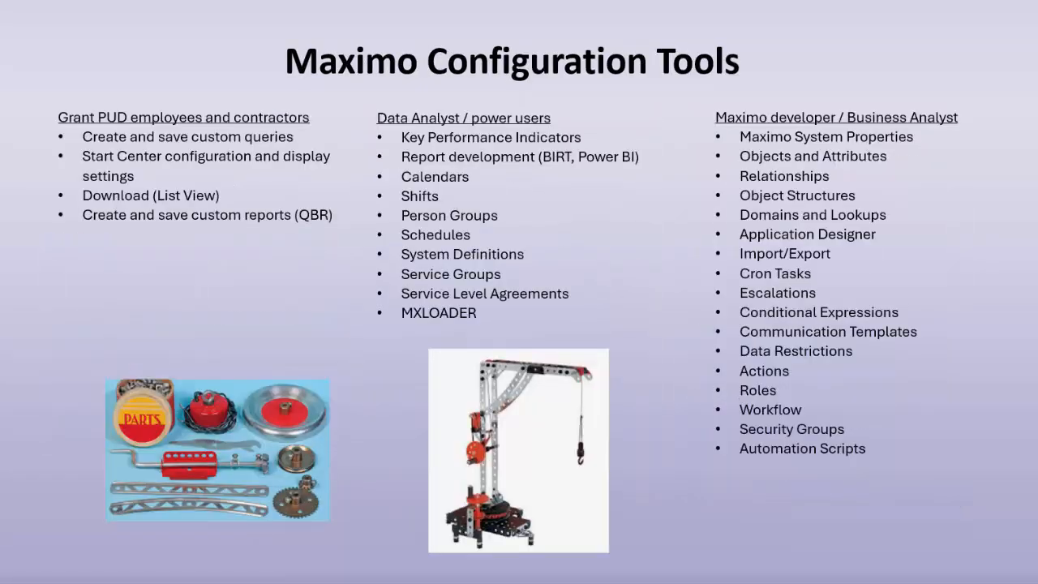